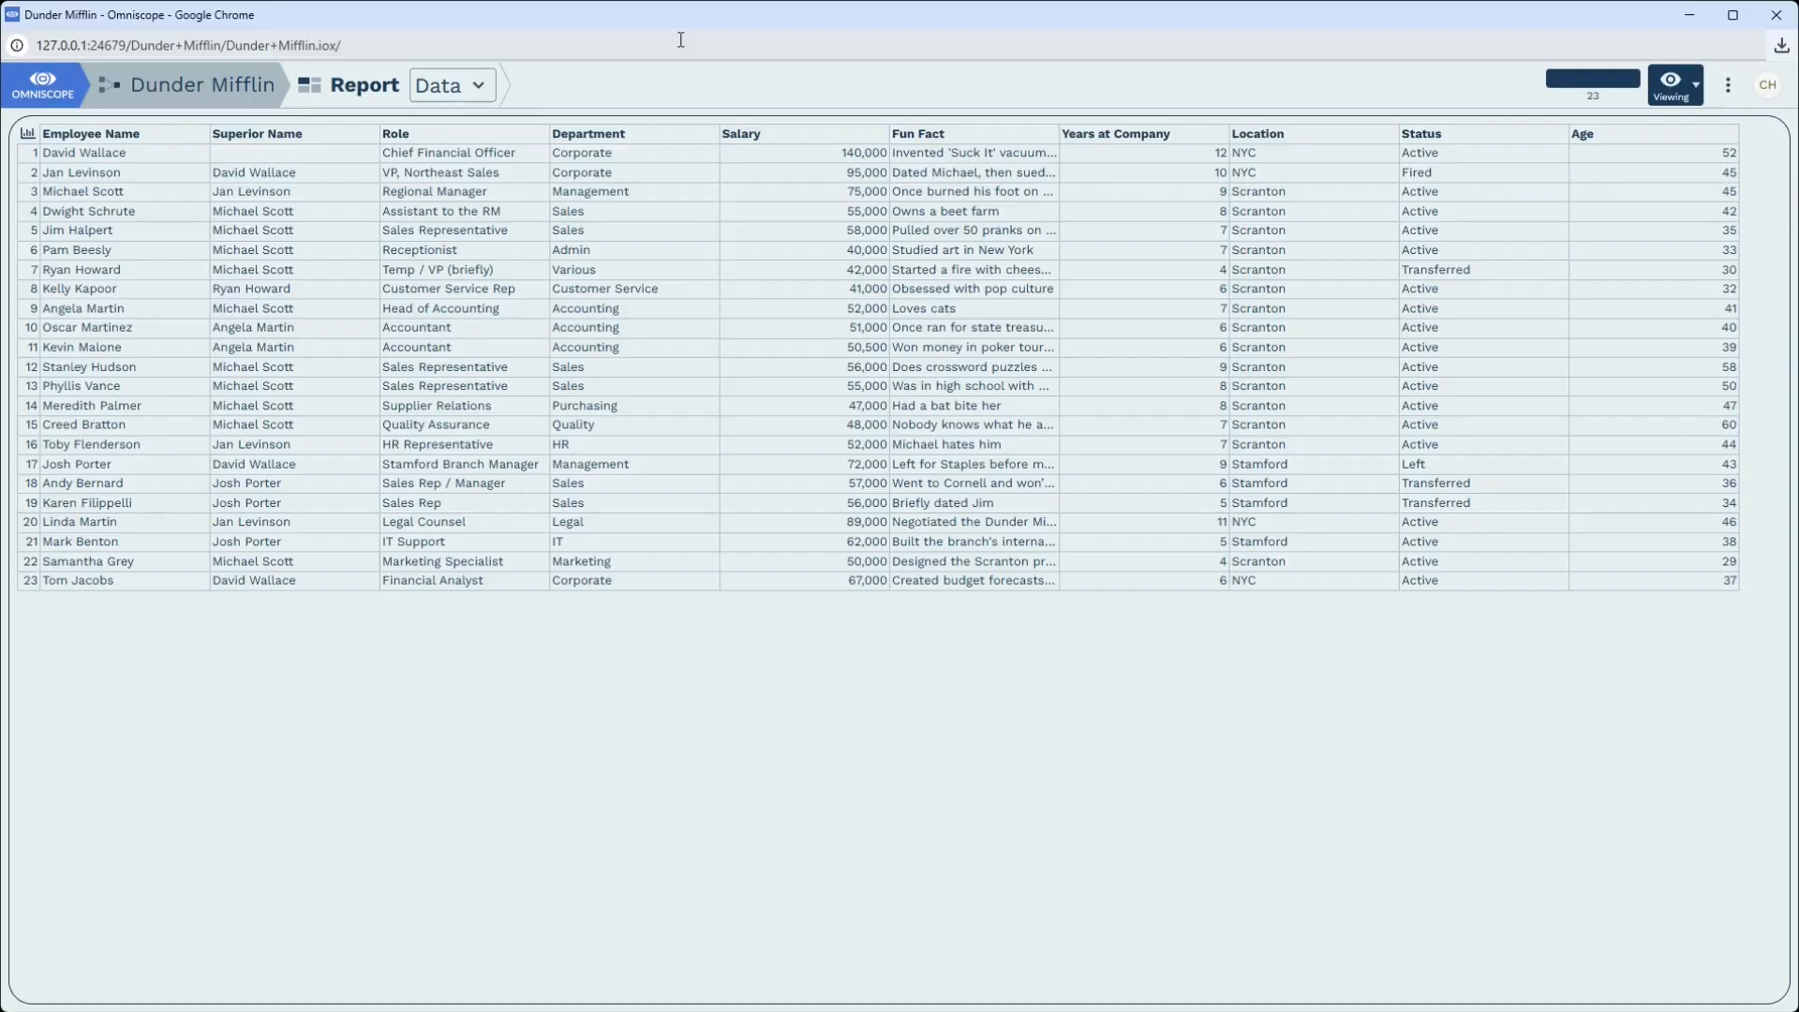
Open the Dashboard tab of the report and switch it from viewing to editing mode.
{"action": "left_click", "coordinate": [478, 85]}
{"action": "left_click", "coordinate": [480, 183]}
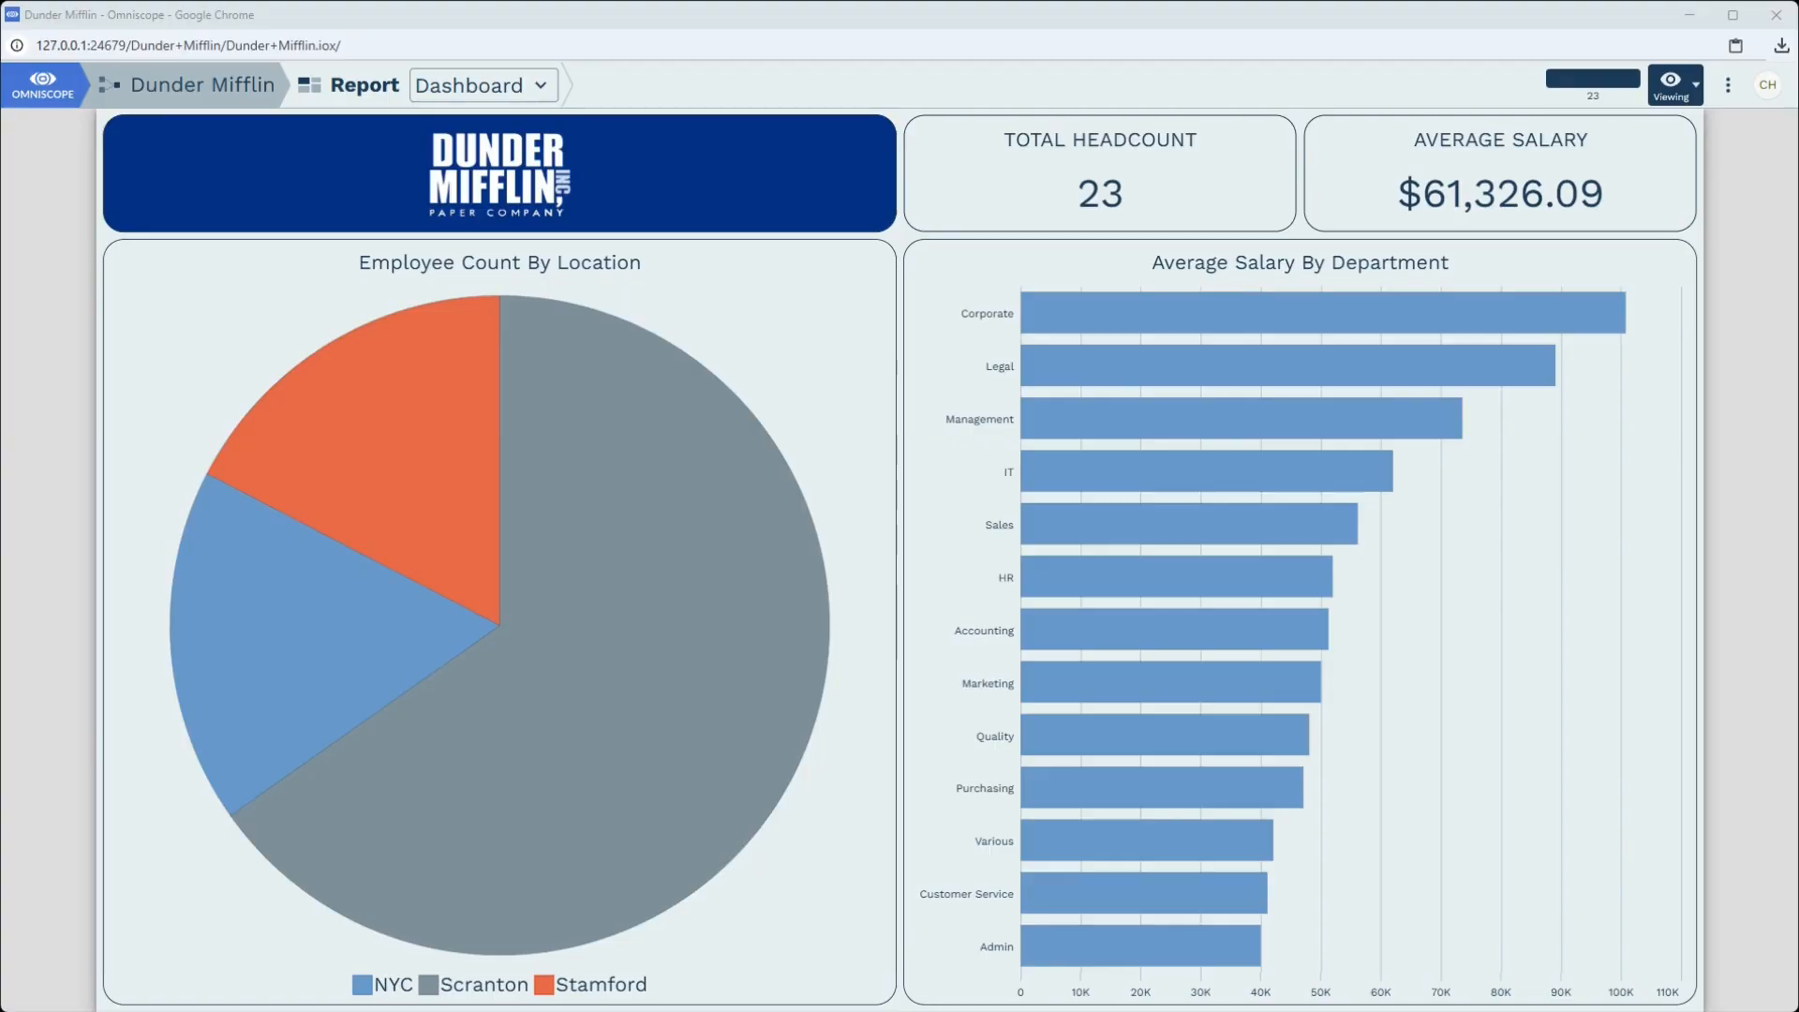
{"action": "left_click", "coordinate": [1672, 86]}
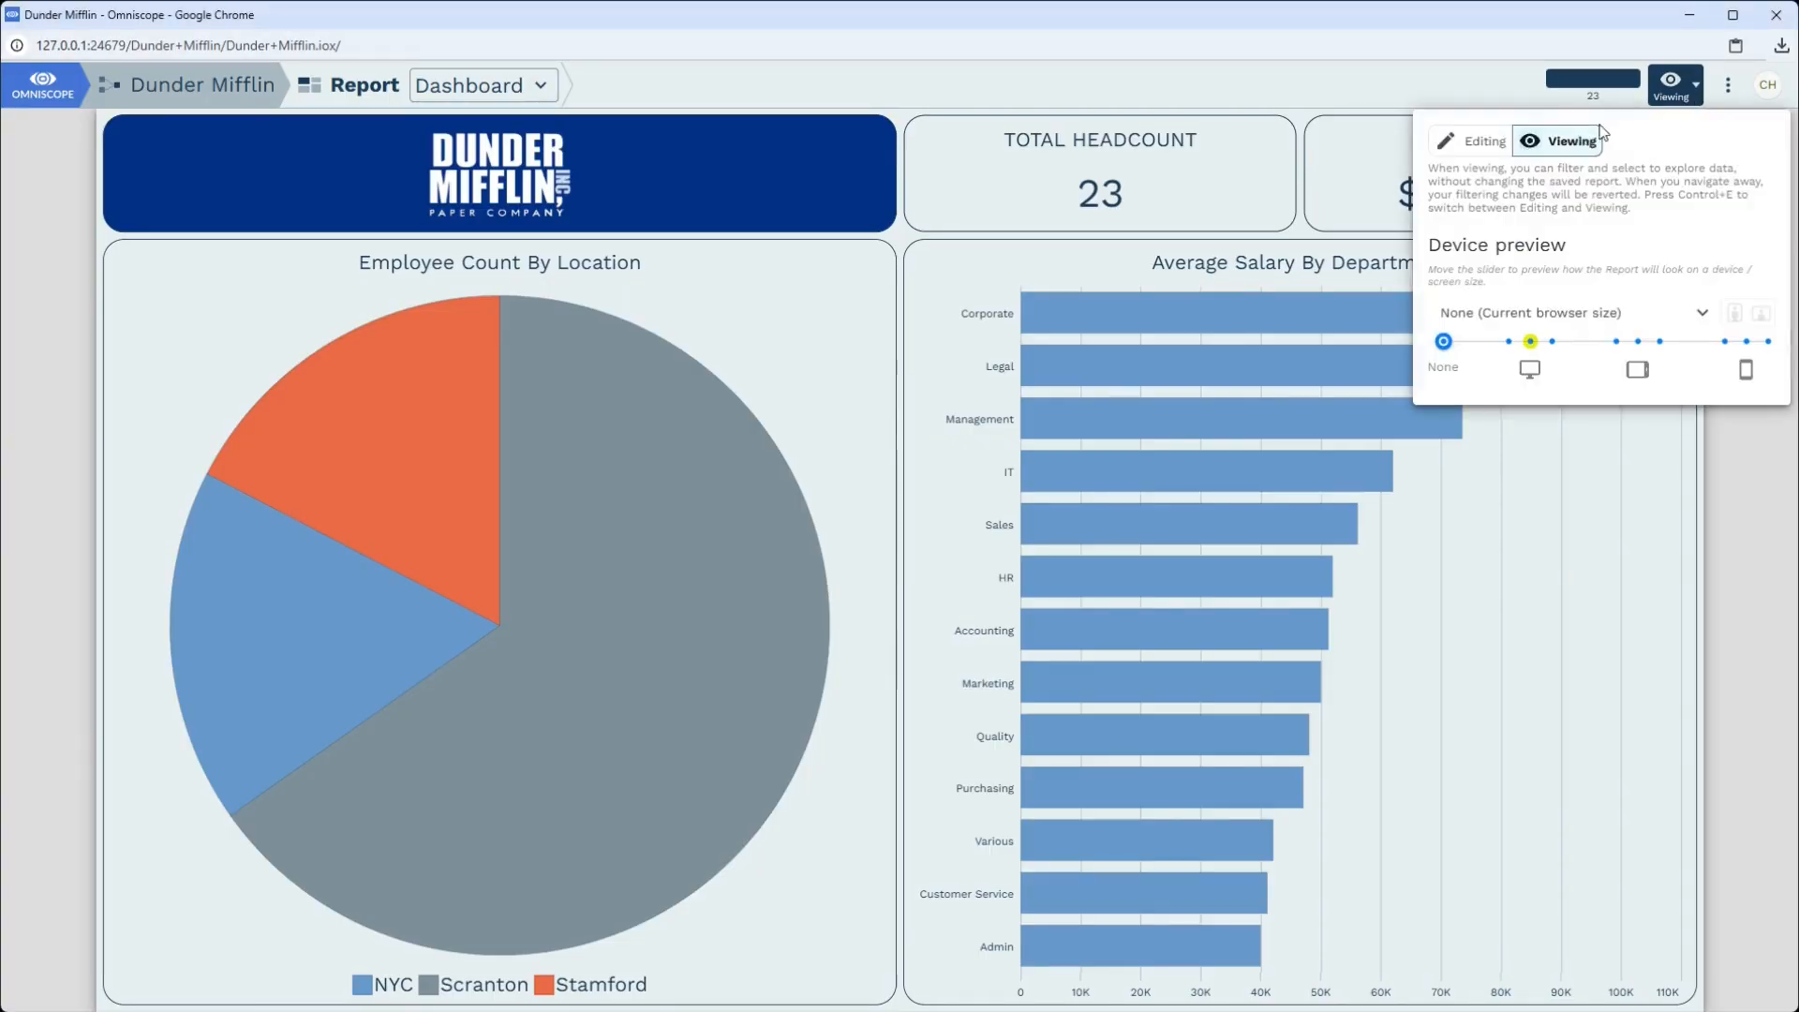
{"action": "left_click", "coordinate": [1473, 140]}
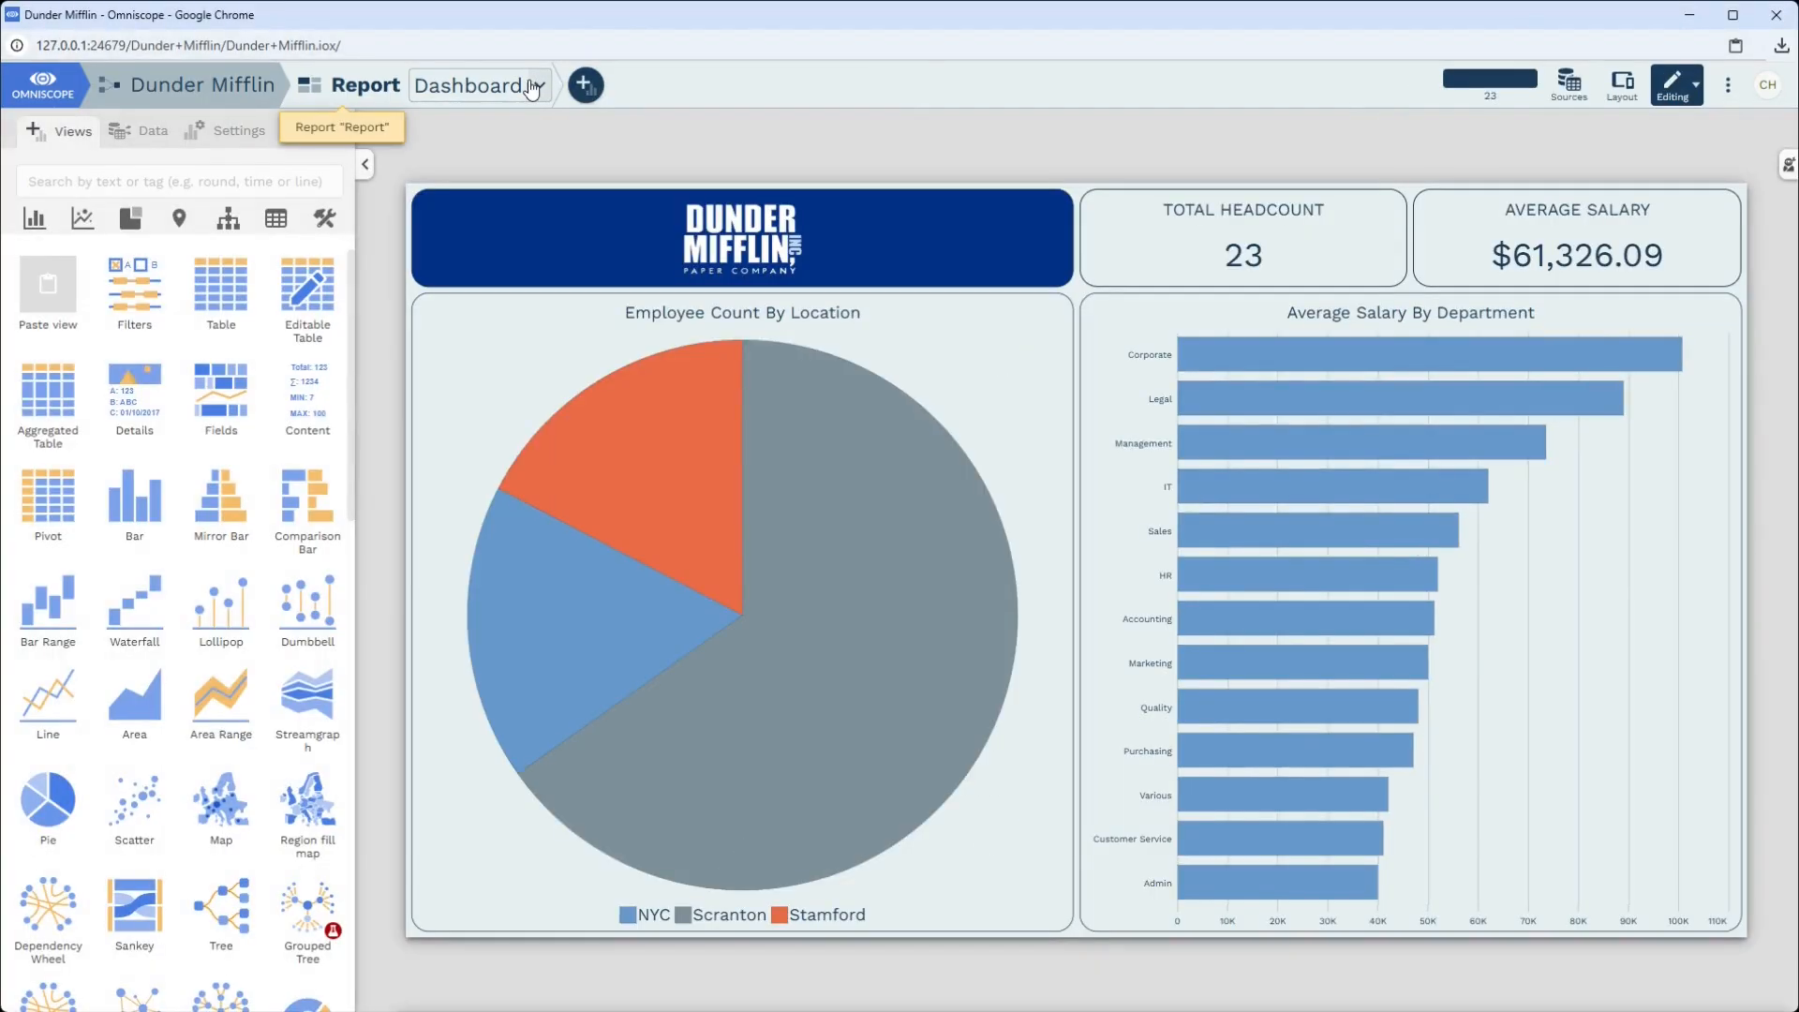
Add a Tree view on the right side of the dashboard and place the Average Salary By Department chart beneath the pie chart.
{"action": "left_click", "coordinate": [586, 85]}
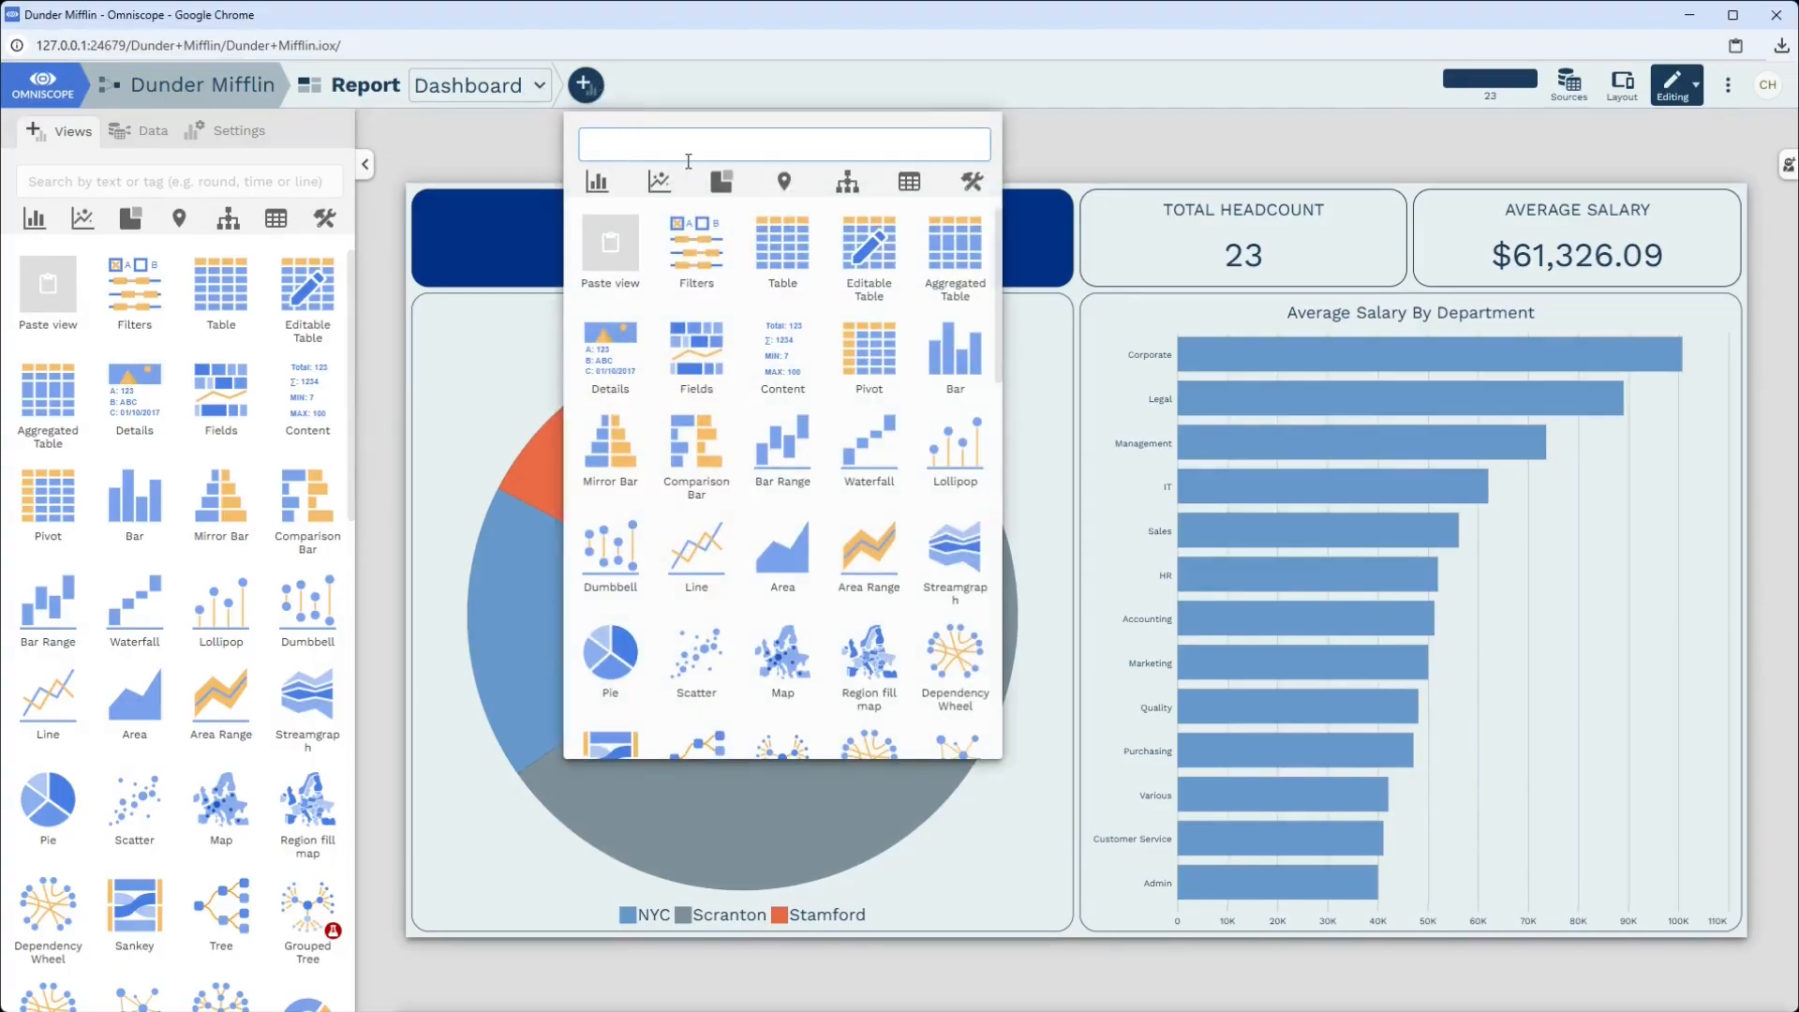
{"action": "scroll", "coordinate": [796, 346], "scroll_direction": "down", "scroll_amount": 5}
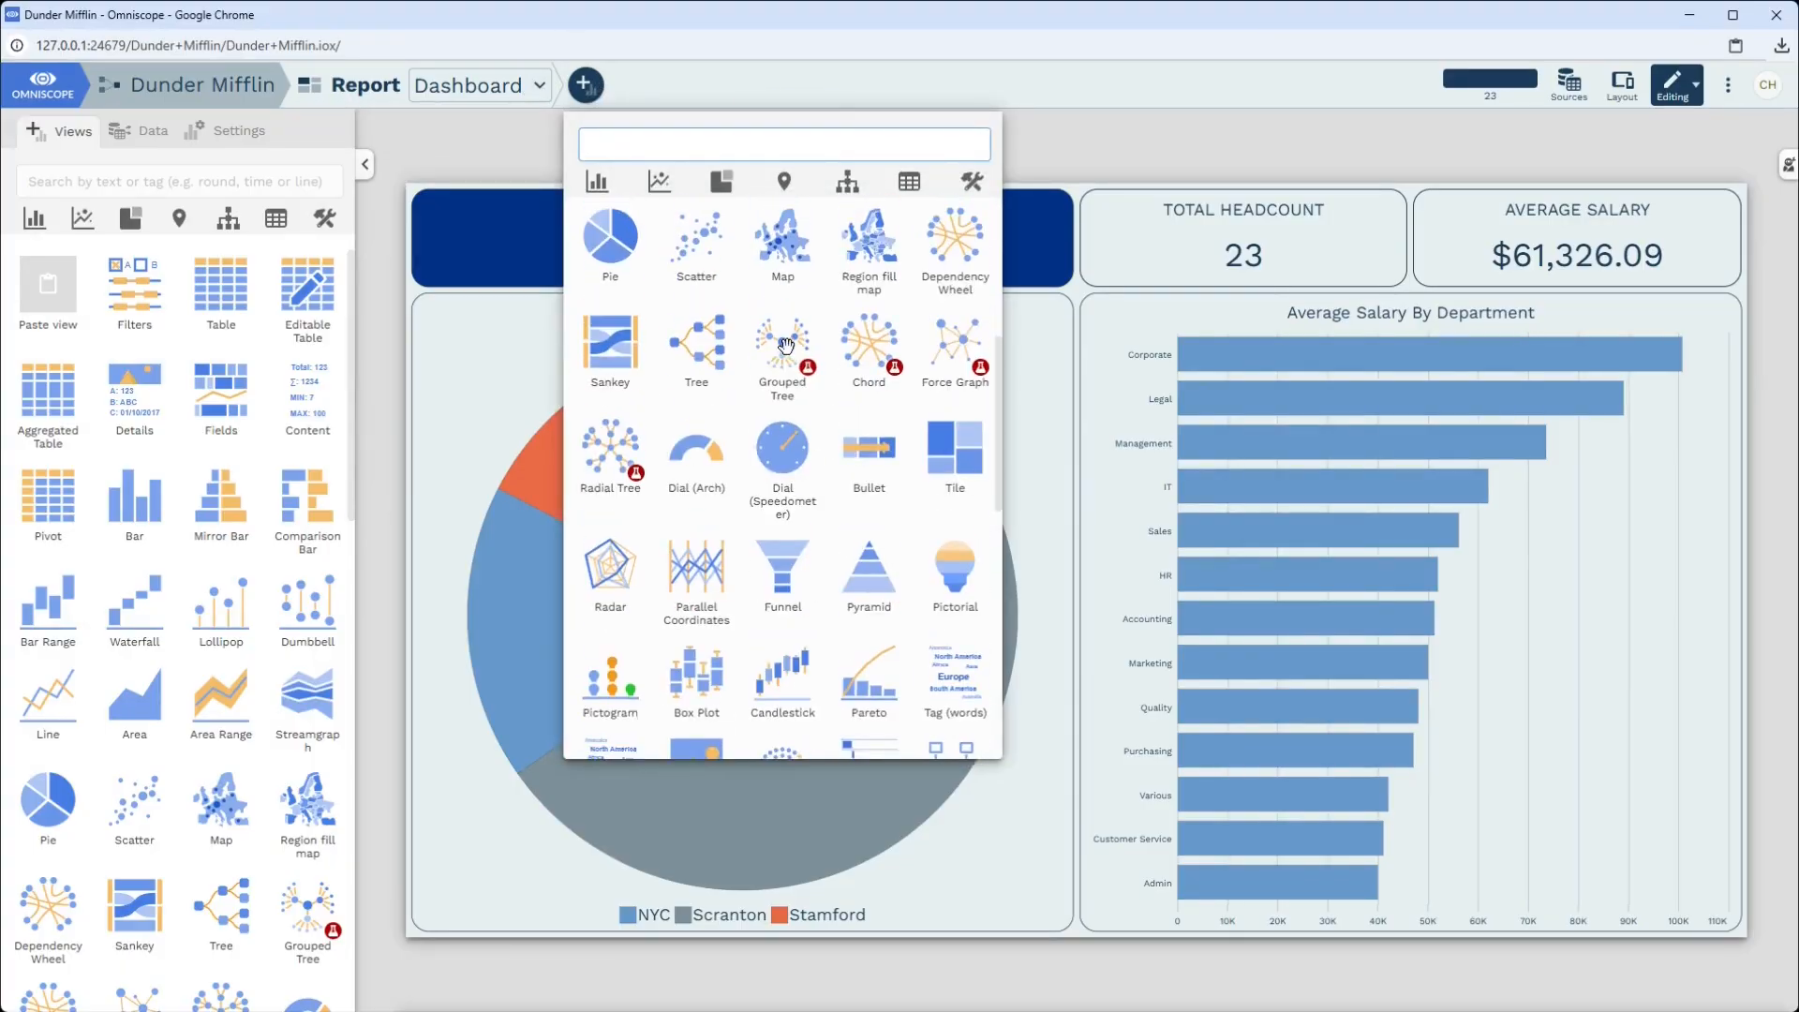
{"action": "left_click_drag", "start_coordinate": [711, 341], "coordinate": [1646, 550]}
{"action": "left_click", "coordinate": [1077, 319]}
{"action": "left_click_drag", "start_coordinate": [1115, 272], "coordinate": [884, 844]}
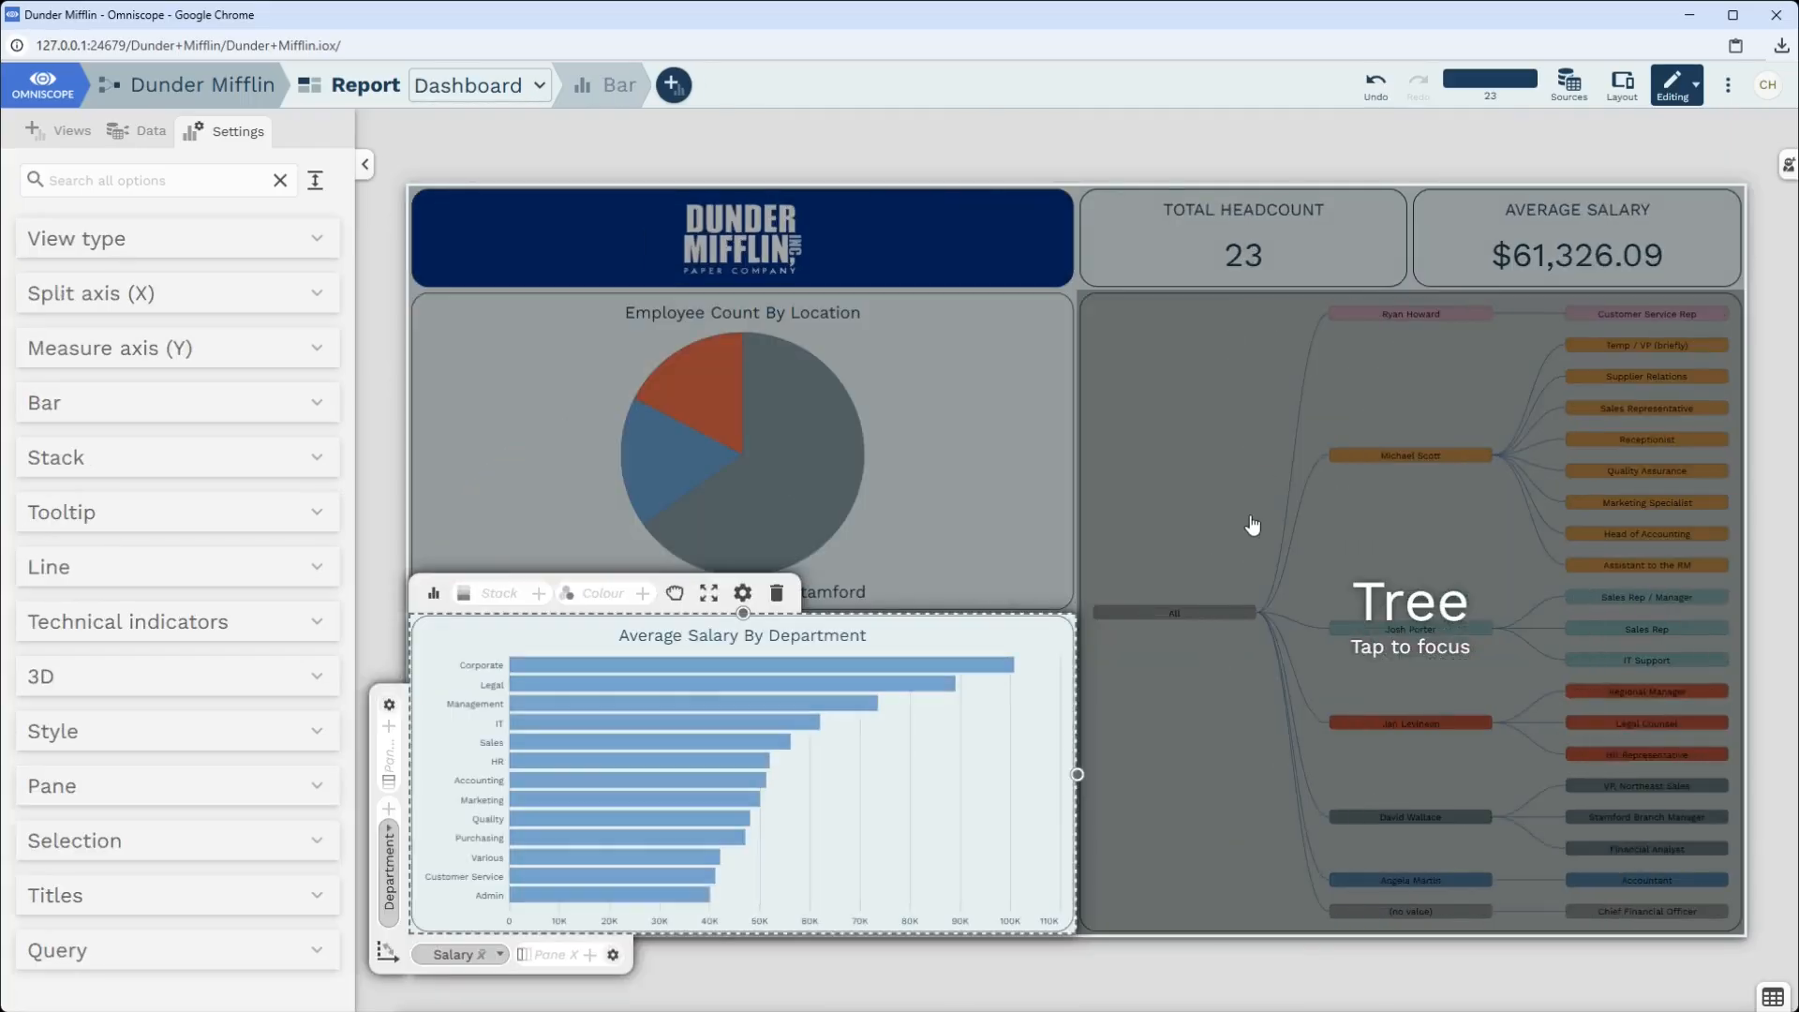
Maximise the Tree view and set the first split of its grouped network to Location.
{"action": "left_click", "coordinate": [1253, 522]}
{"action": "left_click", "coordinate": [1170, 270]}
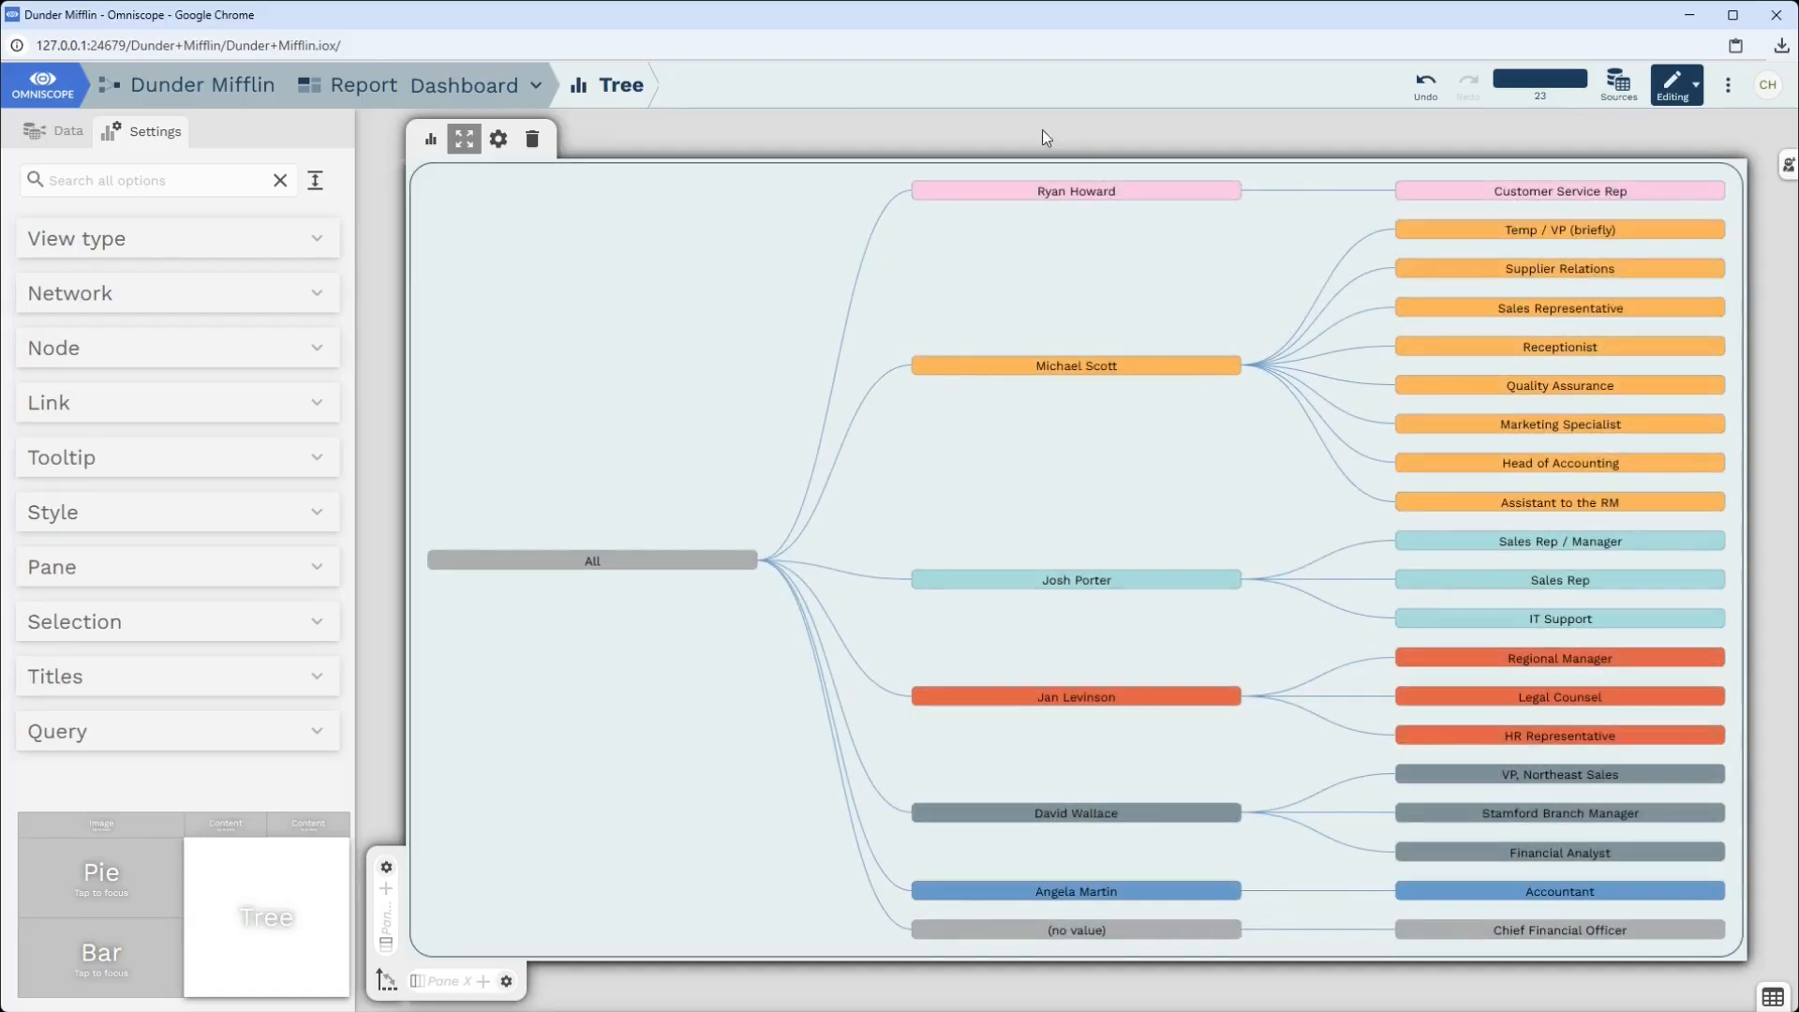
{"action": "left_click", "coordinate": [70, 293]}
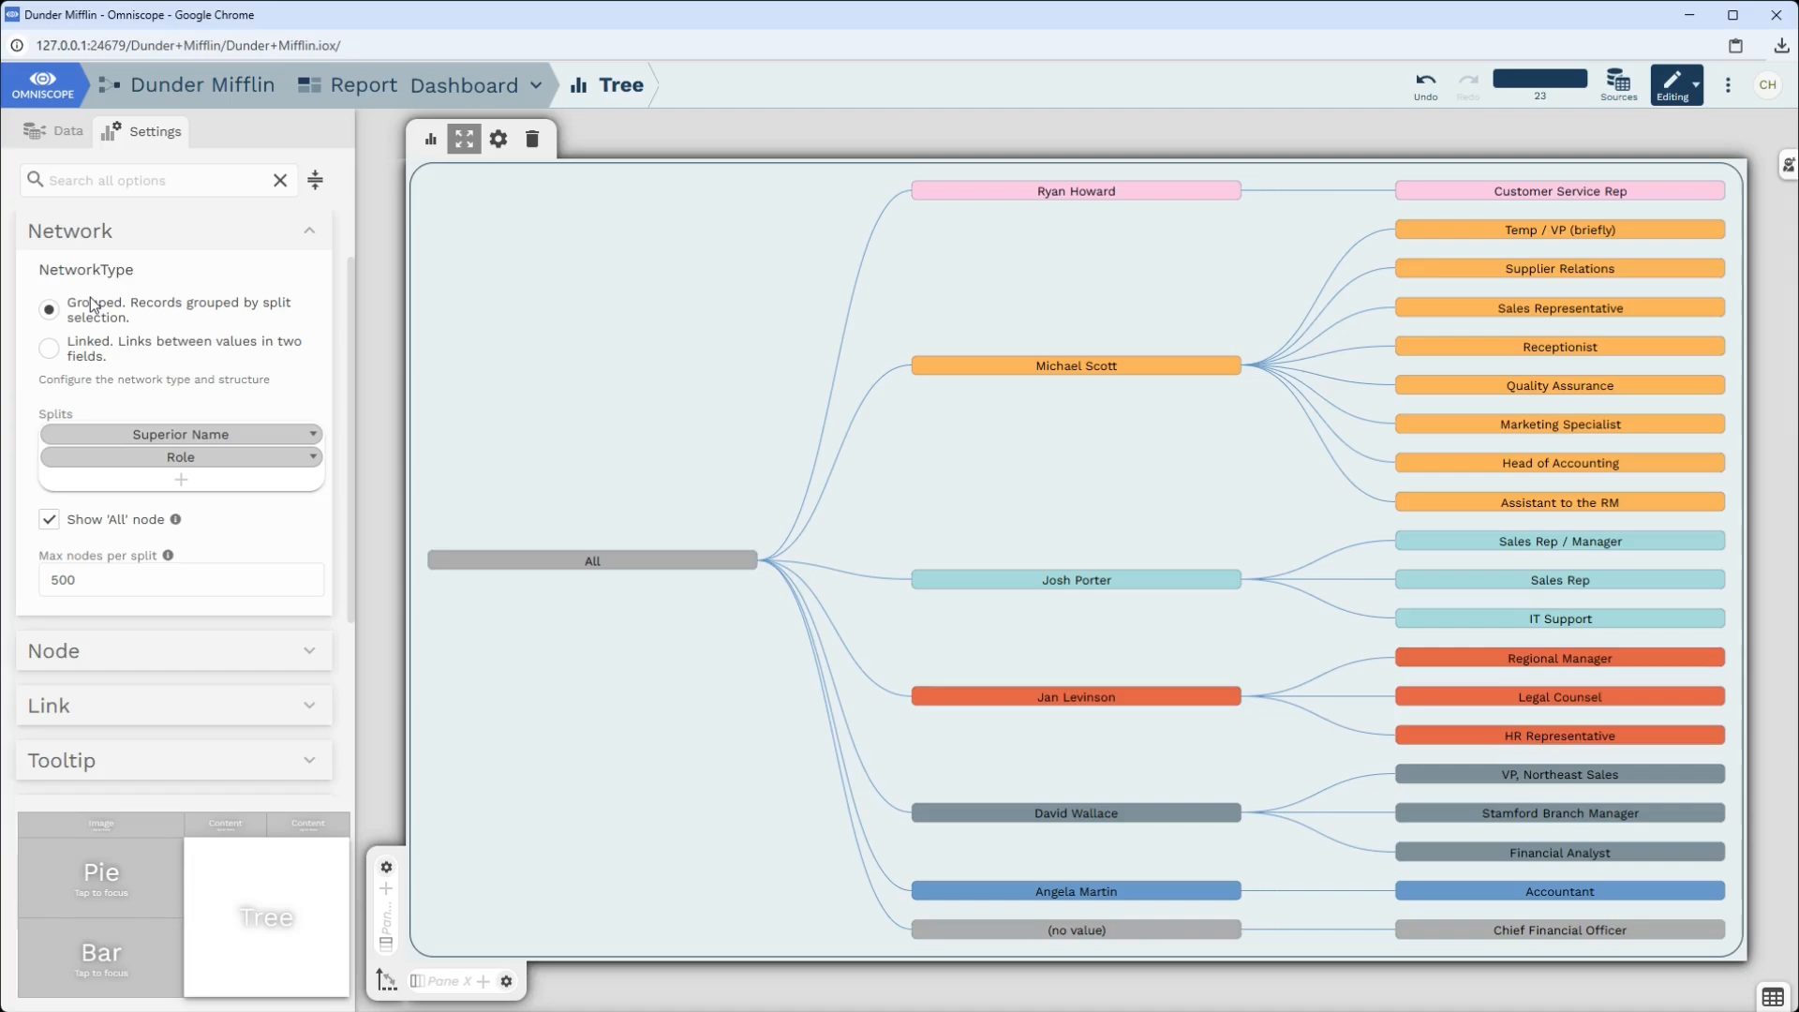
{"action": "left_click", "coordinate": [198, 434]}
{"action": "left_click", "coordinate": [149, 761]}
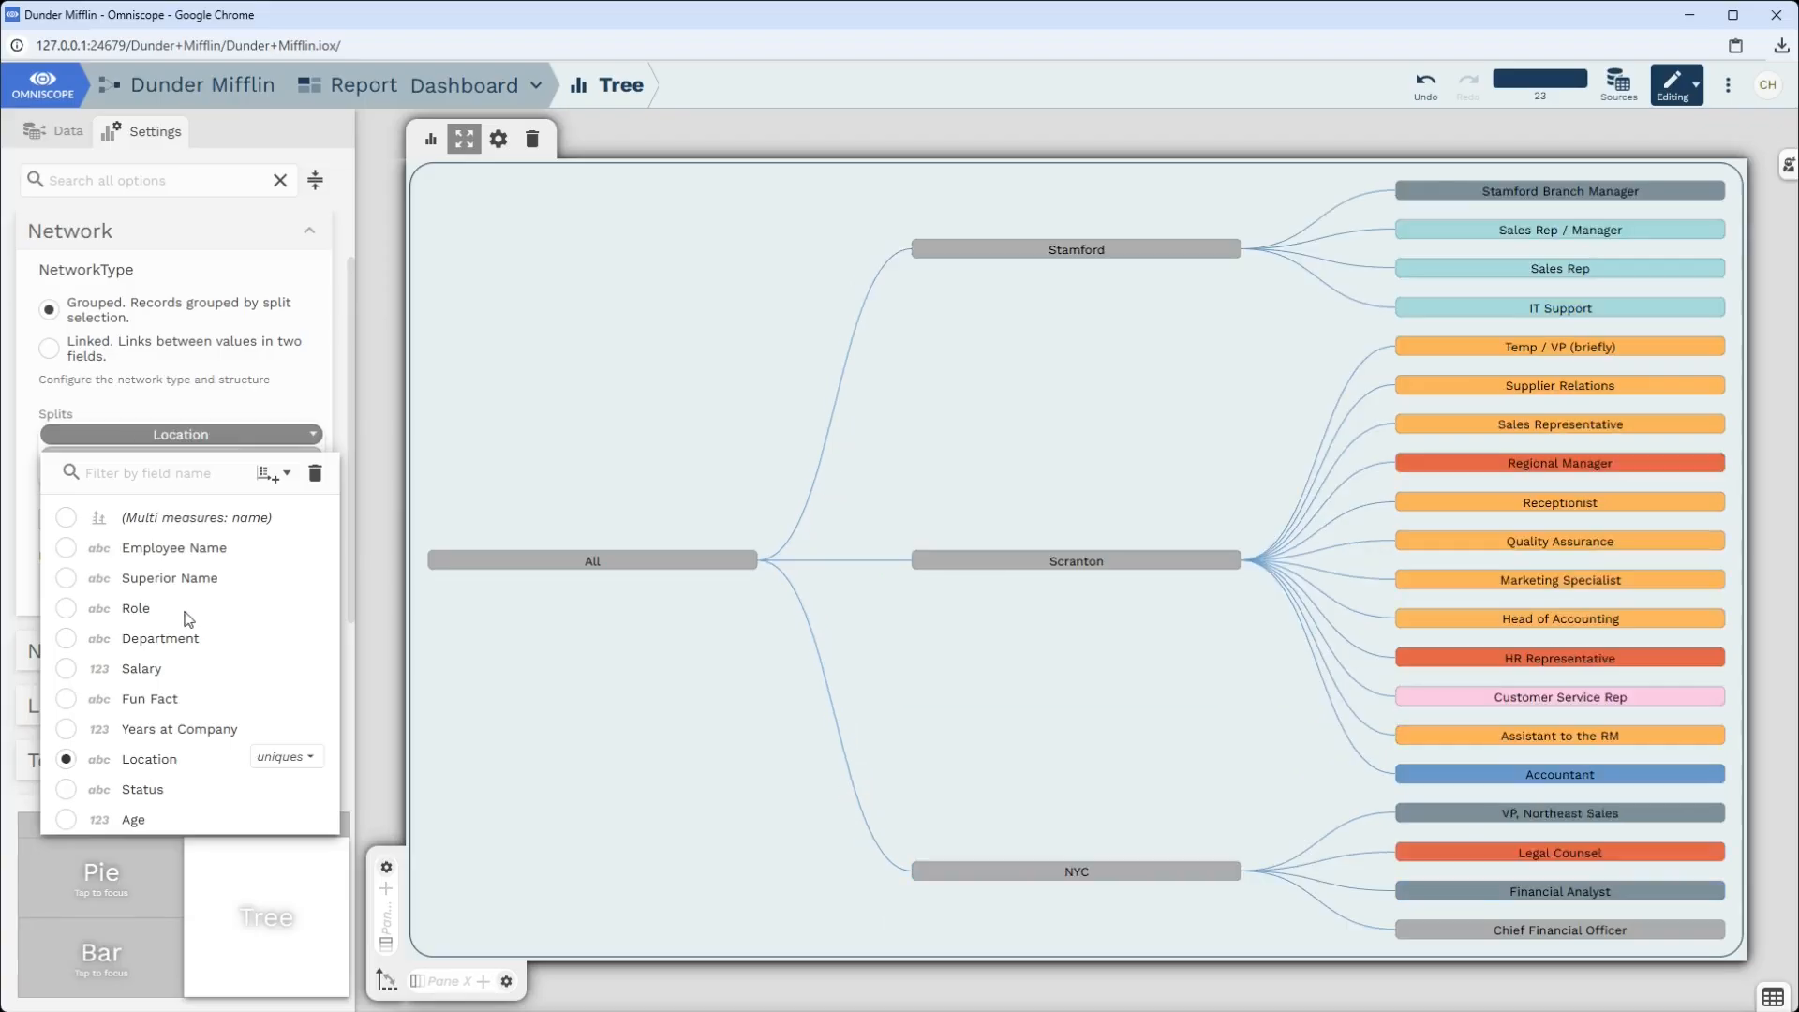
Set the tree's second split to Department and add Employee Name as a third split.
{"action": "left_click", "coordinate": [212, 434]}
{"action": "left_click", "coordinate": [211, 457]}
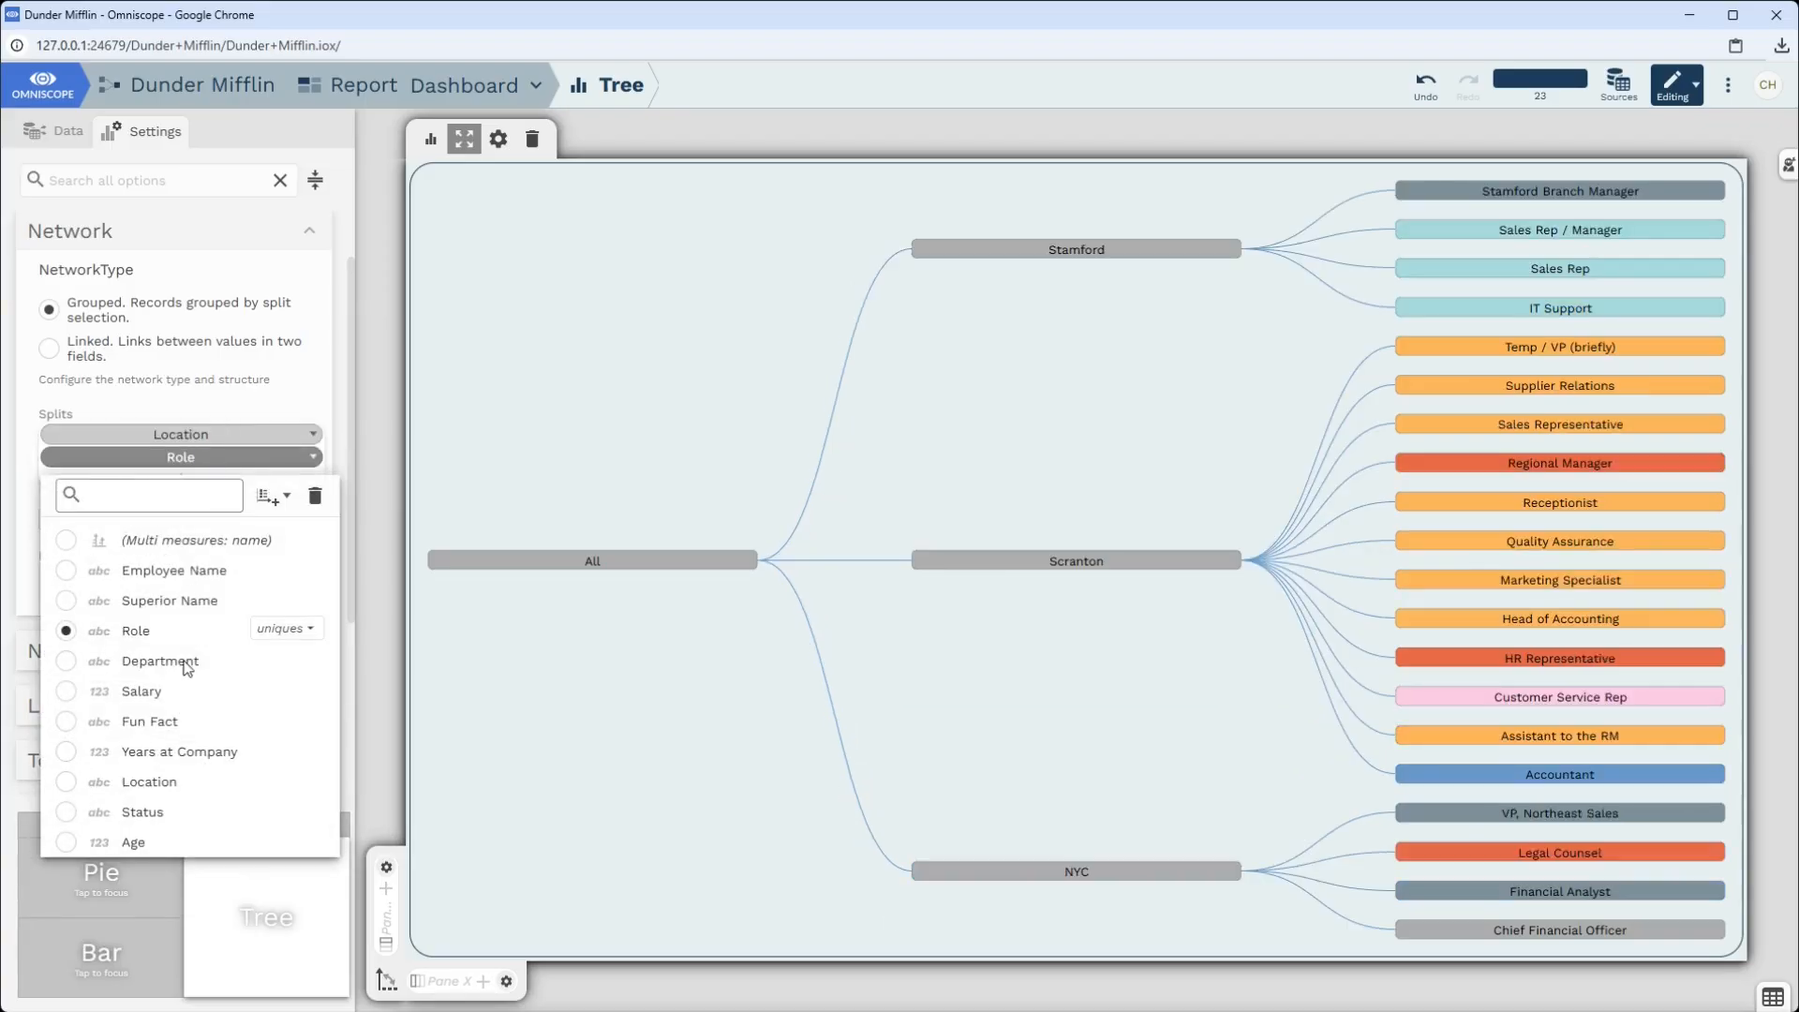
{"action": "left_click", "coordinate": [186, 661]}
{"action": "left_click", "coordinate": [227, 434]}
{"action": "left_click", "coordinate": [230, 408]}
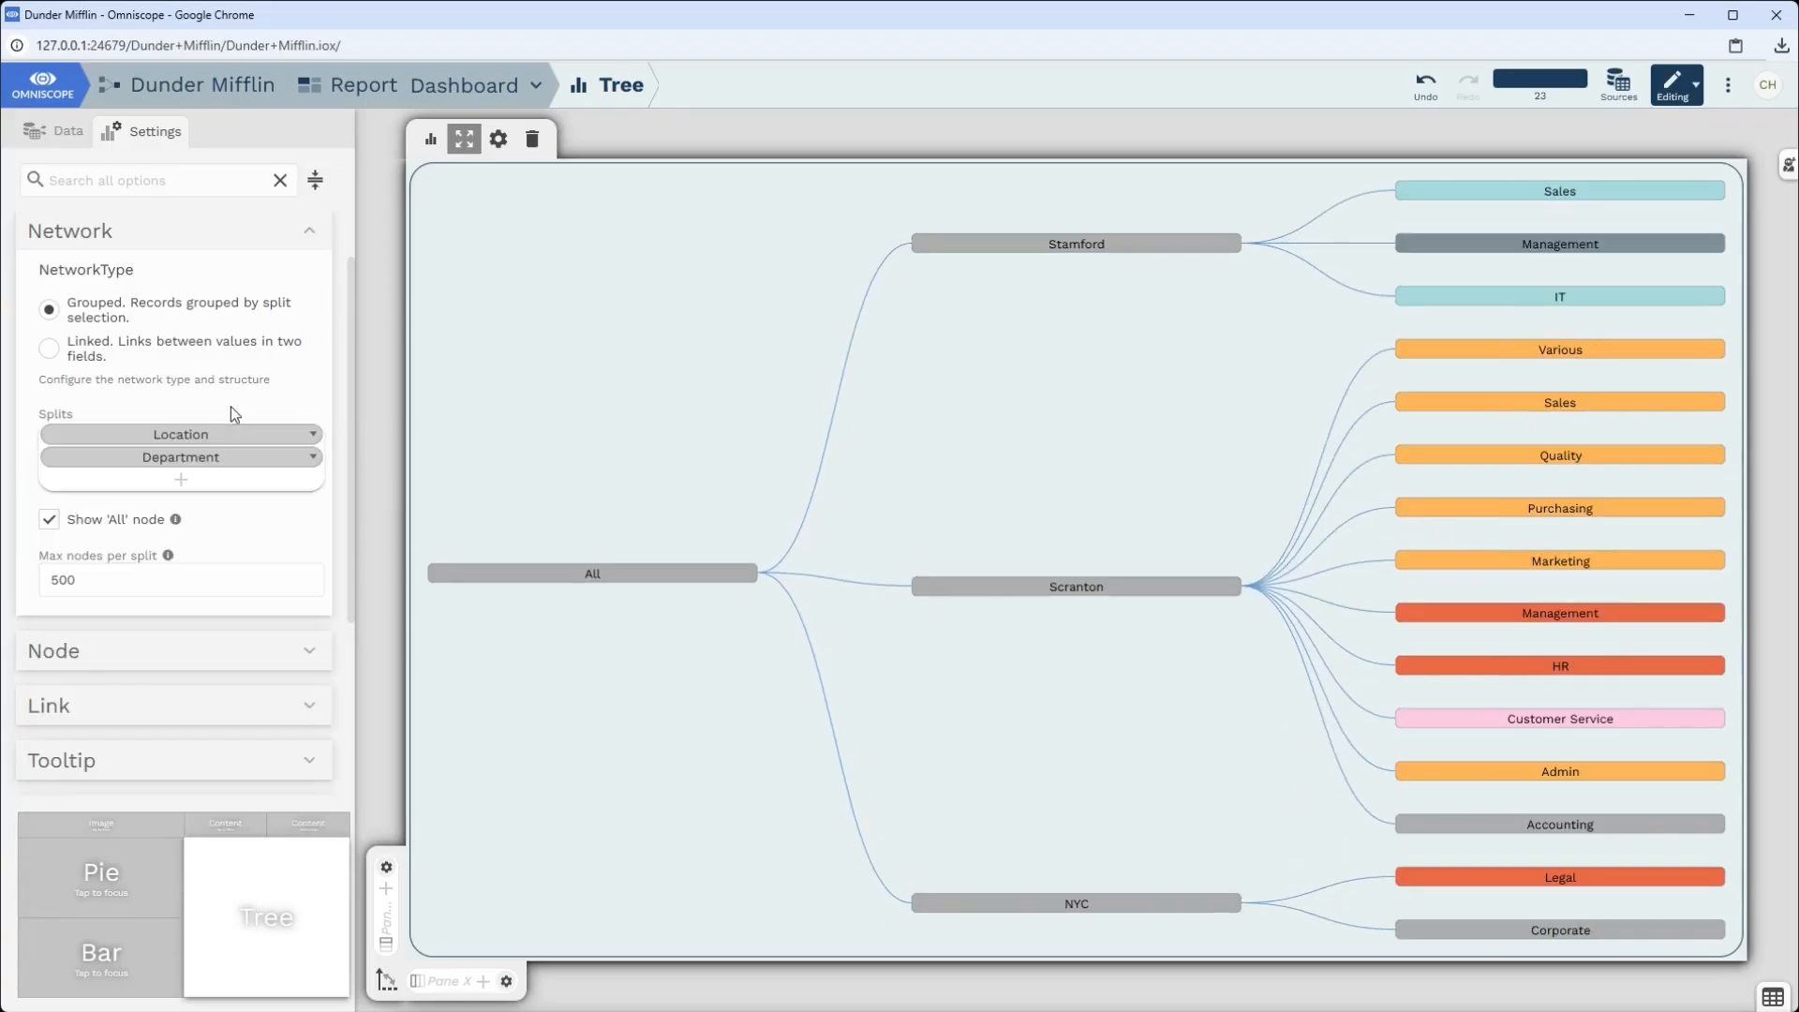
{"action": "left_click", "coordinate": [219, 482]}
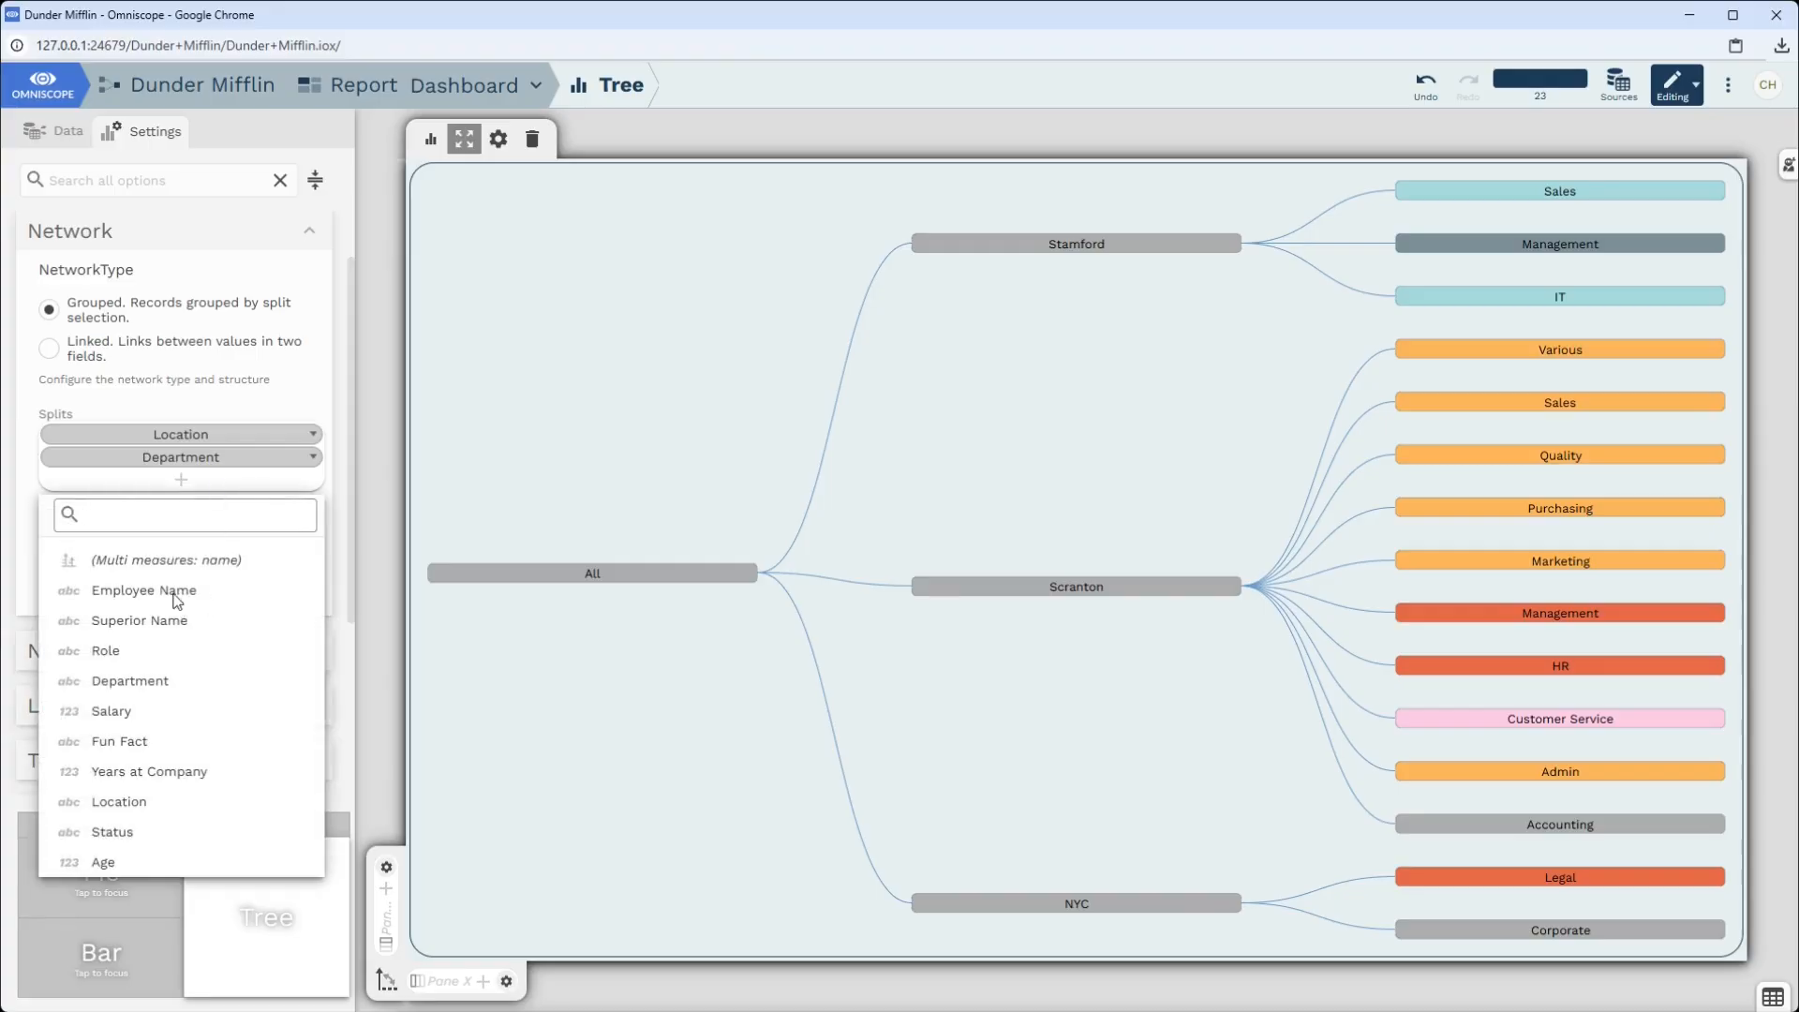
{"action": "left_click", "coordinate": [175, 592]}
{"action": "left_click", "coordinate": [227, 455]}
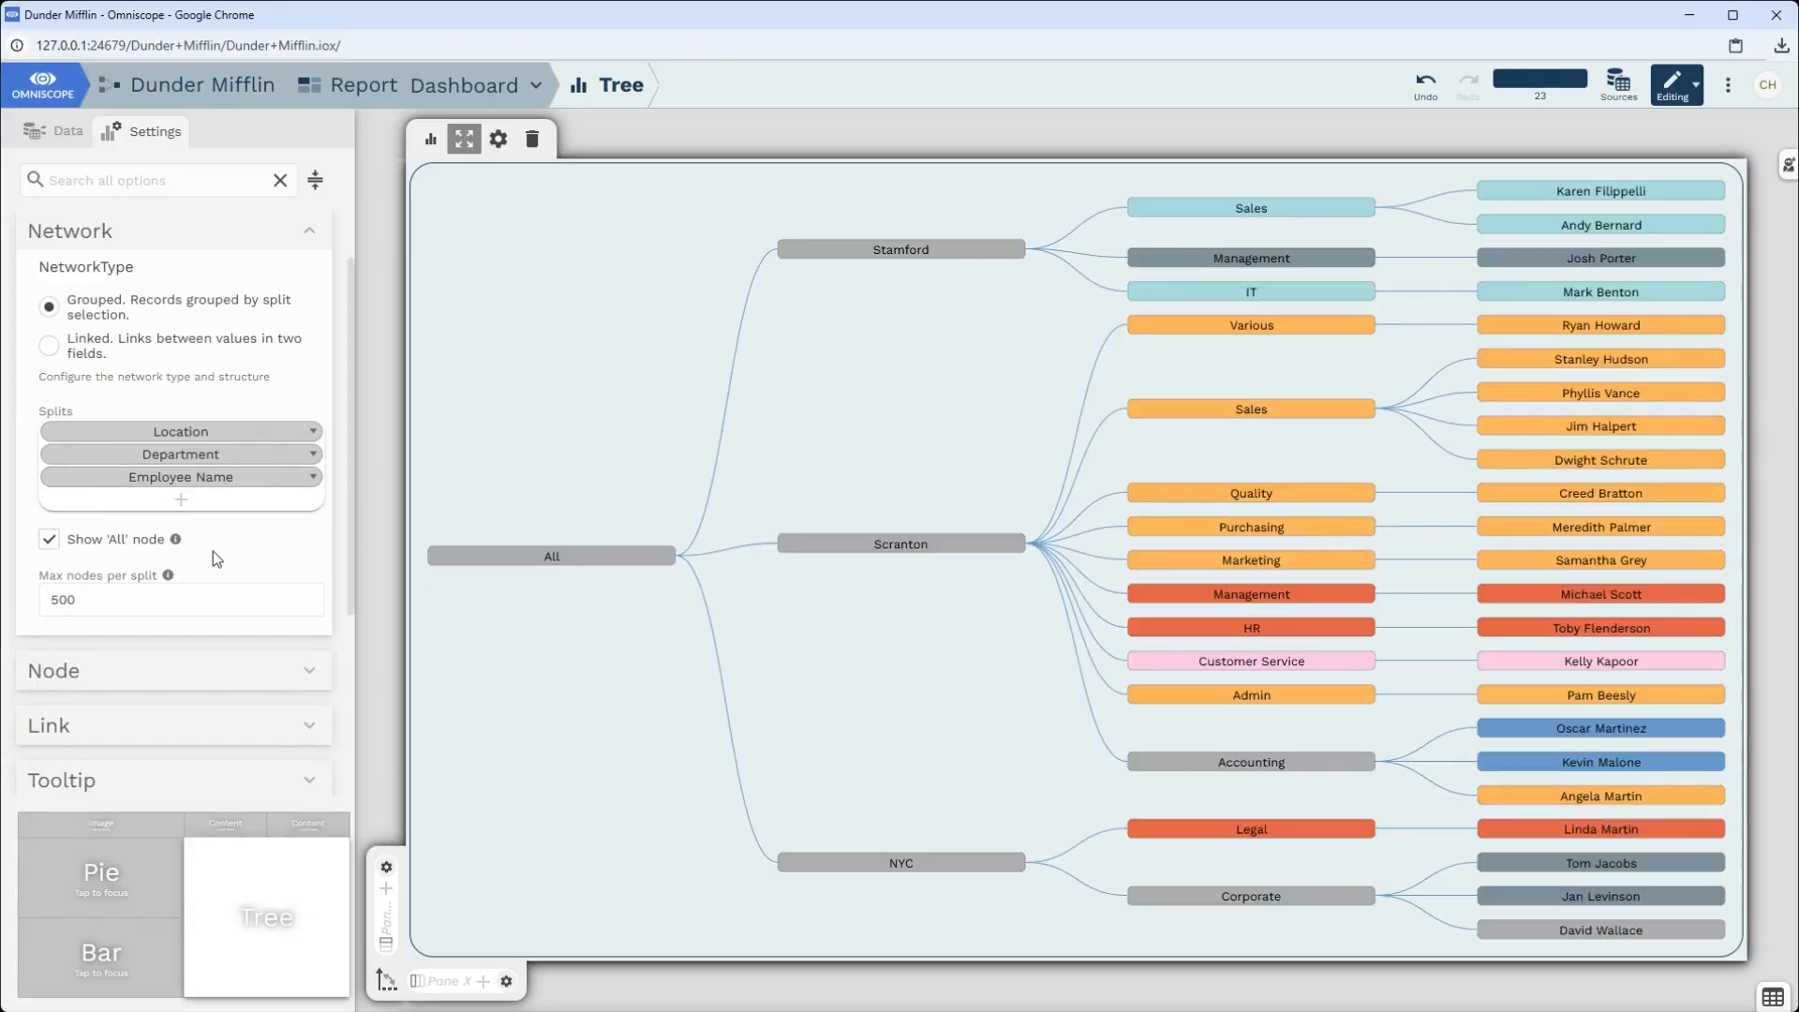
Colour the tree's nodes by the Location field.
{"action": "scroll", "coordinate": [213, 559], "scroll_direction": "down", "scroll_amount": 3}
{"action": "left_click", "coordinate": [60, 459]}
{"action": "left_click", "coordinate": [175, 379]}
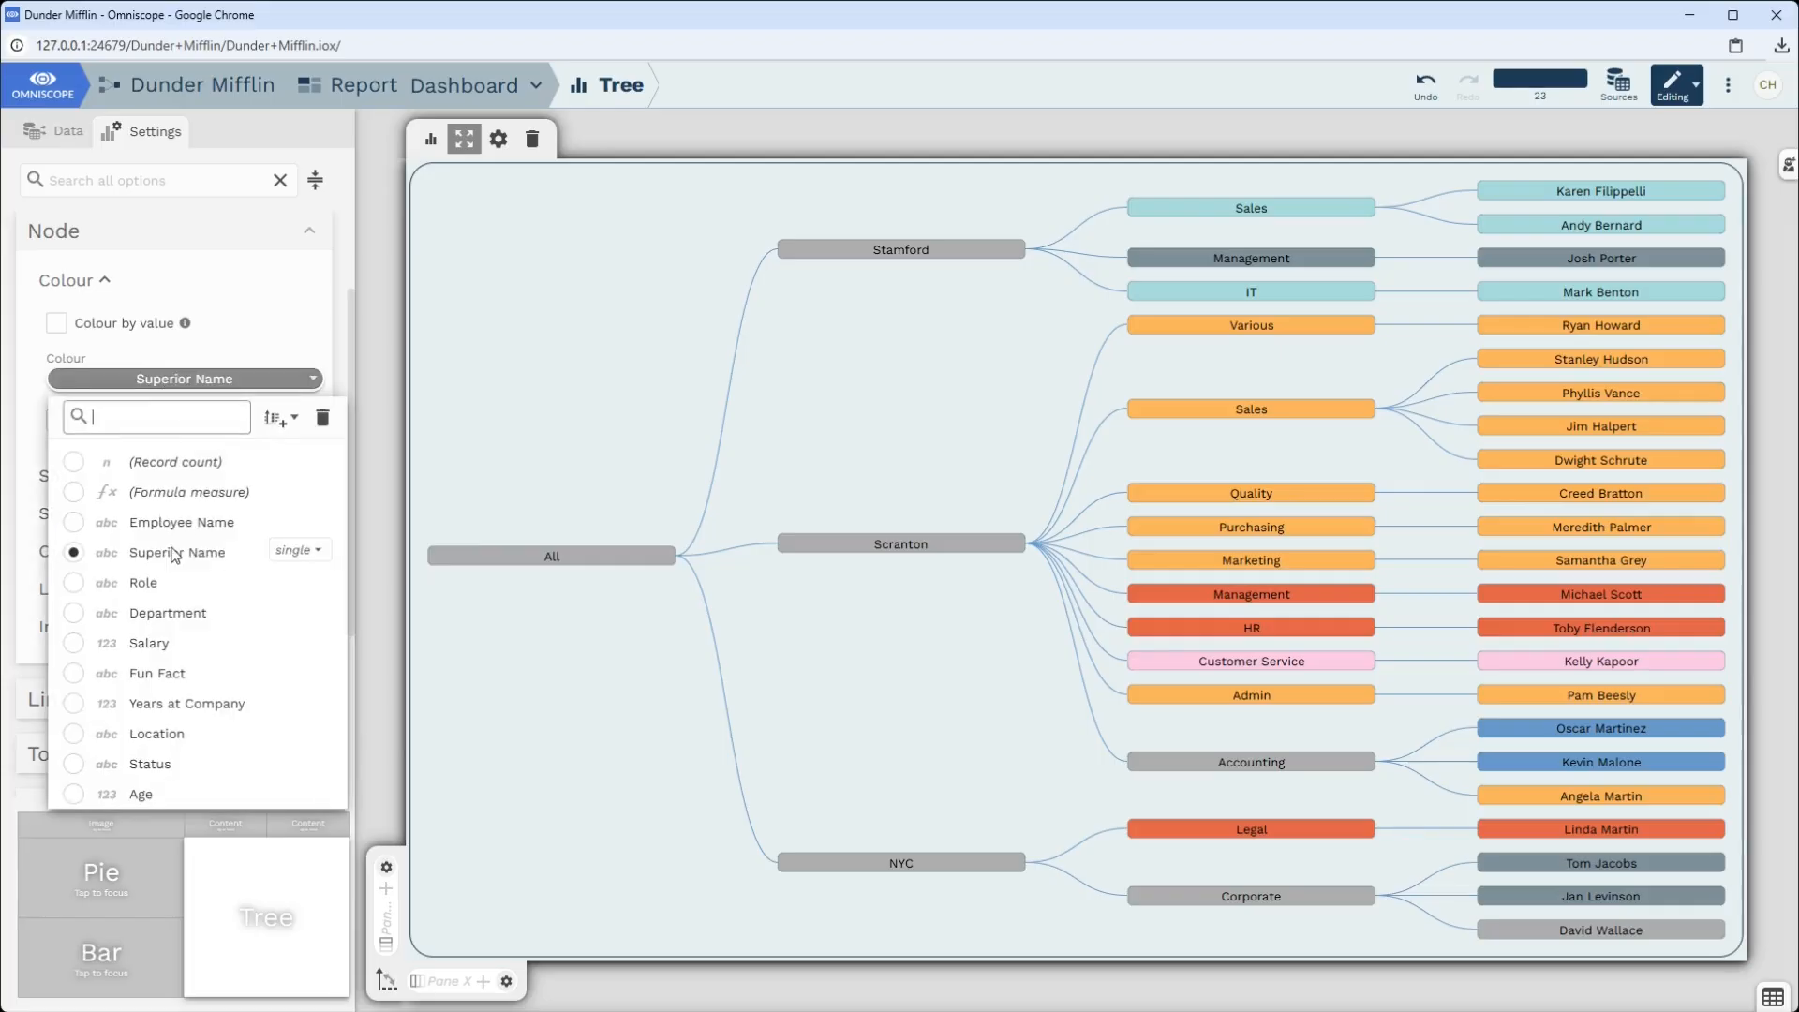
{"action": "left_click", "coordinate": [172, 740]}
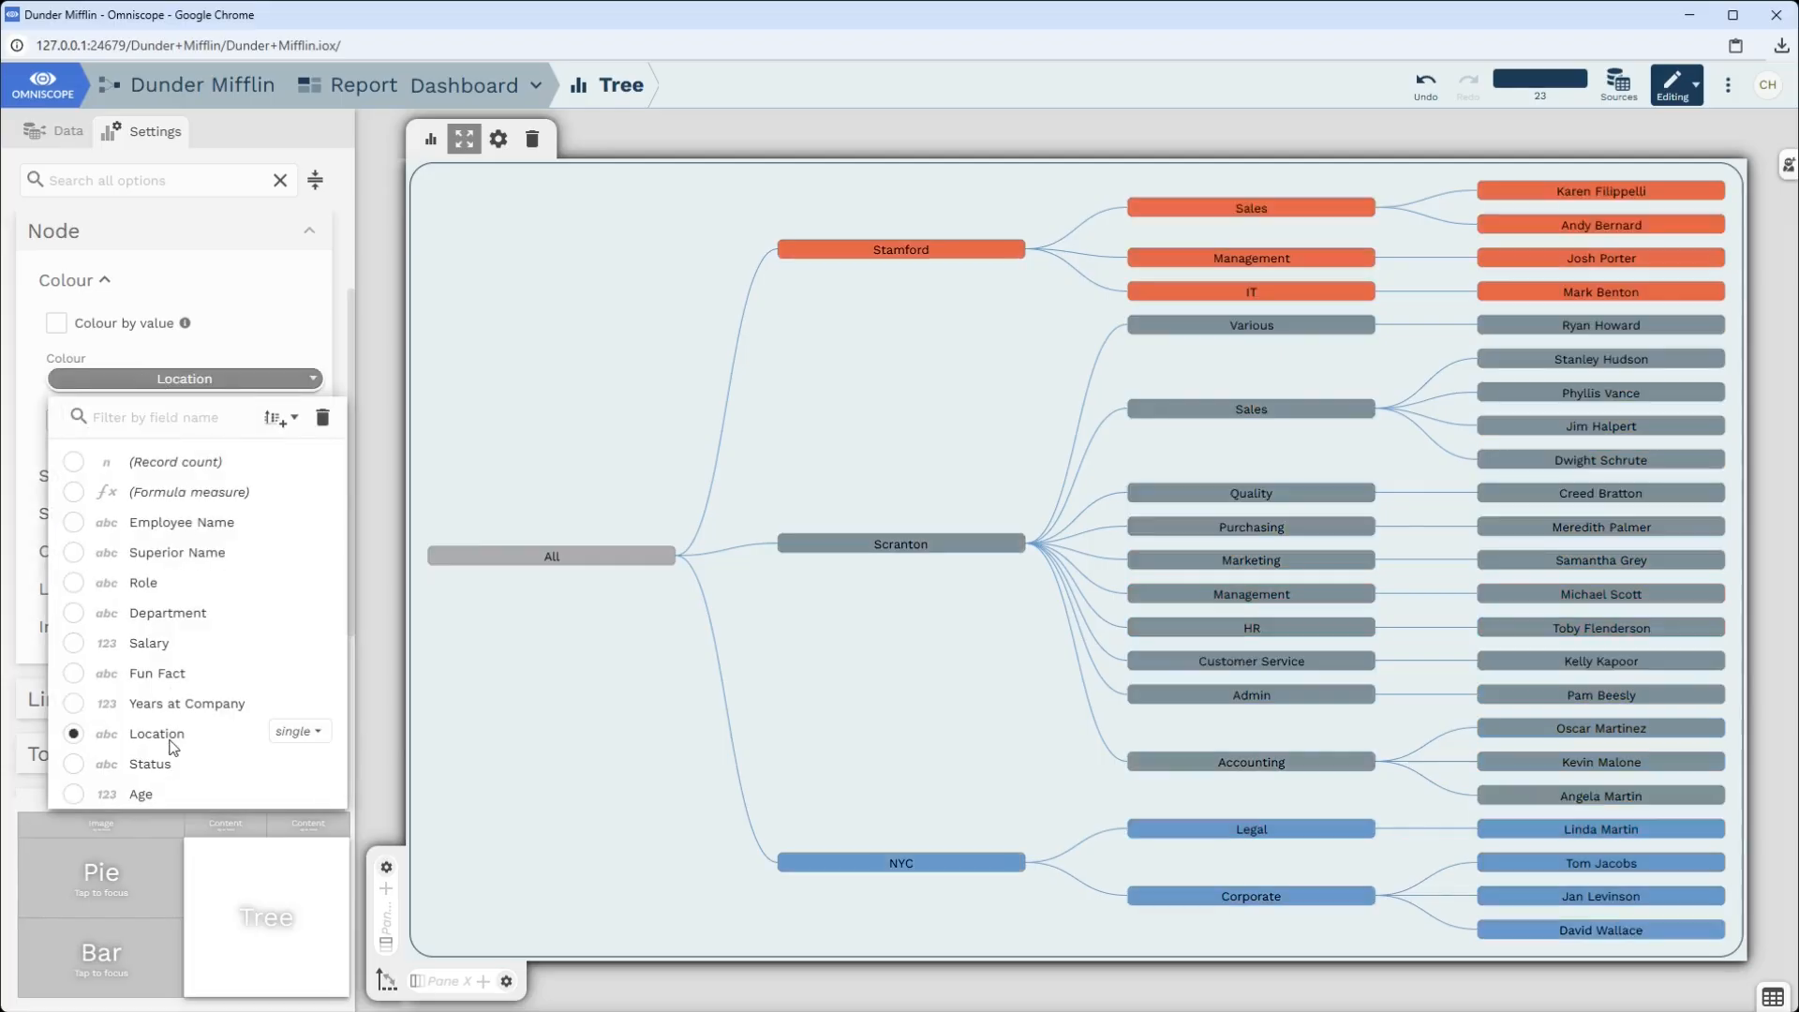
{"action": "left_click", "coordinate": [226, 314]}
Add Salary and Fun Fact as tooltip measures for the tree.
{"action": "left_click", "coordinate": [62, 754]}
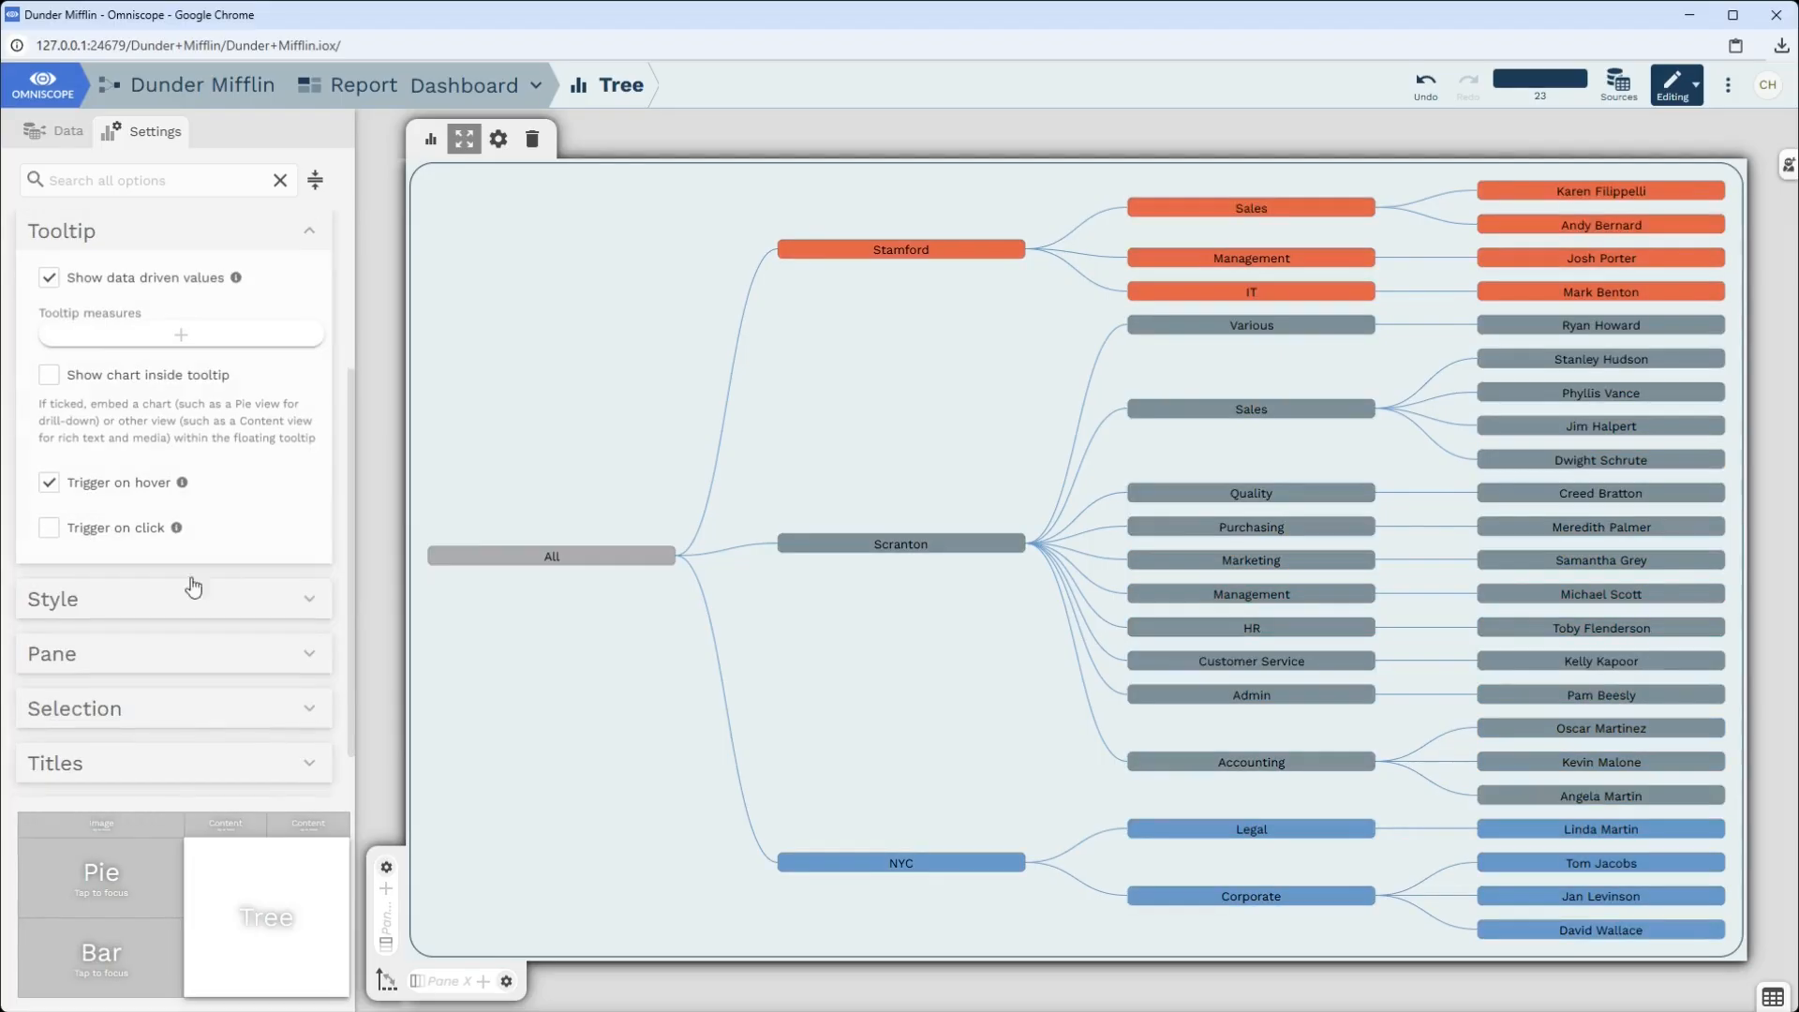
{"action": "left_click", "coordinate": [171, 338]}
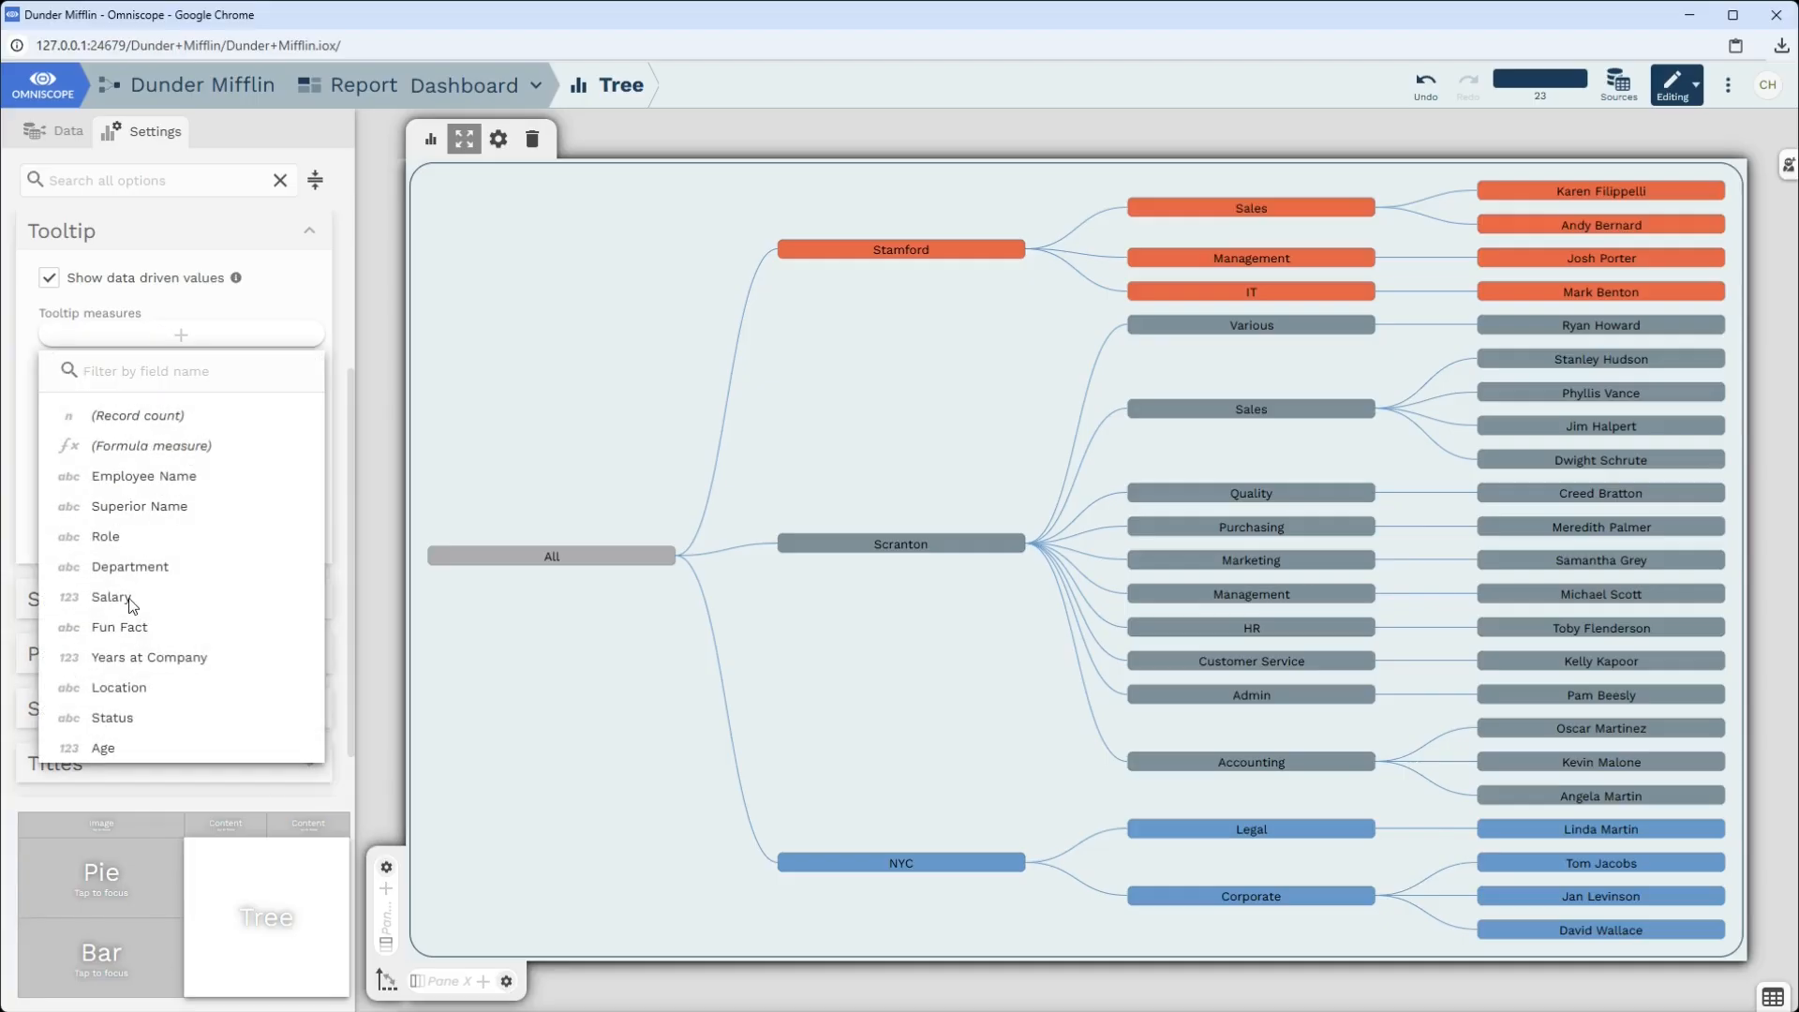
{"action": "left_click", "coordinate": [128, 600]}
{"action": "left_click", "coordinate": [176, 358]}
{"action": "left_click", "coordinate": [136, 647]}
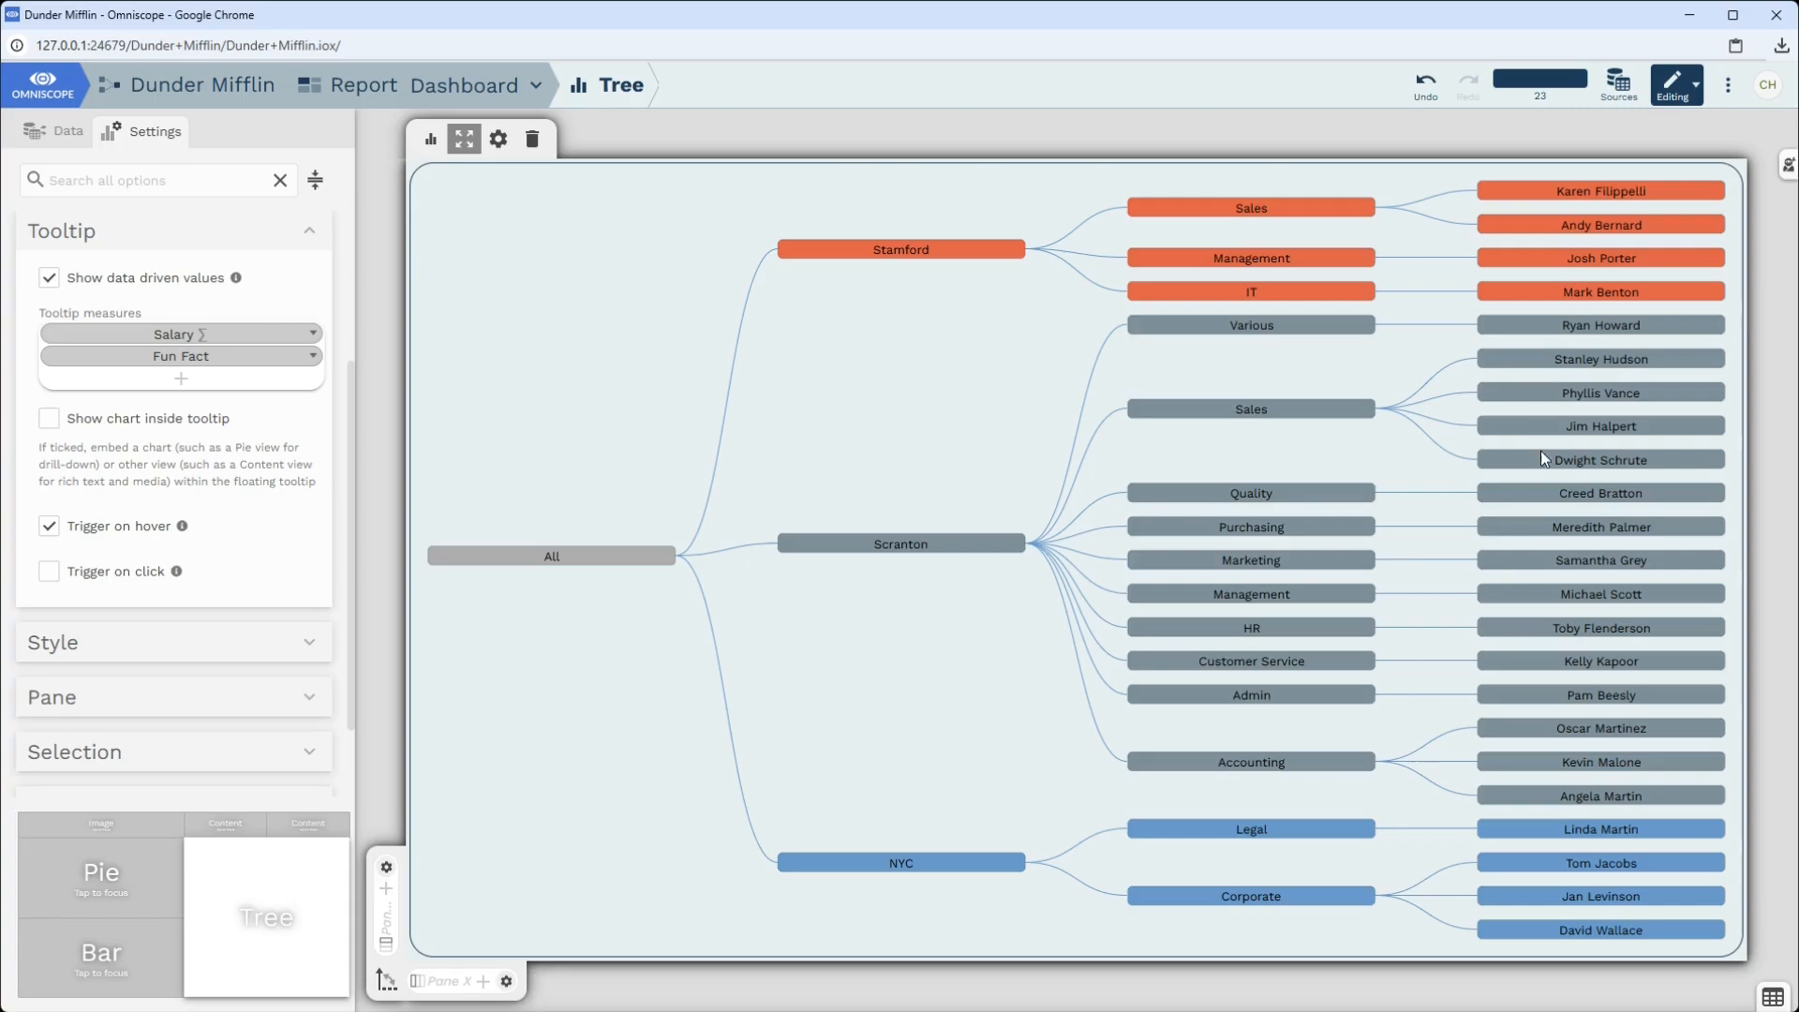
{"action": "mouse_move", "coordinate": [1598, 461]}
Weight the tree's links by the Salary field.
{"action": "scroll", "coordinate": [87, 469], "scroll_direction": "up", "scroll_amount": 3}
{"action": "left_click", "coordinate": [47, 401]}
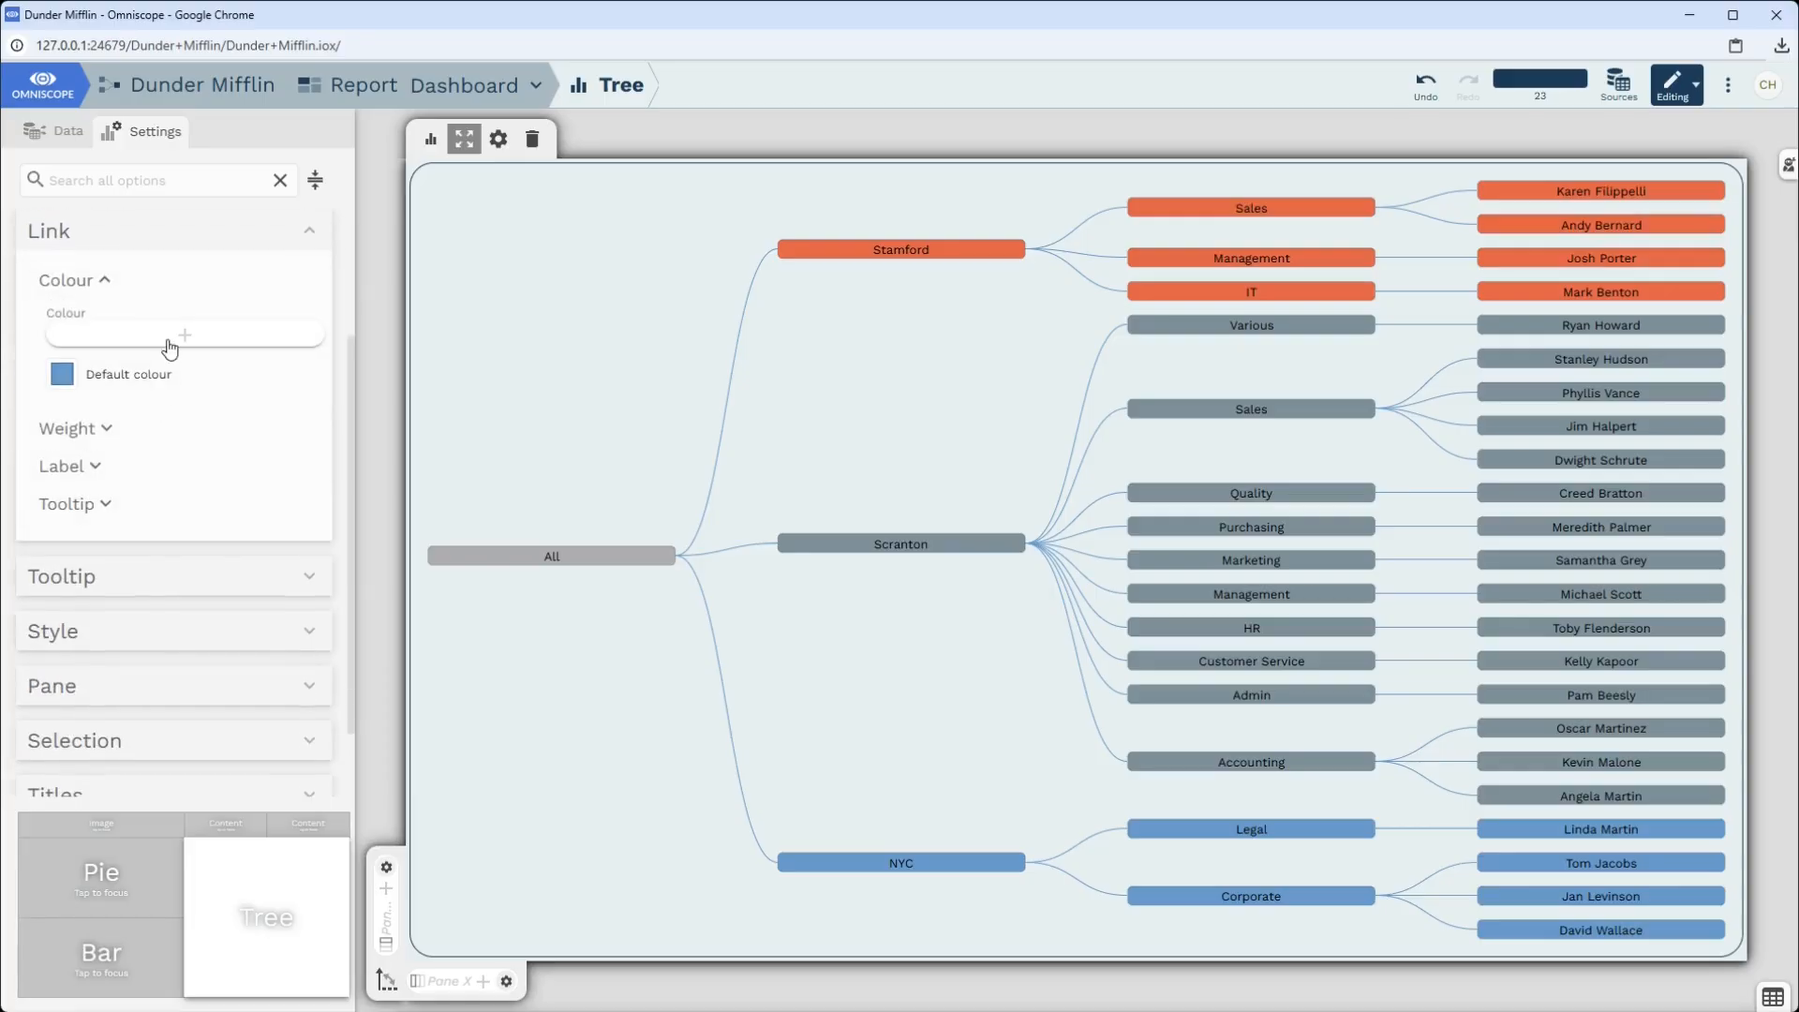
{"action": "left_click", "coordinate": [91, 431]}
{"action": "left_click", "coordinate": [184, 484]}
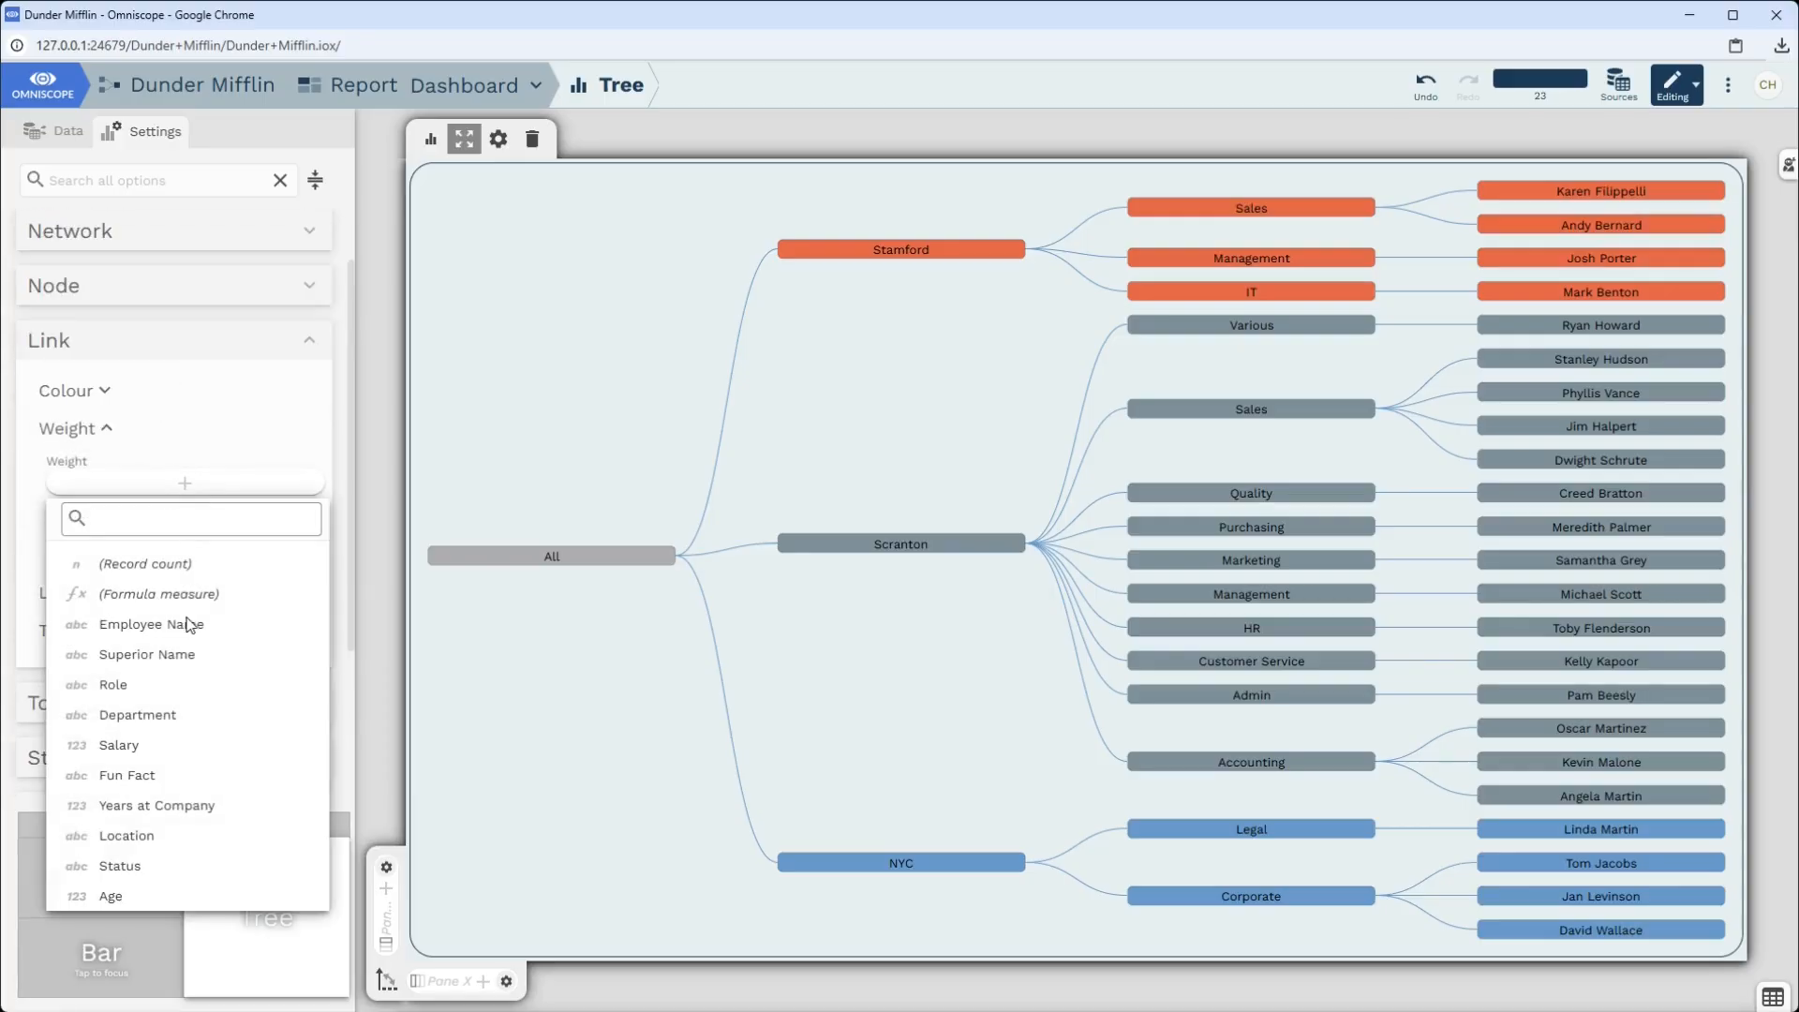
{"action": "left_click", "coordinate": [119, 746]}
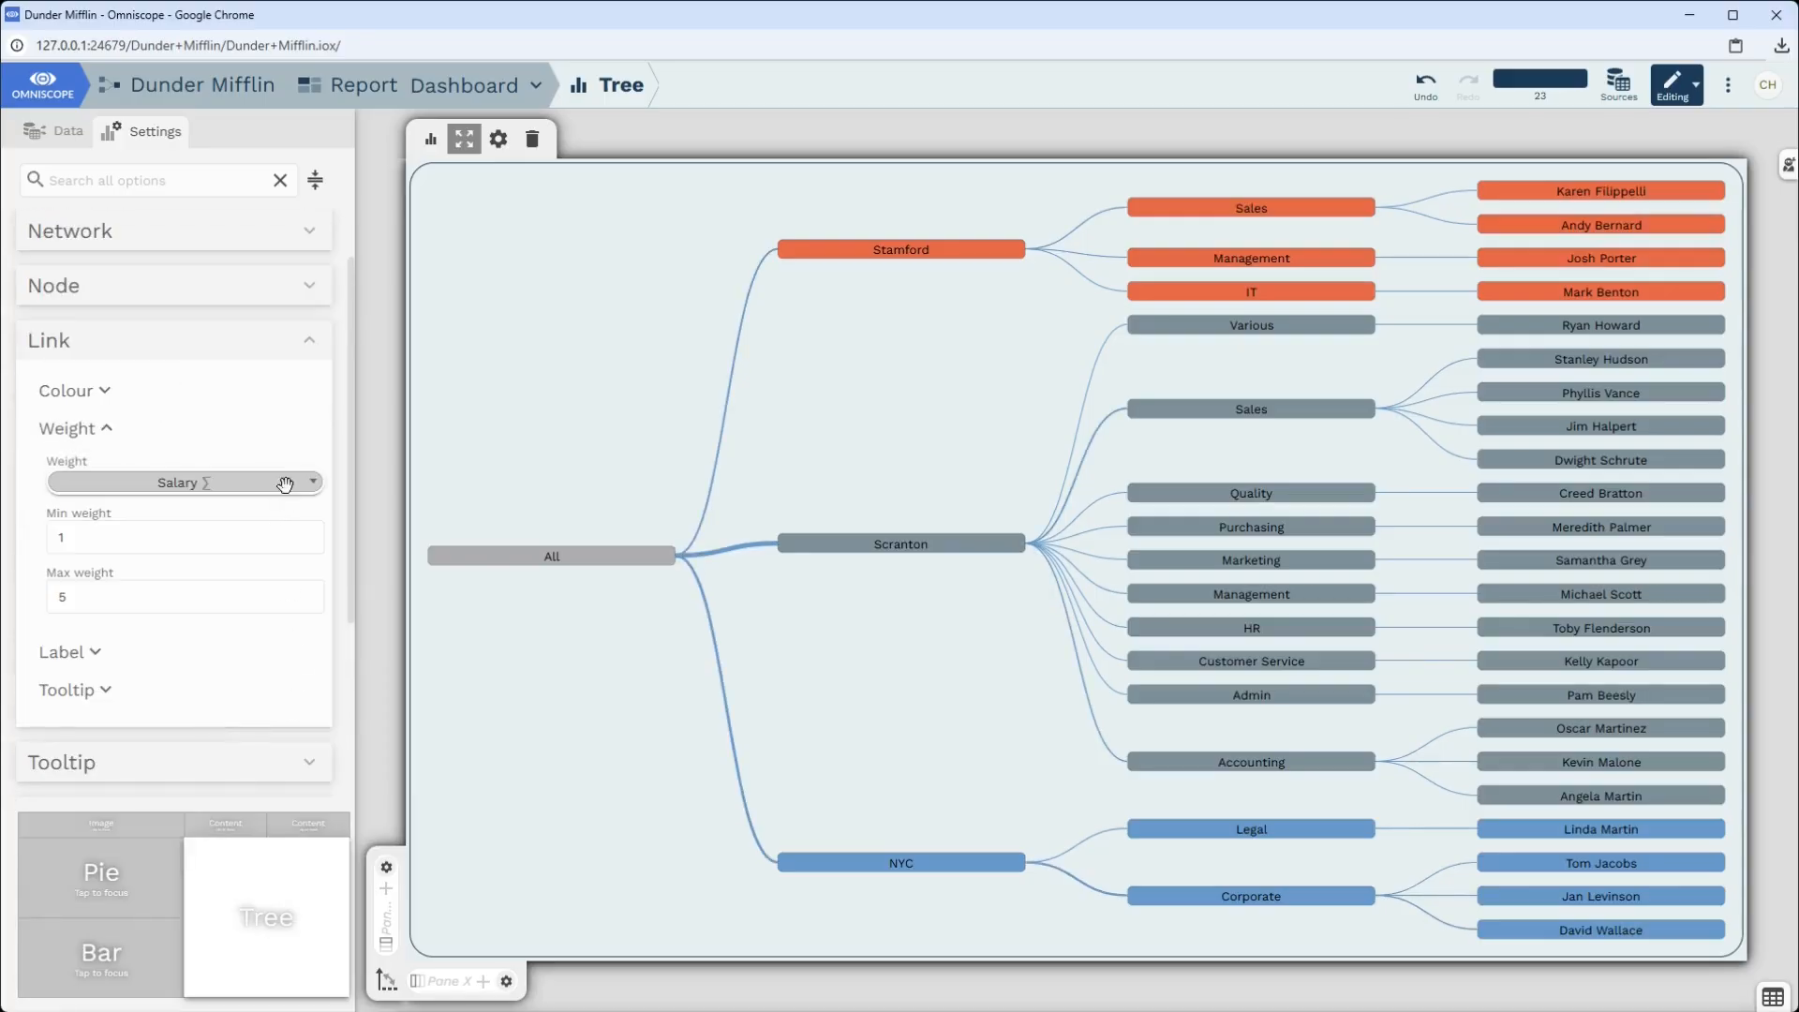
Change the link weight's Salary function to Mean and set the maximum weight to 12.
{"action": "left_click", "coordinate": [283, 482]}
{"action": "left_click", "coordinate": [313, 744]}
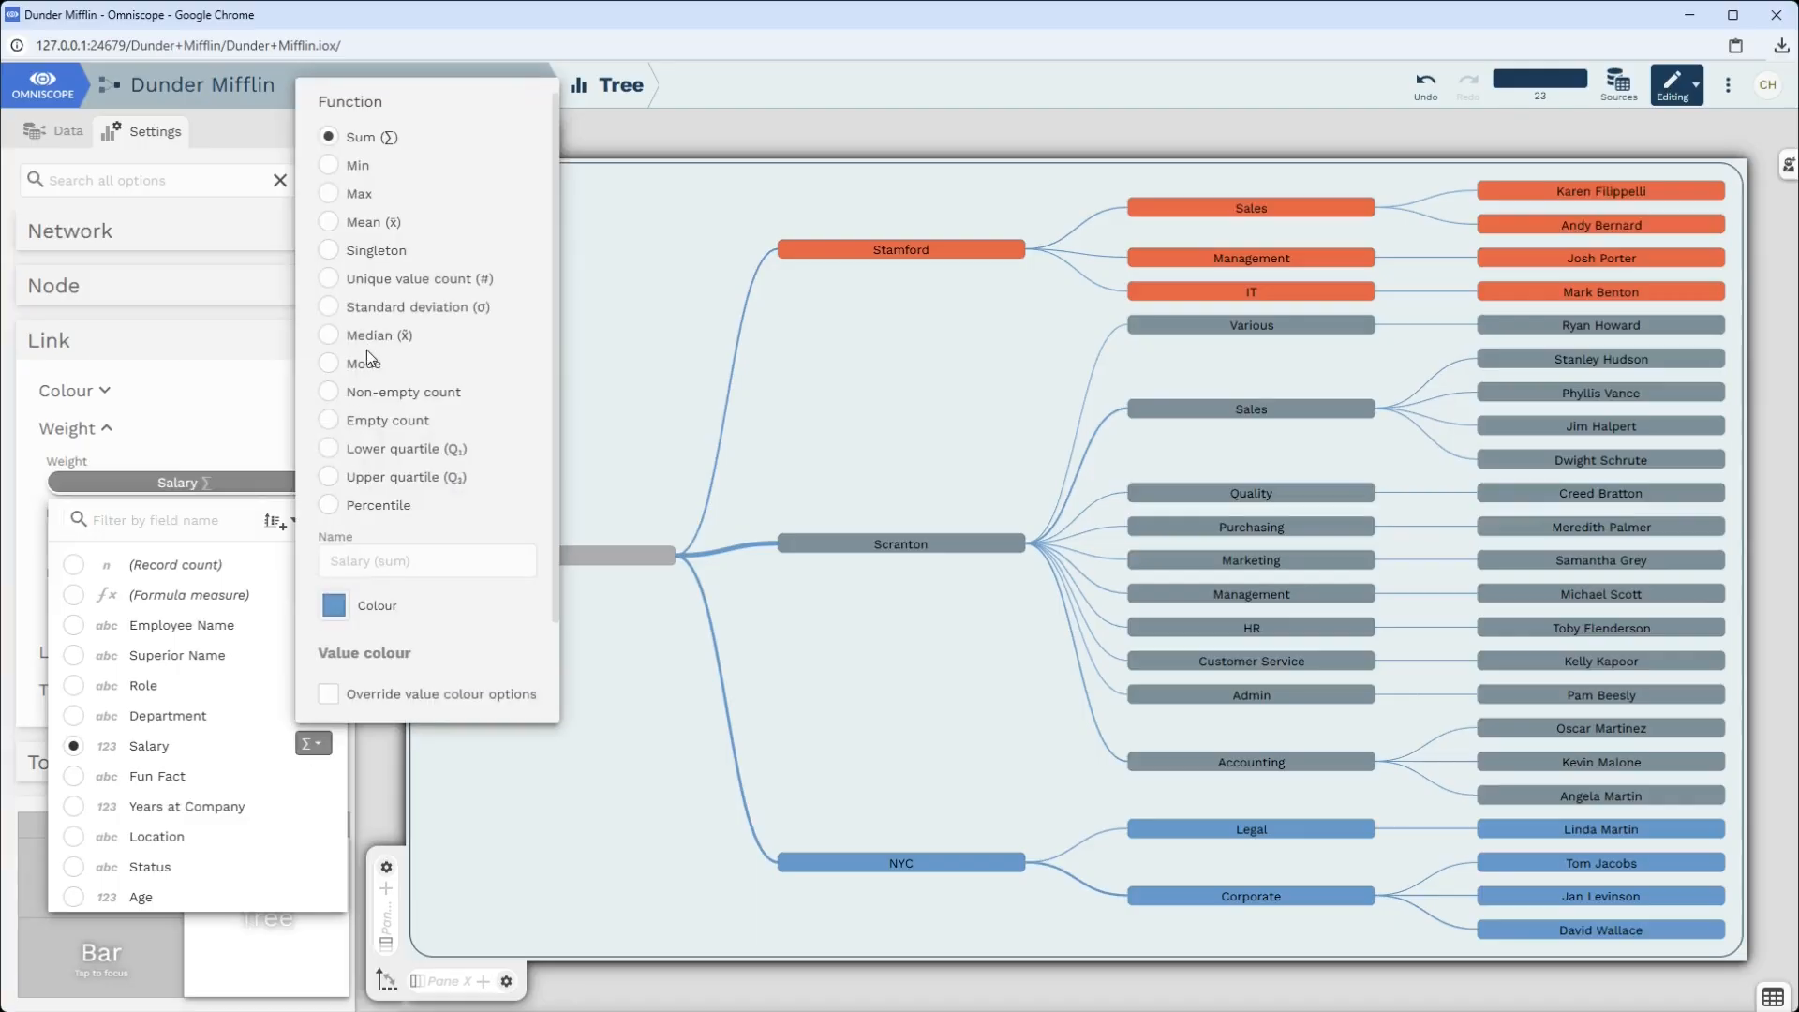
{"action": "left_click", "coordinate": [379, 225]}
{"action": "left_click", "coordinate": [213, 437]}
{"action": "left_click", "coordinate": [103, 604]}
{"action": "type", "text": "12"}
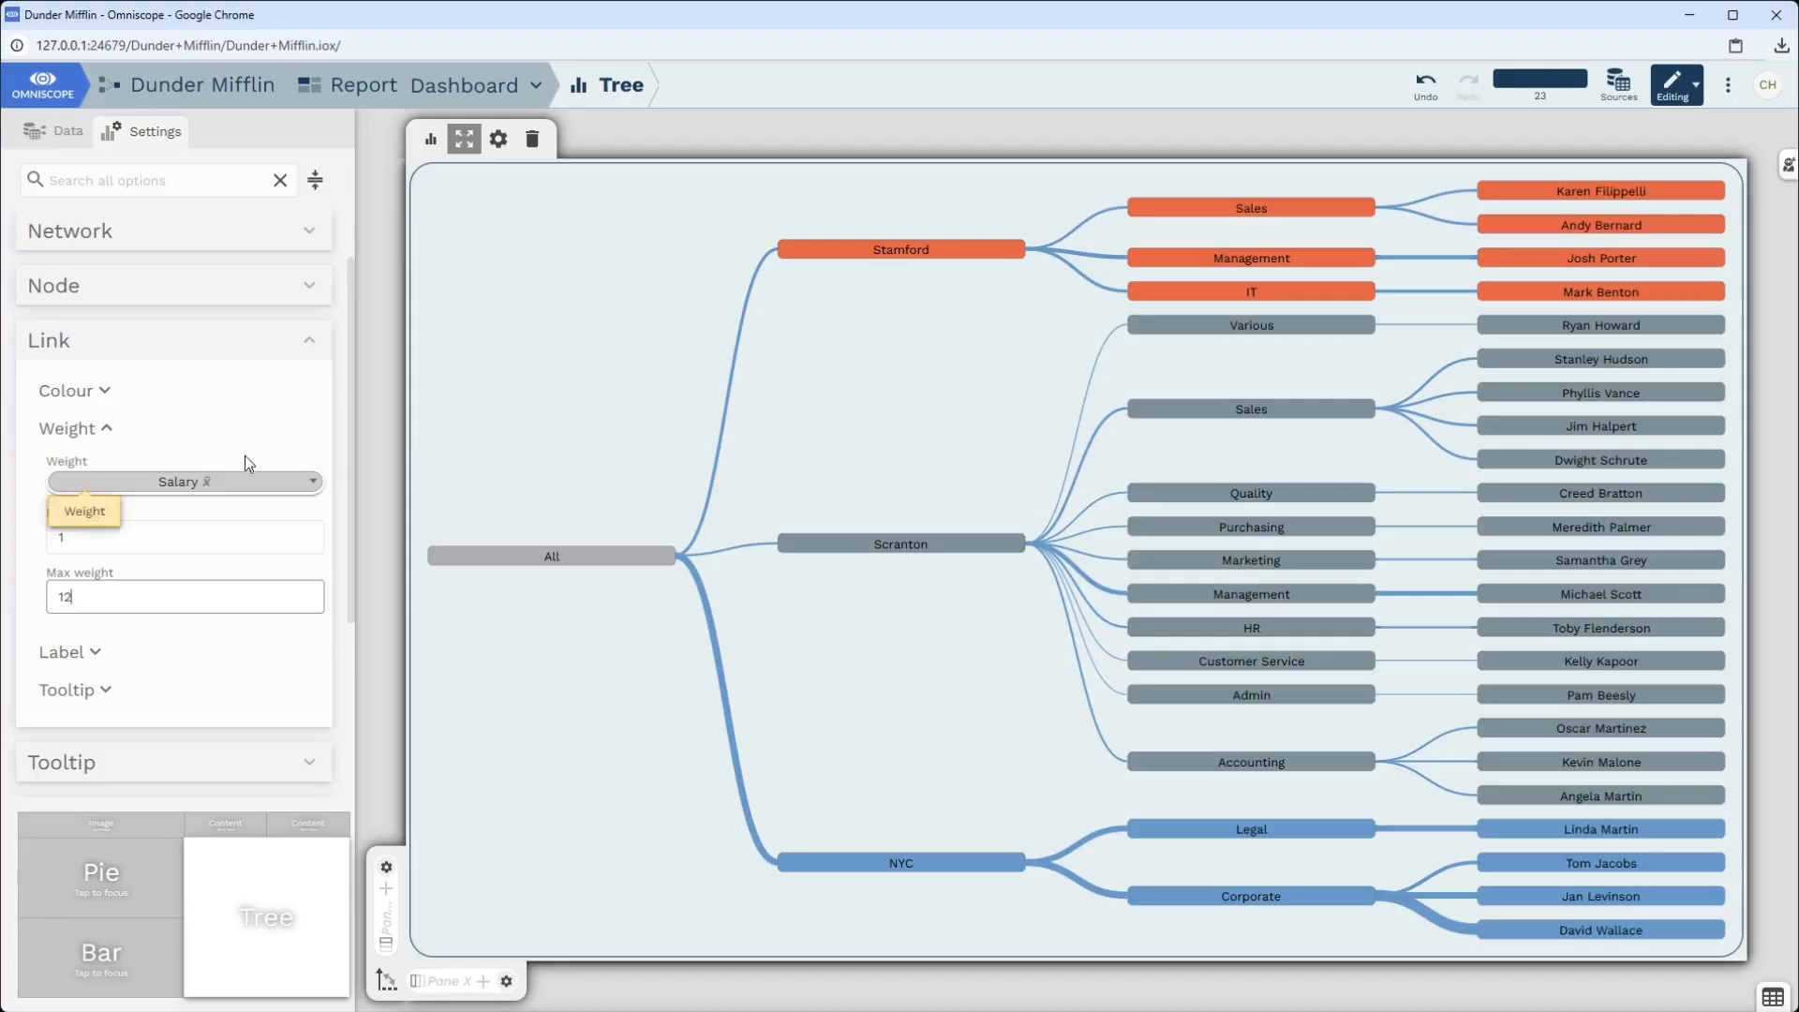
Change the tree's node shape from boxes to circles and adjust the node label settings.
{"action": "left_click", "coordinate": [51, 343]}
{"action": "left_click", "coordinate": [54, 349]}
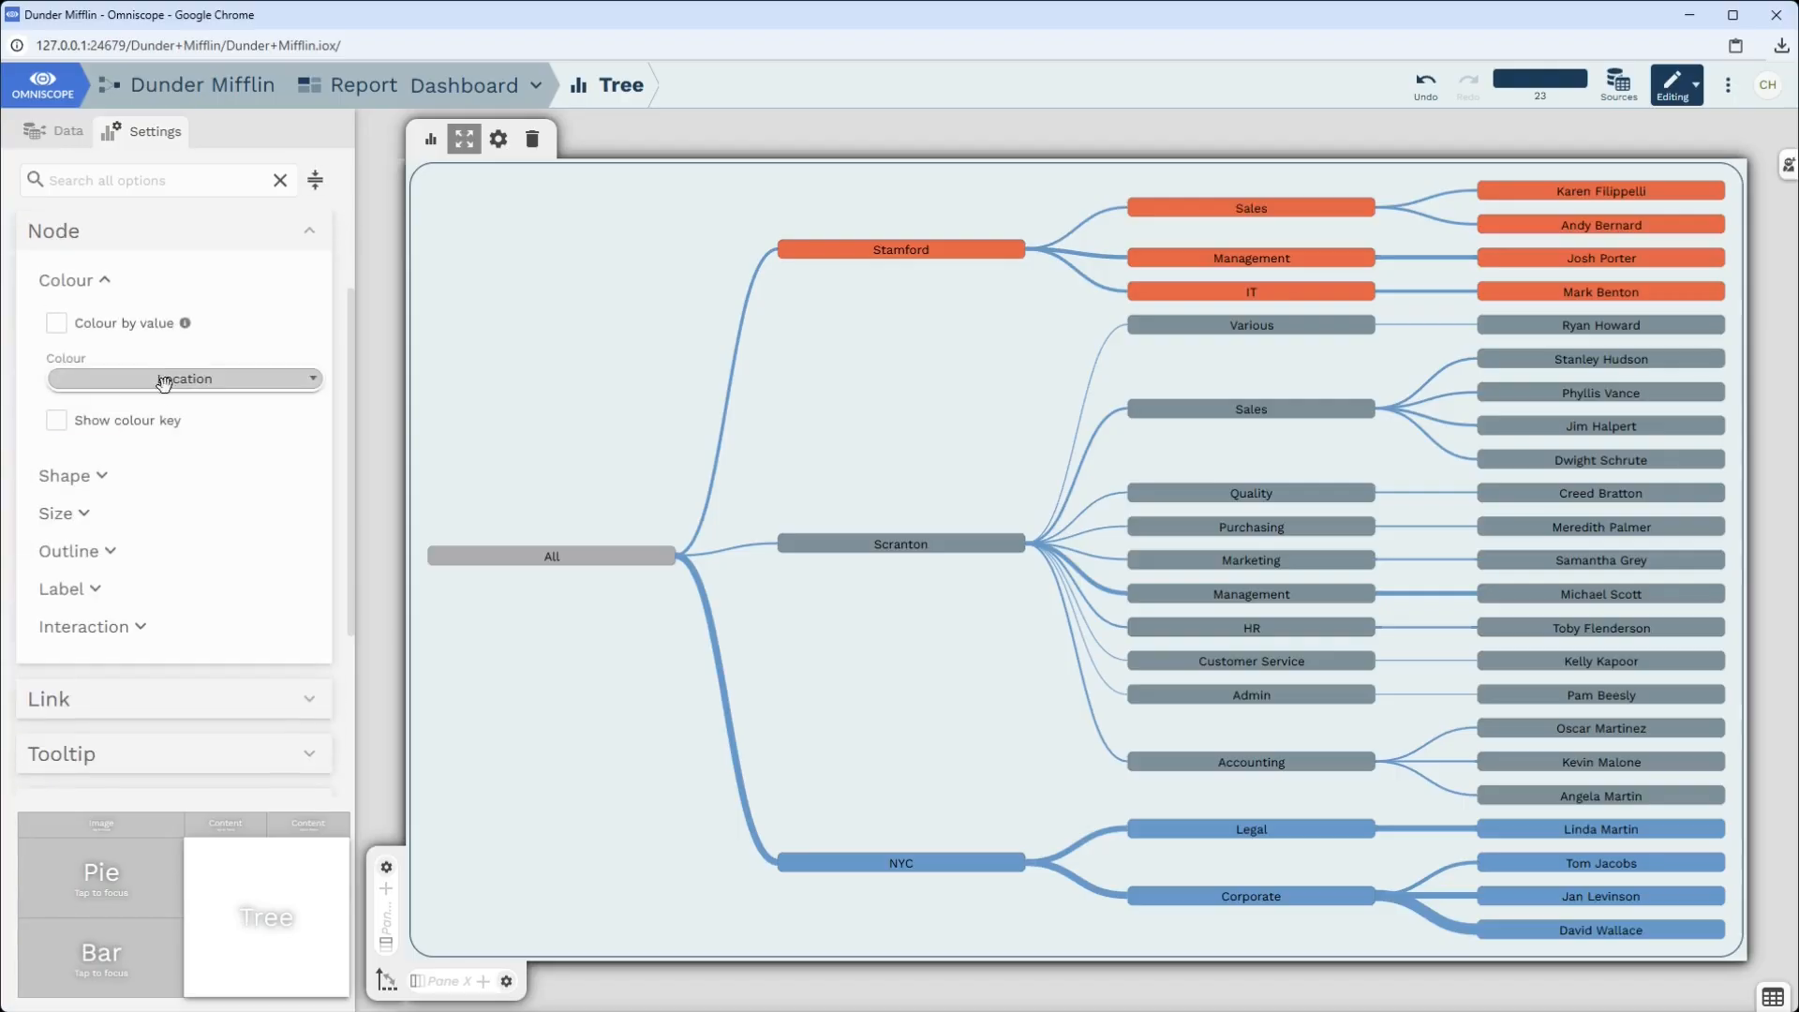
{"action": "left_click", "coordinate": [80, 487]}
{"action": "left_click", "coordinate": [145, 490]}
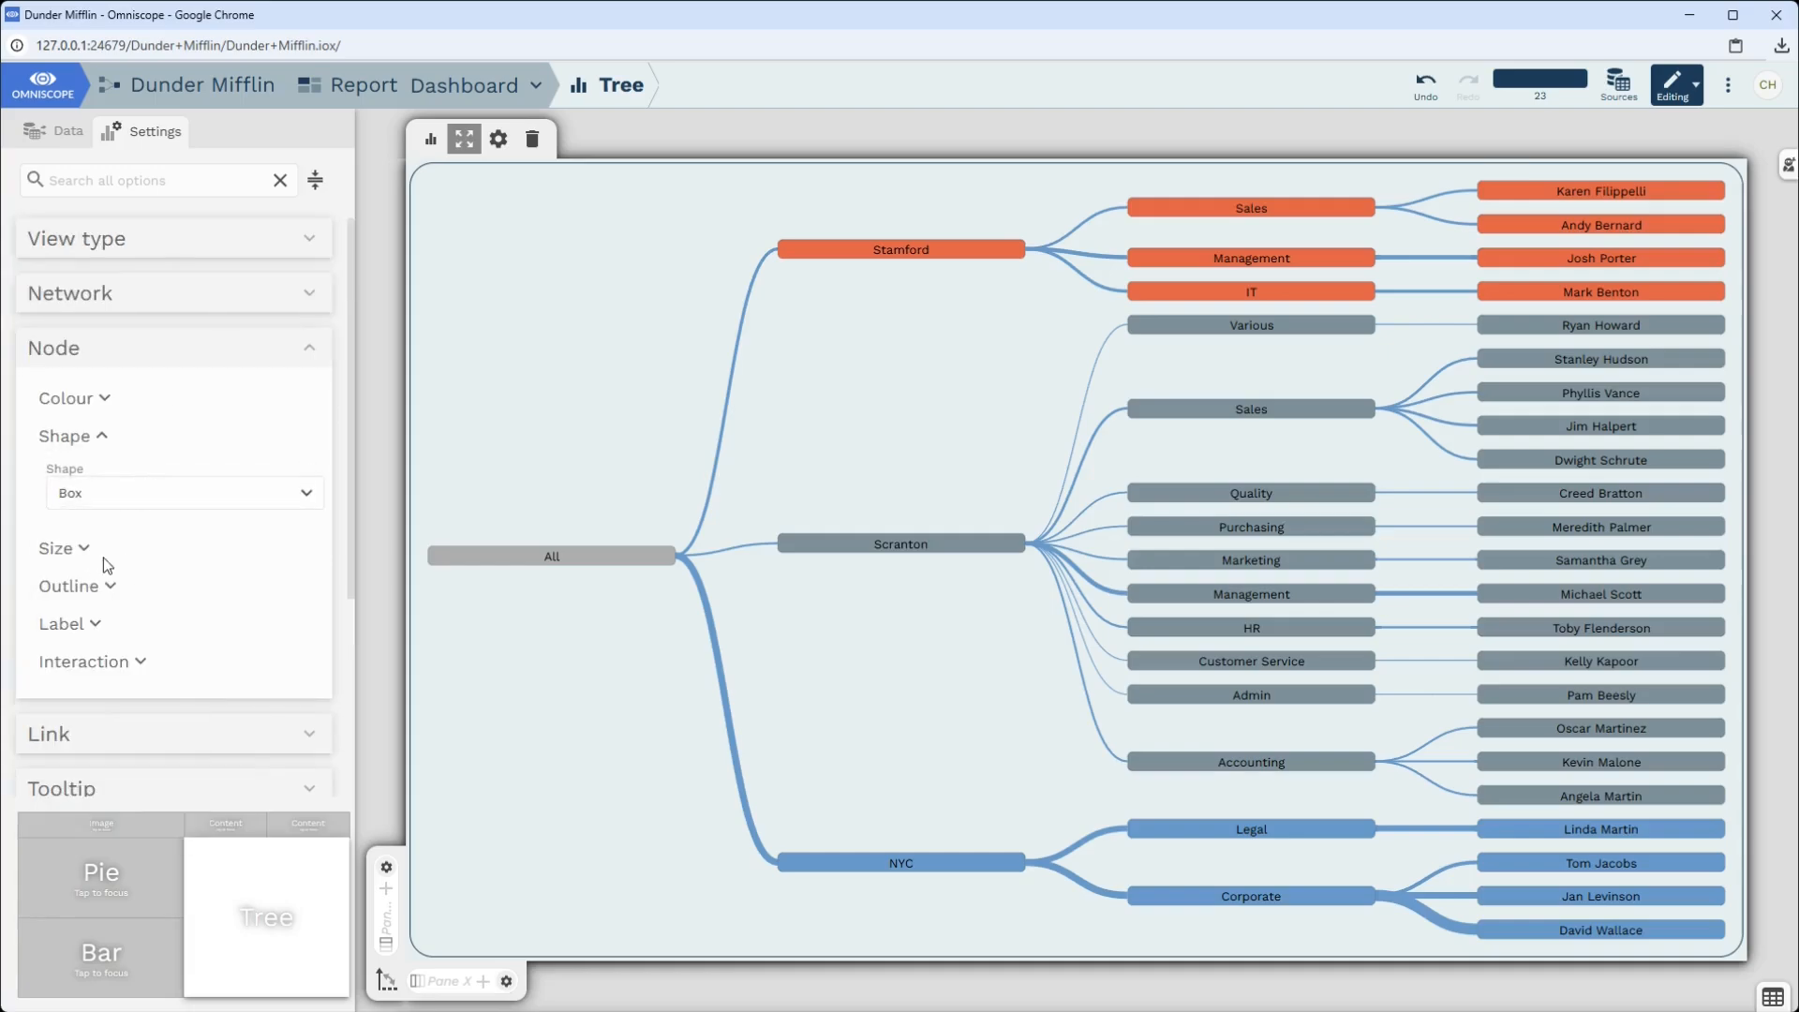
{"action": "left_click", "coordinate": [113, 555]}
{"action": "left_click", "coordinate": [75, 623]}
{"action": "left_click", "coordinate": [141, 651]}
{"action": "left_click", "coordinate": [108, 620]}
{"action": "scroll", "coordinate": [225, 695], "scroll_direction": "down", "scroll_amount": 2}
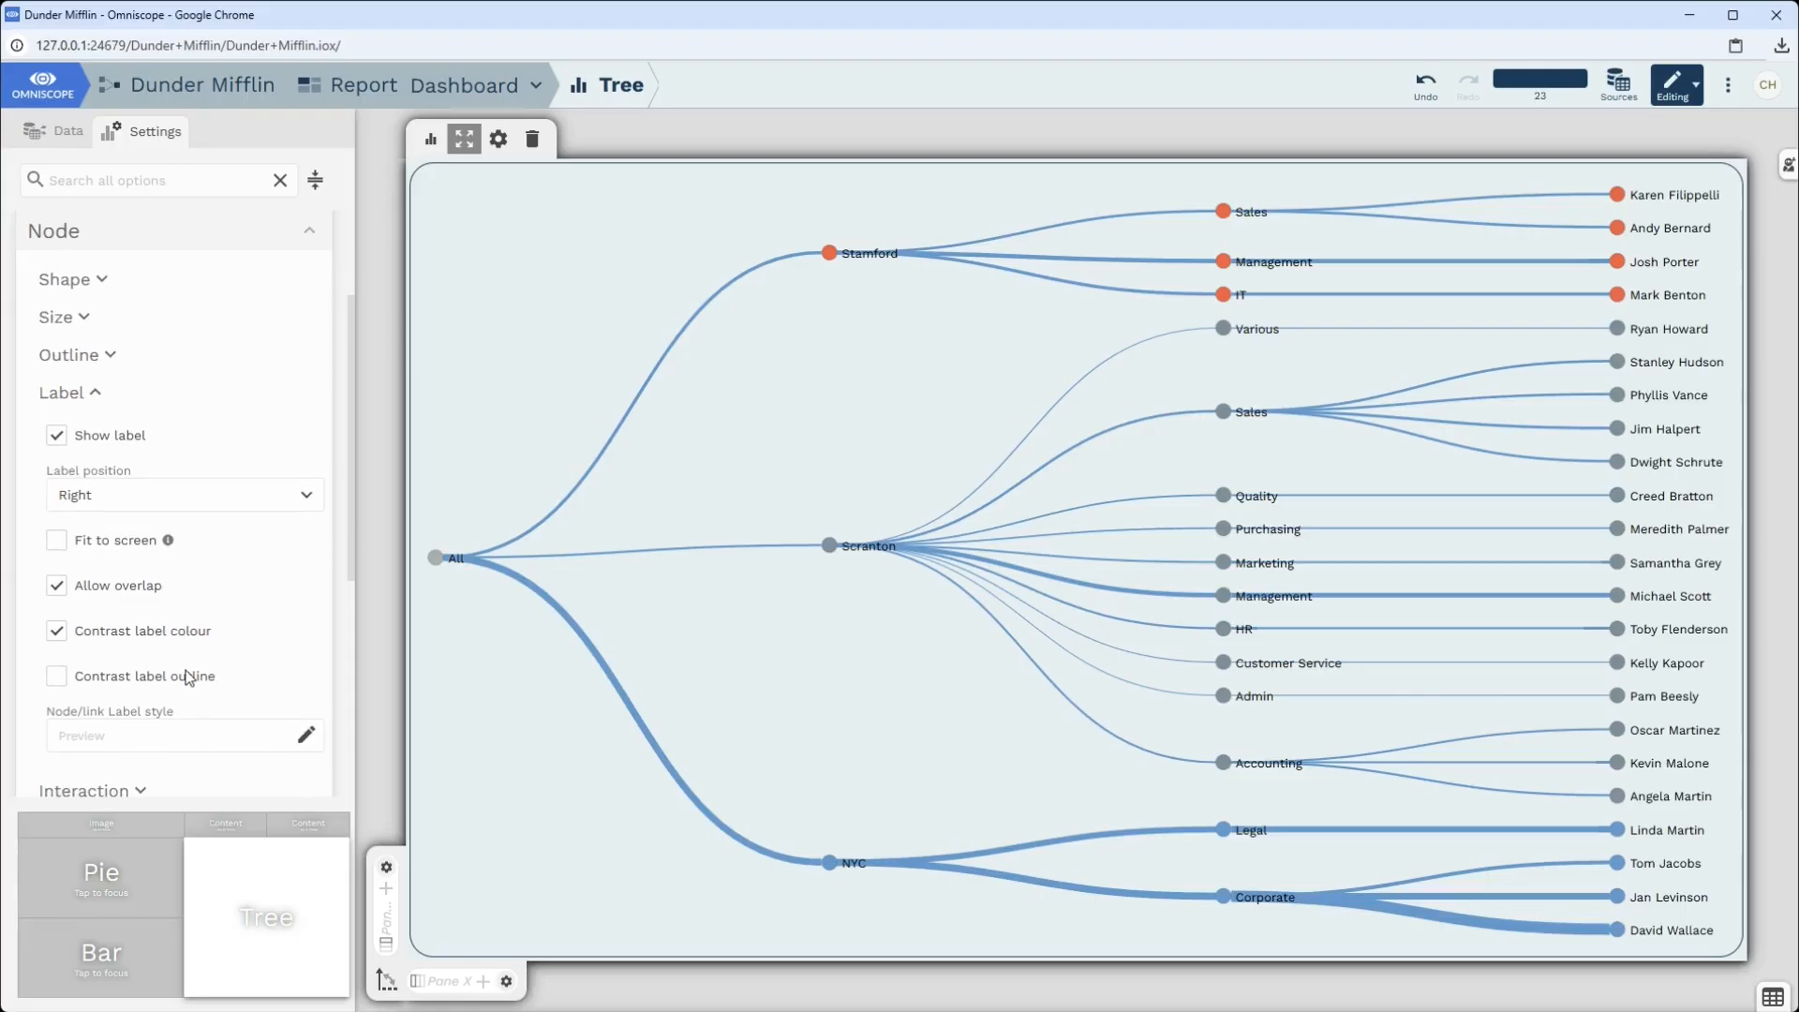
{"action": "left_click", "coordinate": [194, 635]}
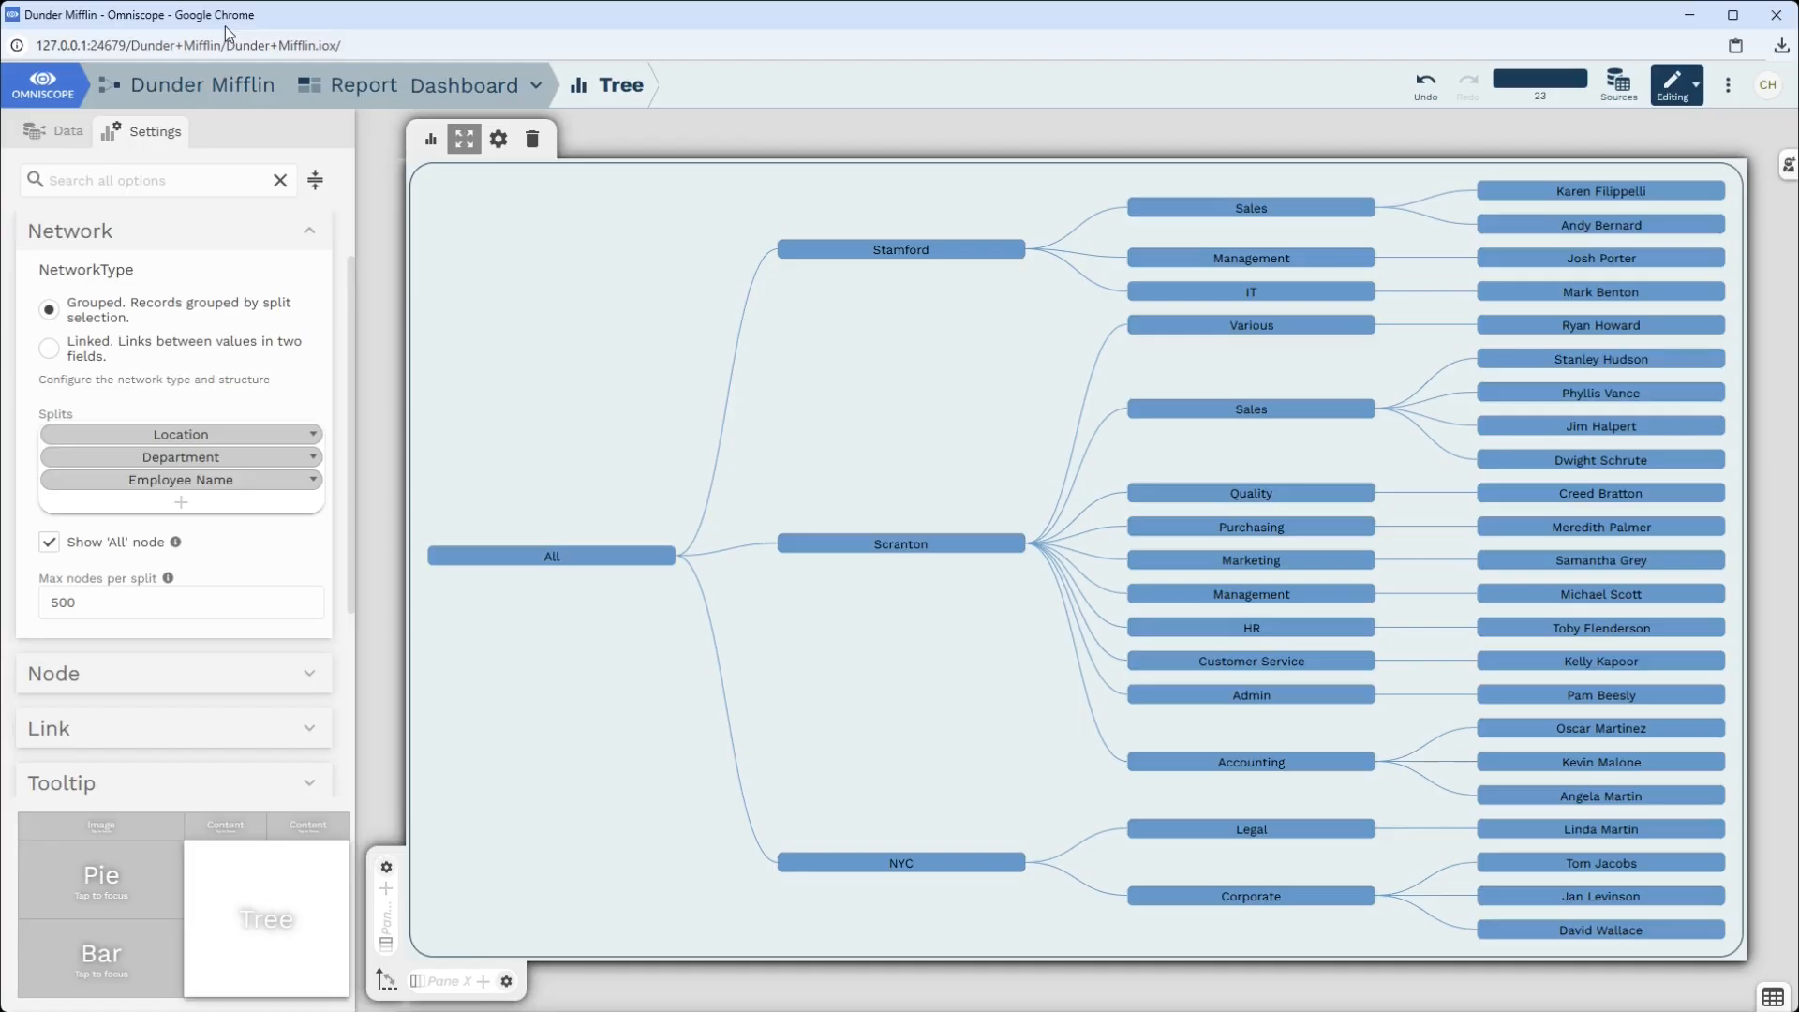
Switch the network type to Linked, with links between values in two fields, and colour the nodes by Salary.
{"action": "left_click", "coordinate": [51, 349]}
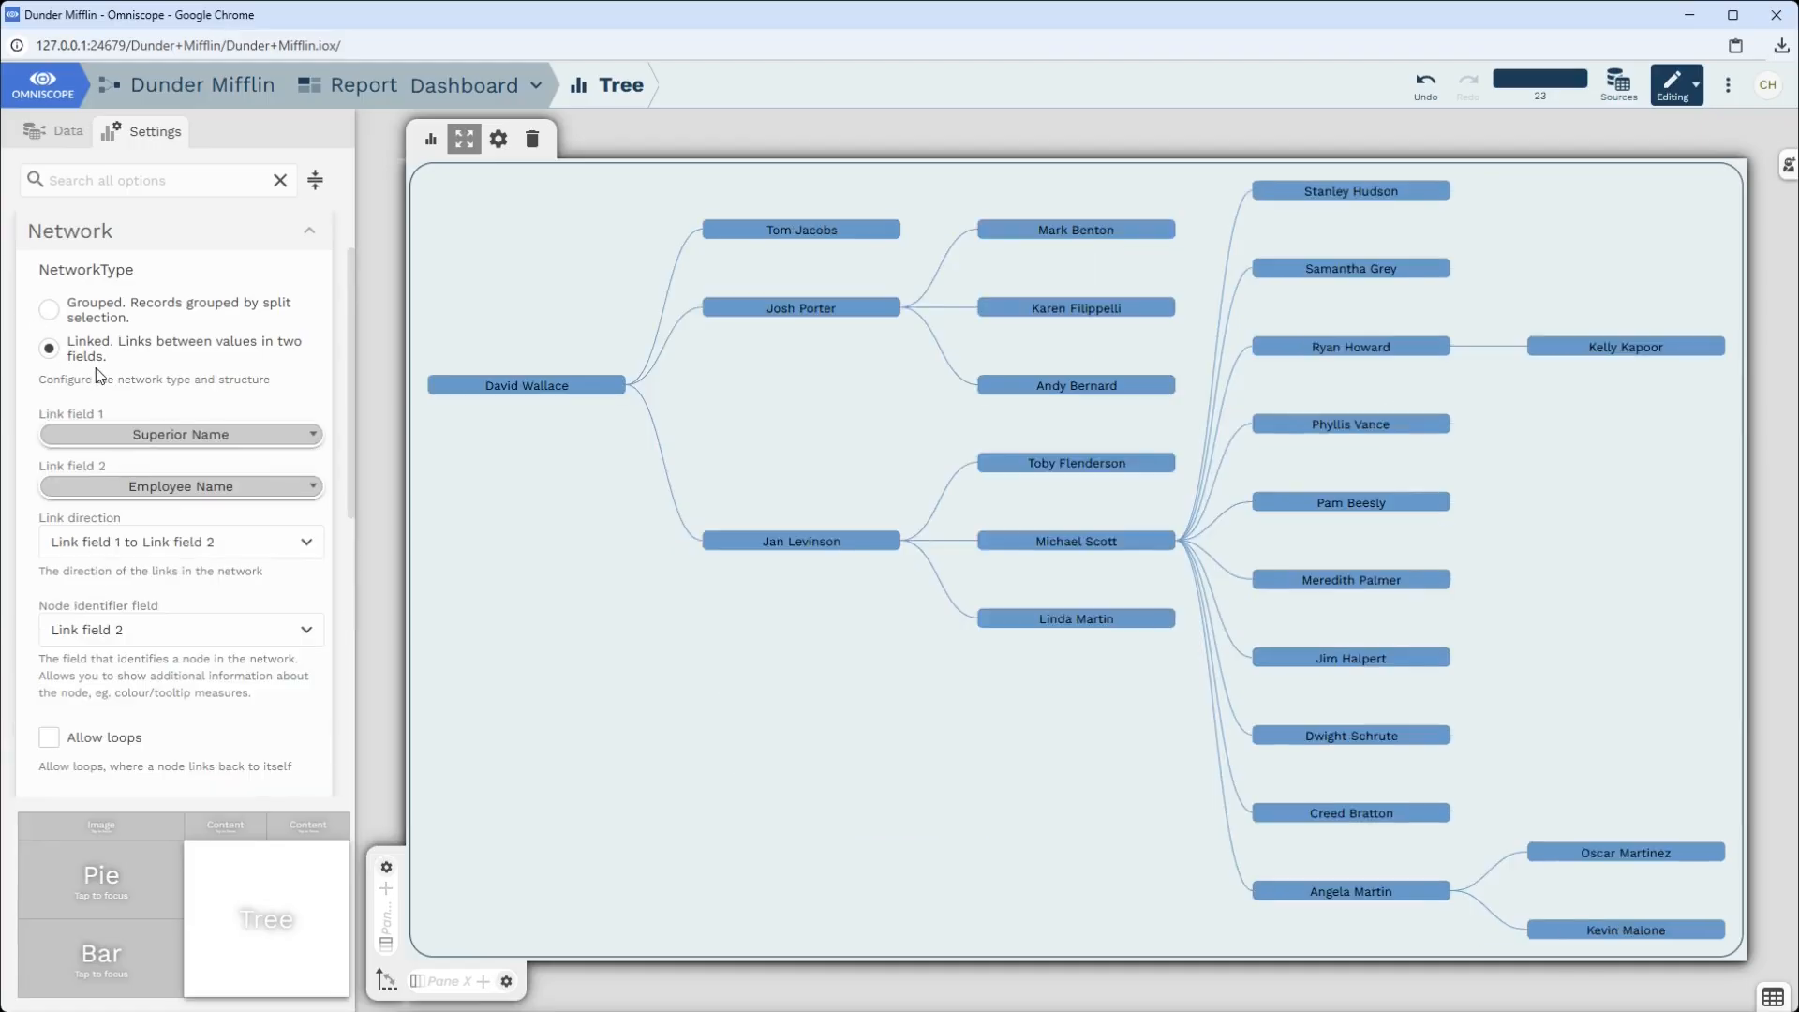
{"action": "scroll", "coordinate": [108, 488], "scroll_direction": "down", "scroll_amount": 3}
{"action": "left_click", "coordinate": [51, 695]}
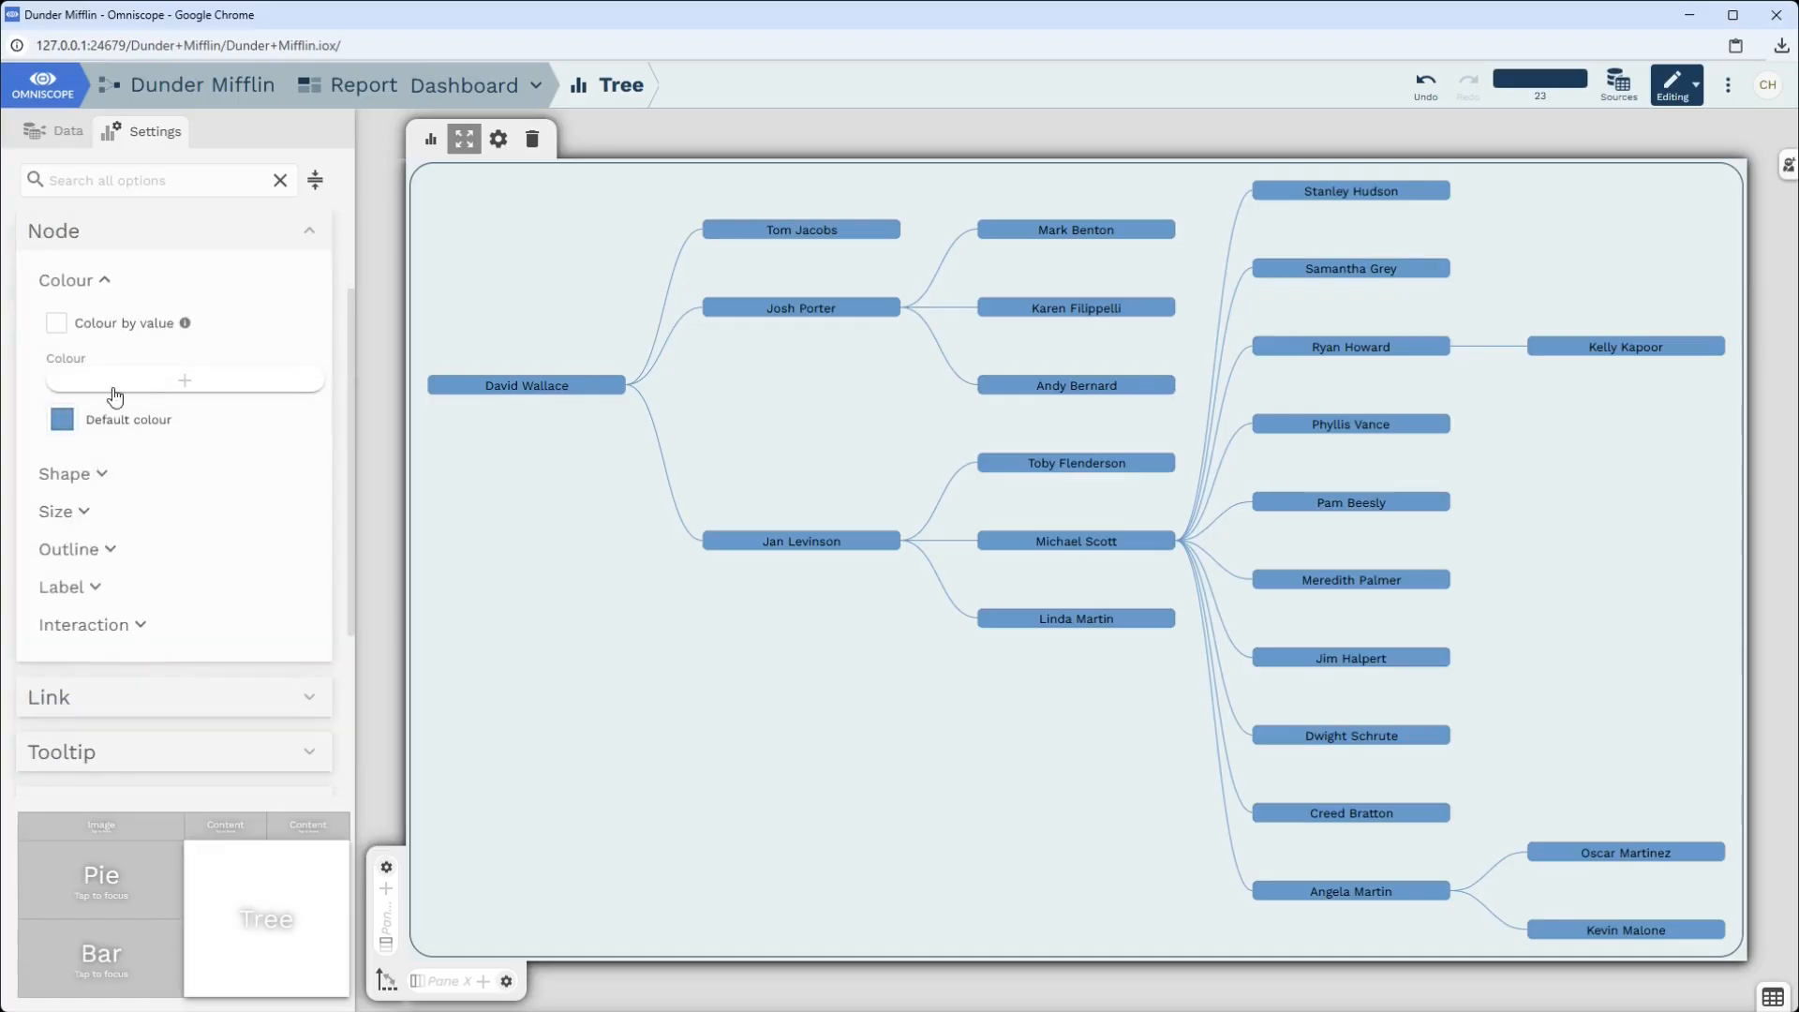
{"action": "left_click", "coordinate": [131, 383]}
{"action": "left_click", "coordinate": [126, 642]}
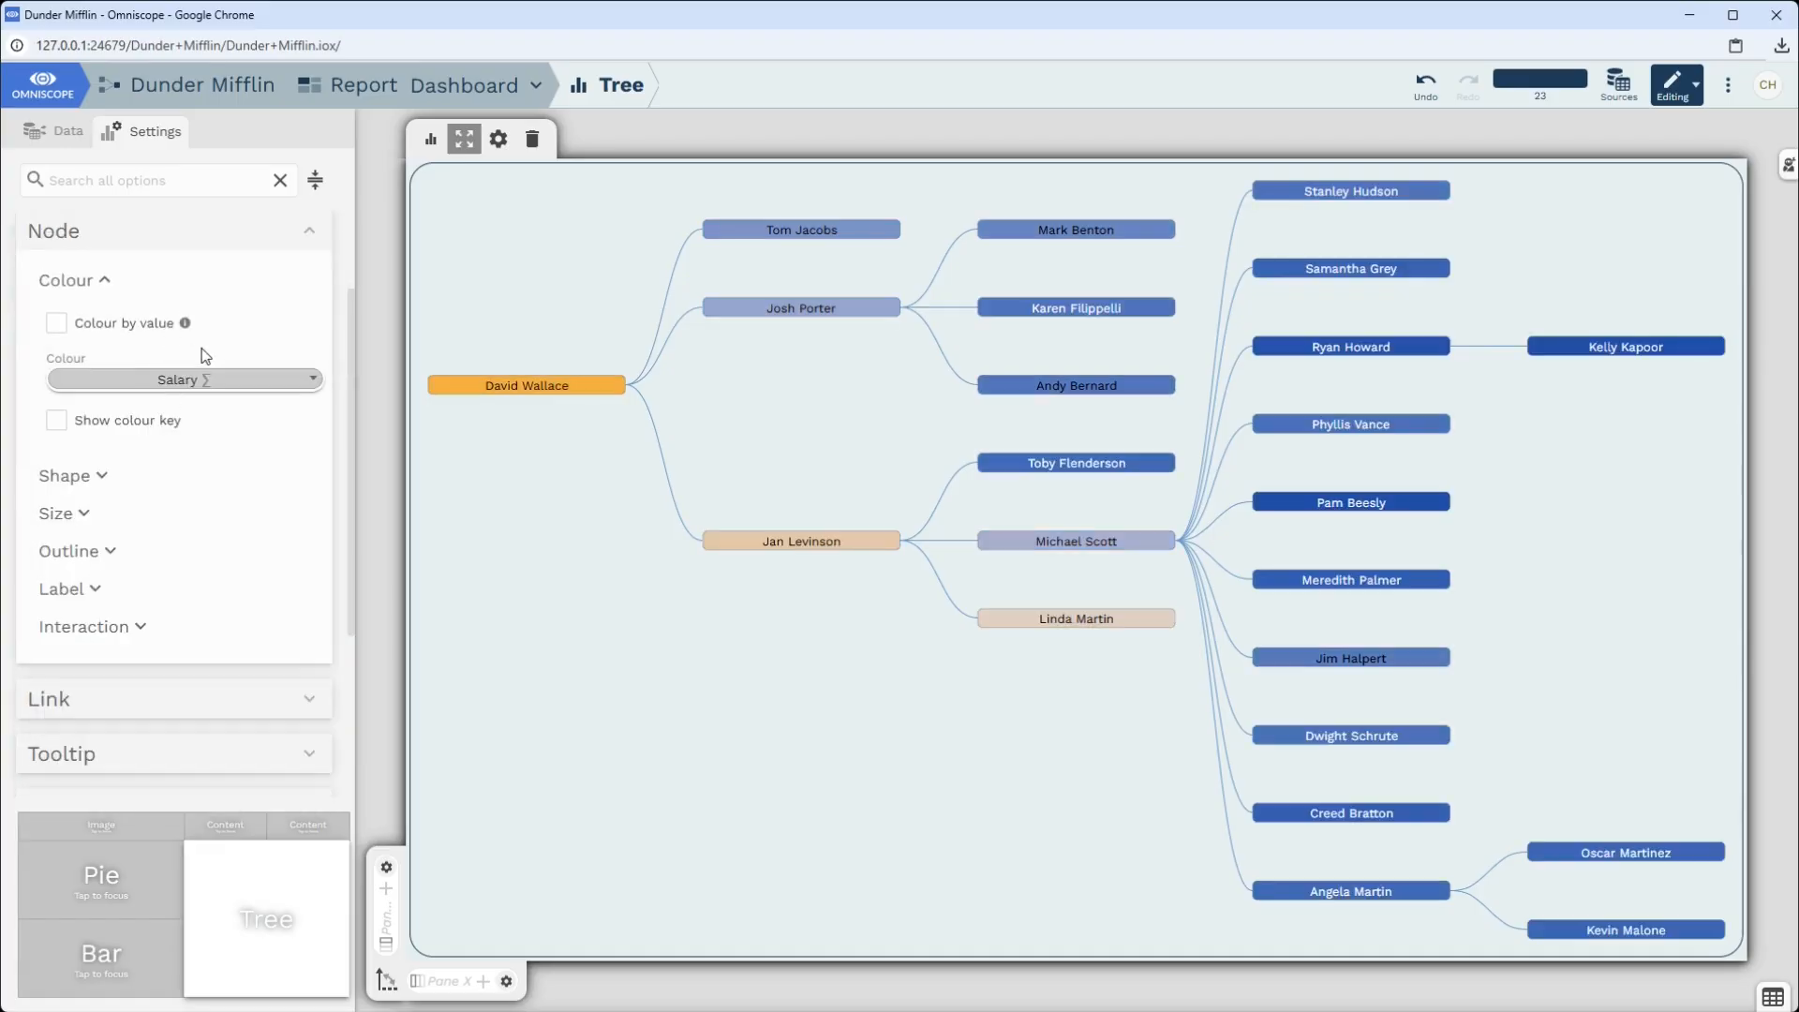
Review the linked network's field settings and tooltip measures, and check the tooltip of a manager's node in the tree.
{"action": "scroll", "coordinate": [118, 347], "scroll_direction": "up", "scroll_amount": 2}
{"action": "left_click", "coordinate": [126, 294]}
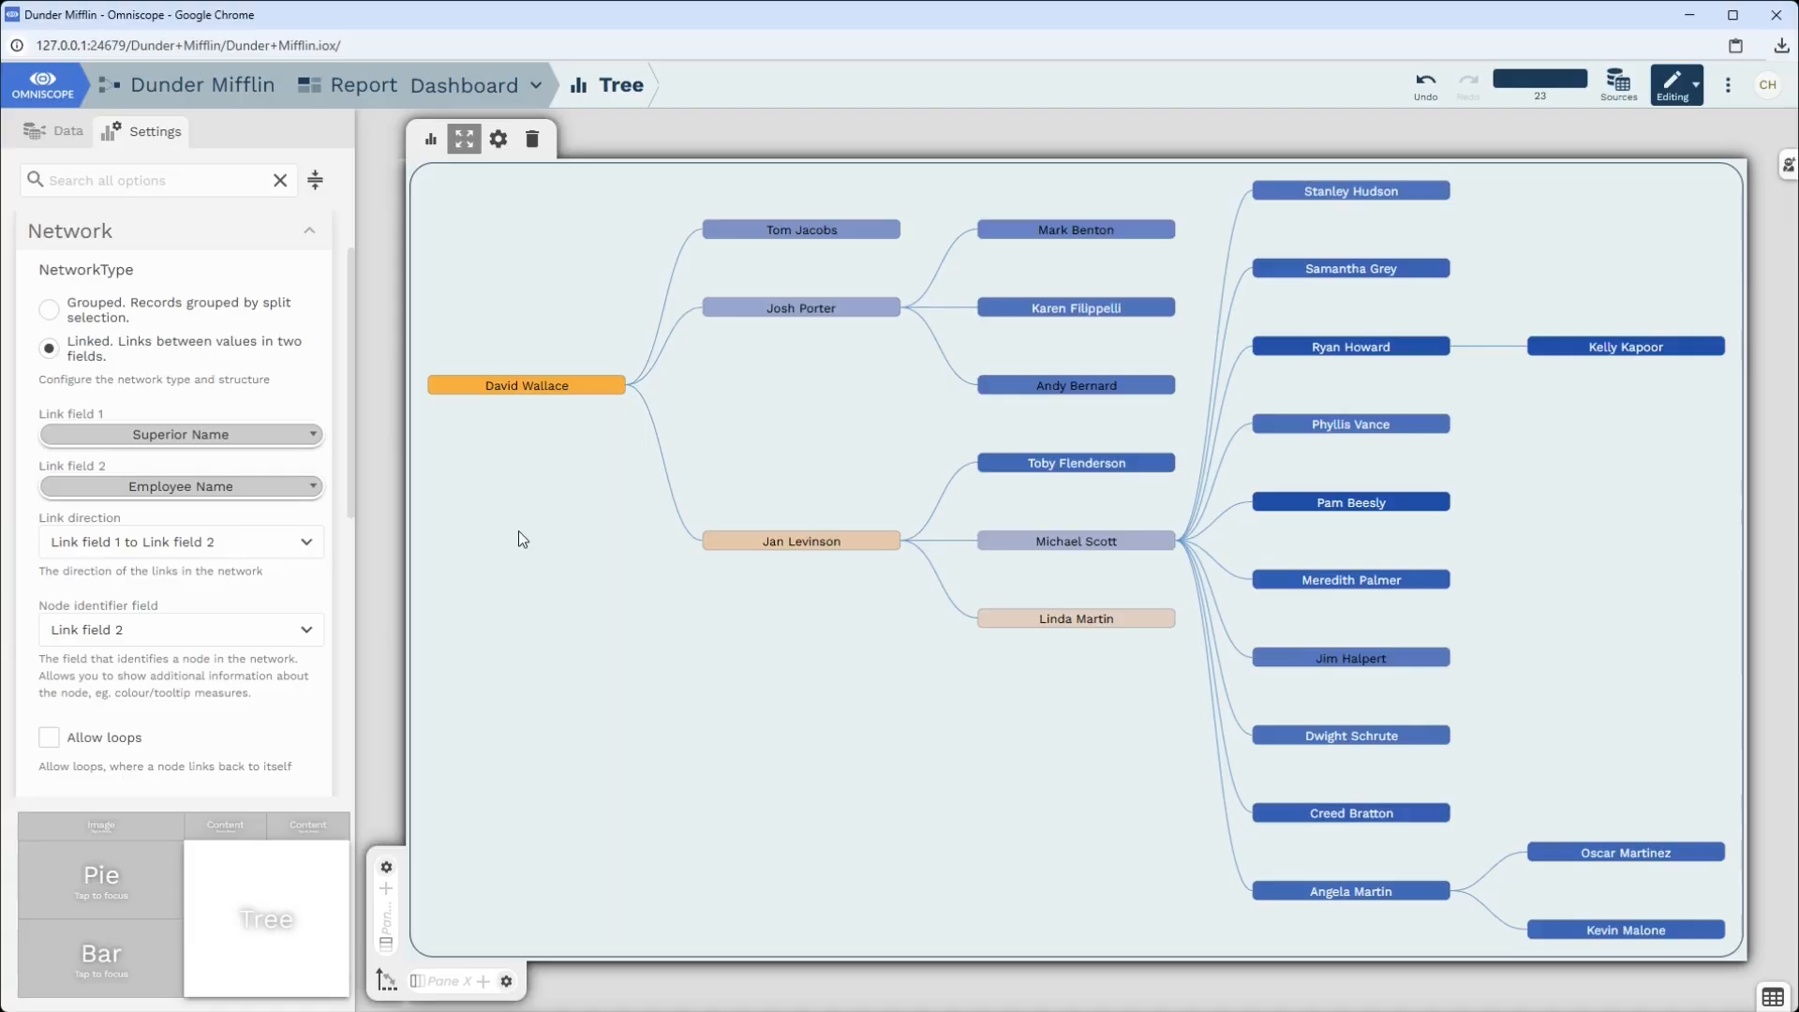
{"action": "scroll", "coordinate": [164, 506], "scroll_direction": "down", "scroll_amount": 5}
{"action": "left_click", "coordinate": [73, 480]}
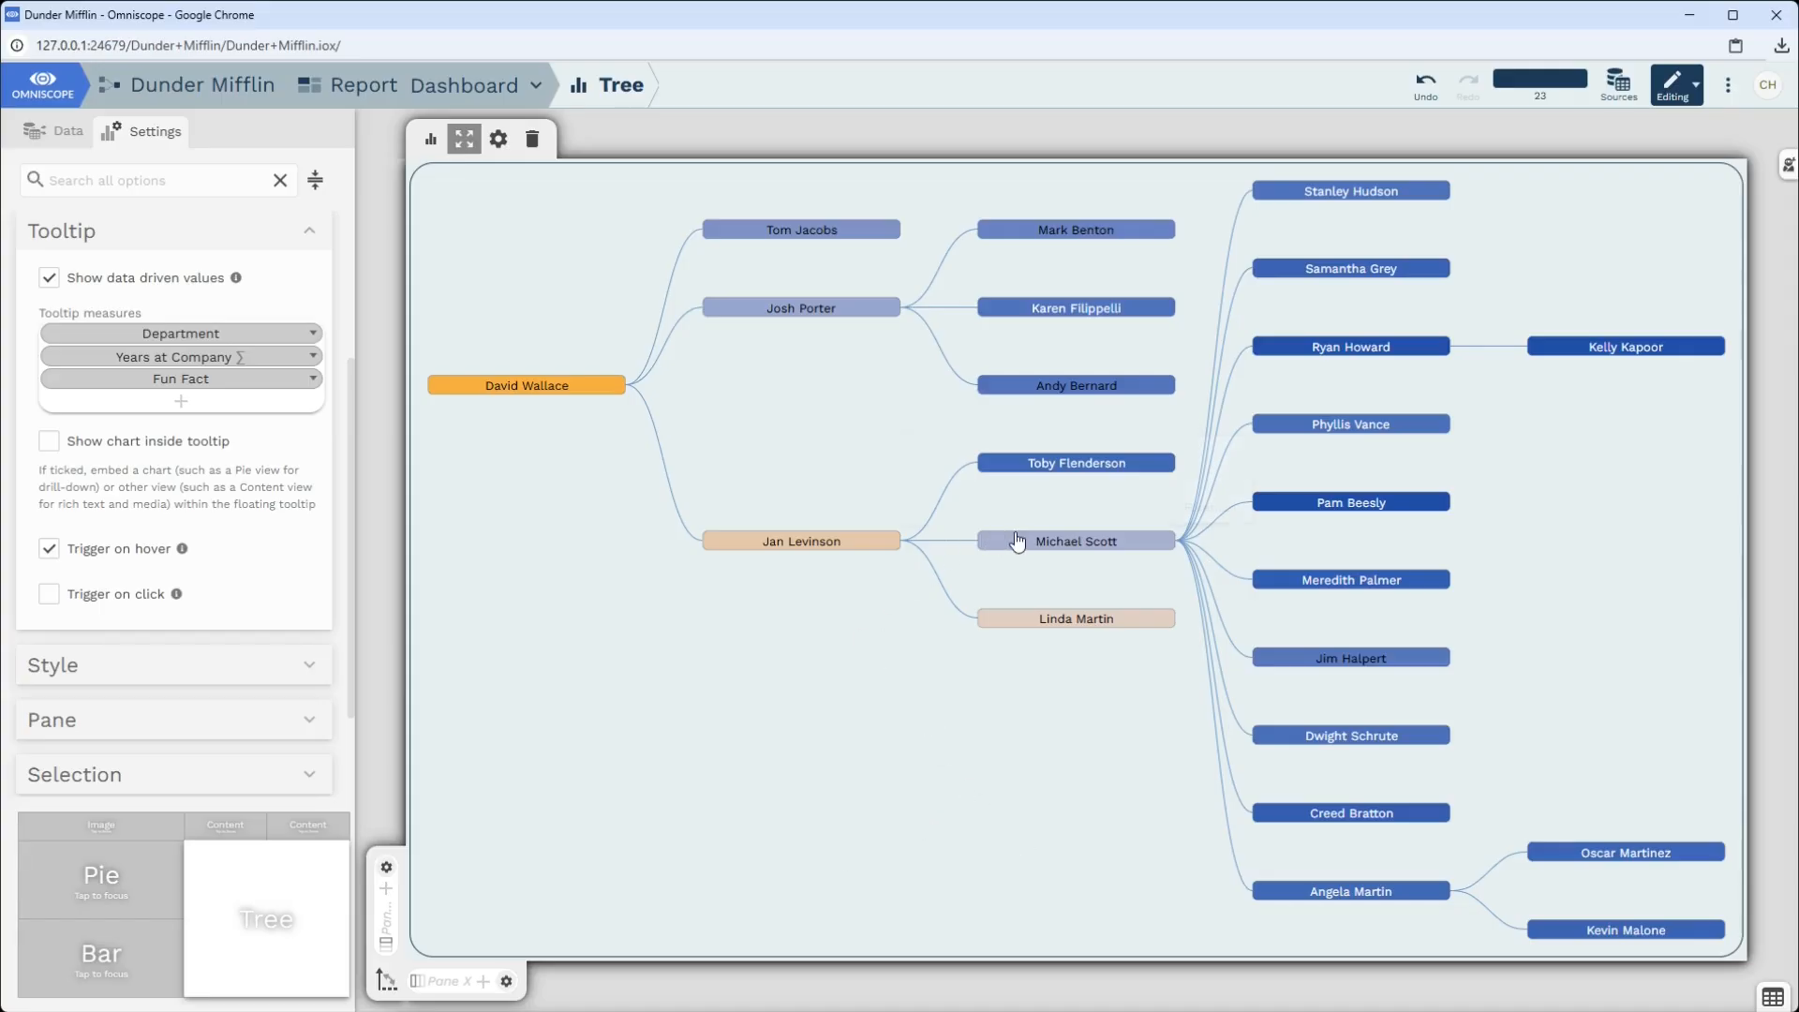
{"action": "mouse_move", "coordinate": [1018, 542]}
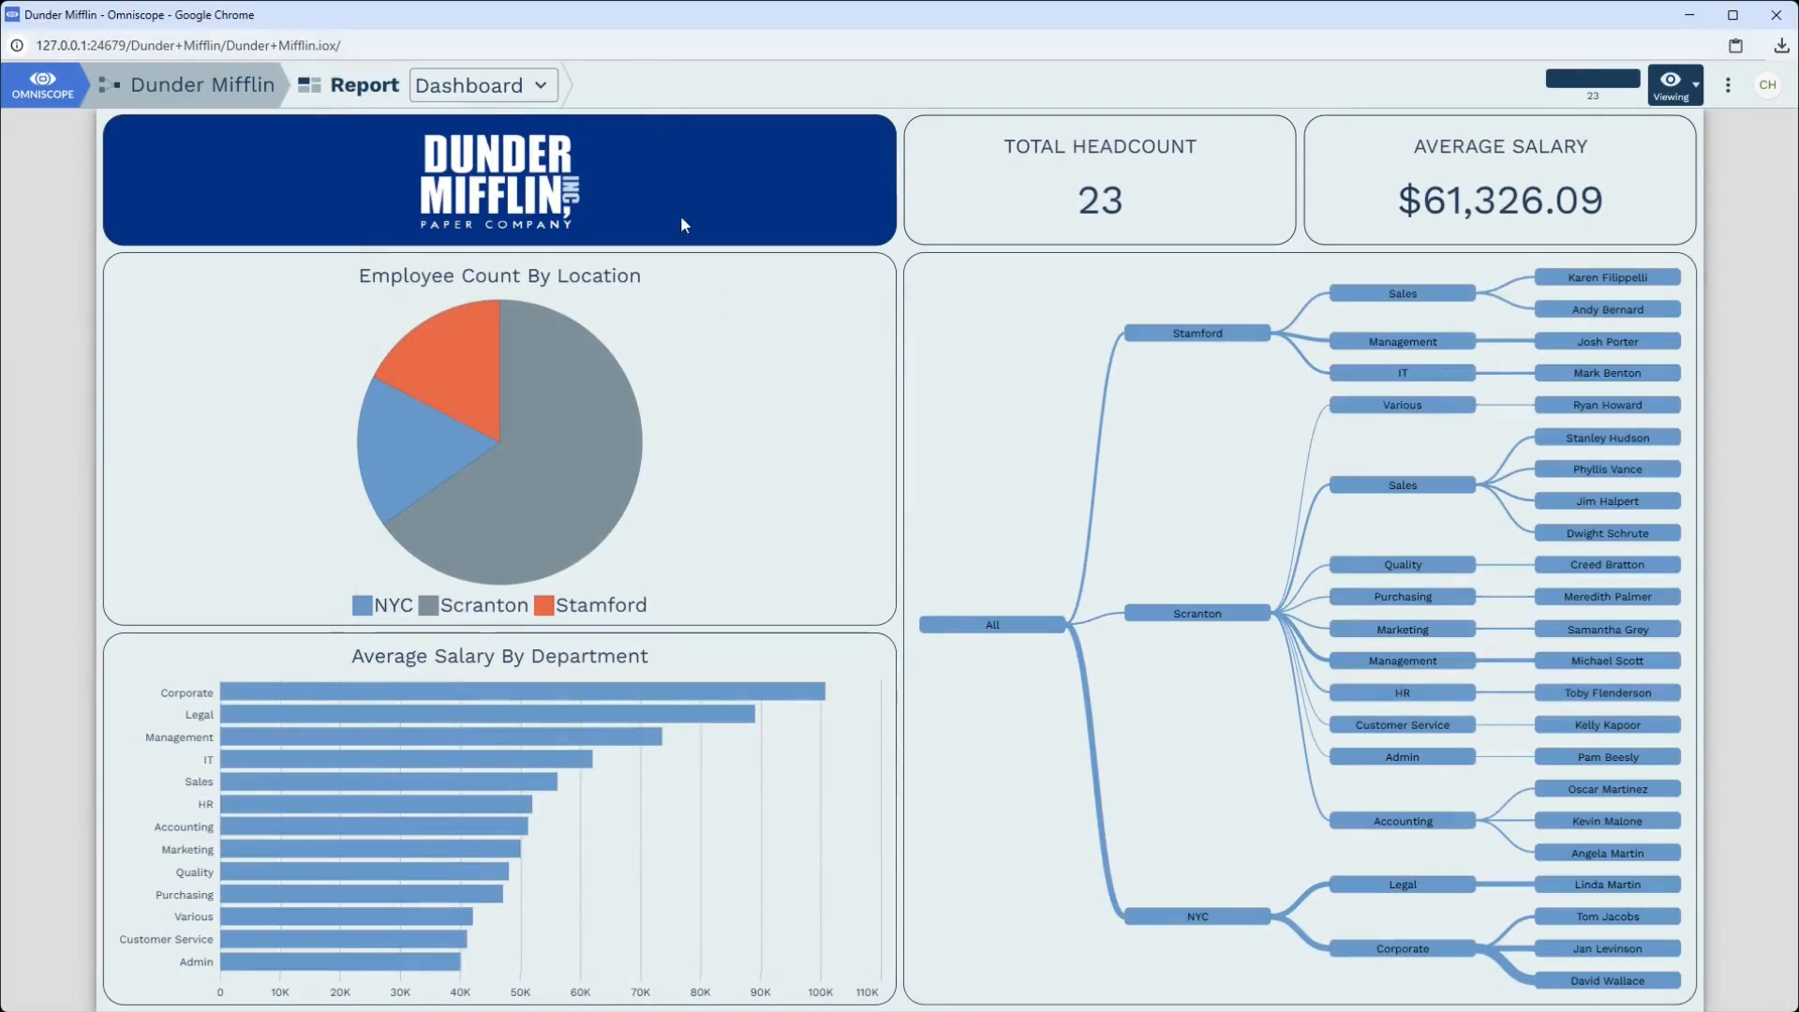
Filter the dashboard to NYC through its tree node, and clear that selection.
{"action": "left_click", "coordinate": [1206, 925]}
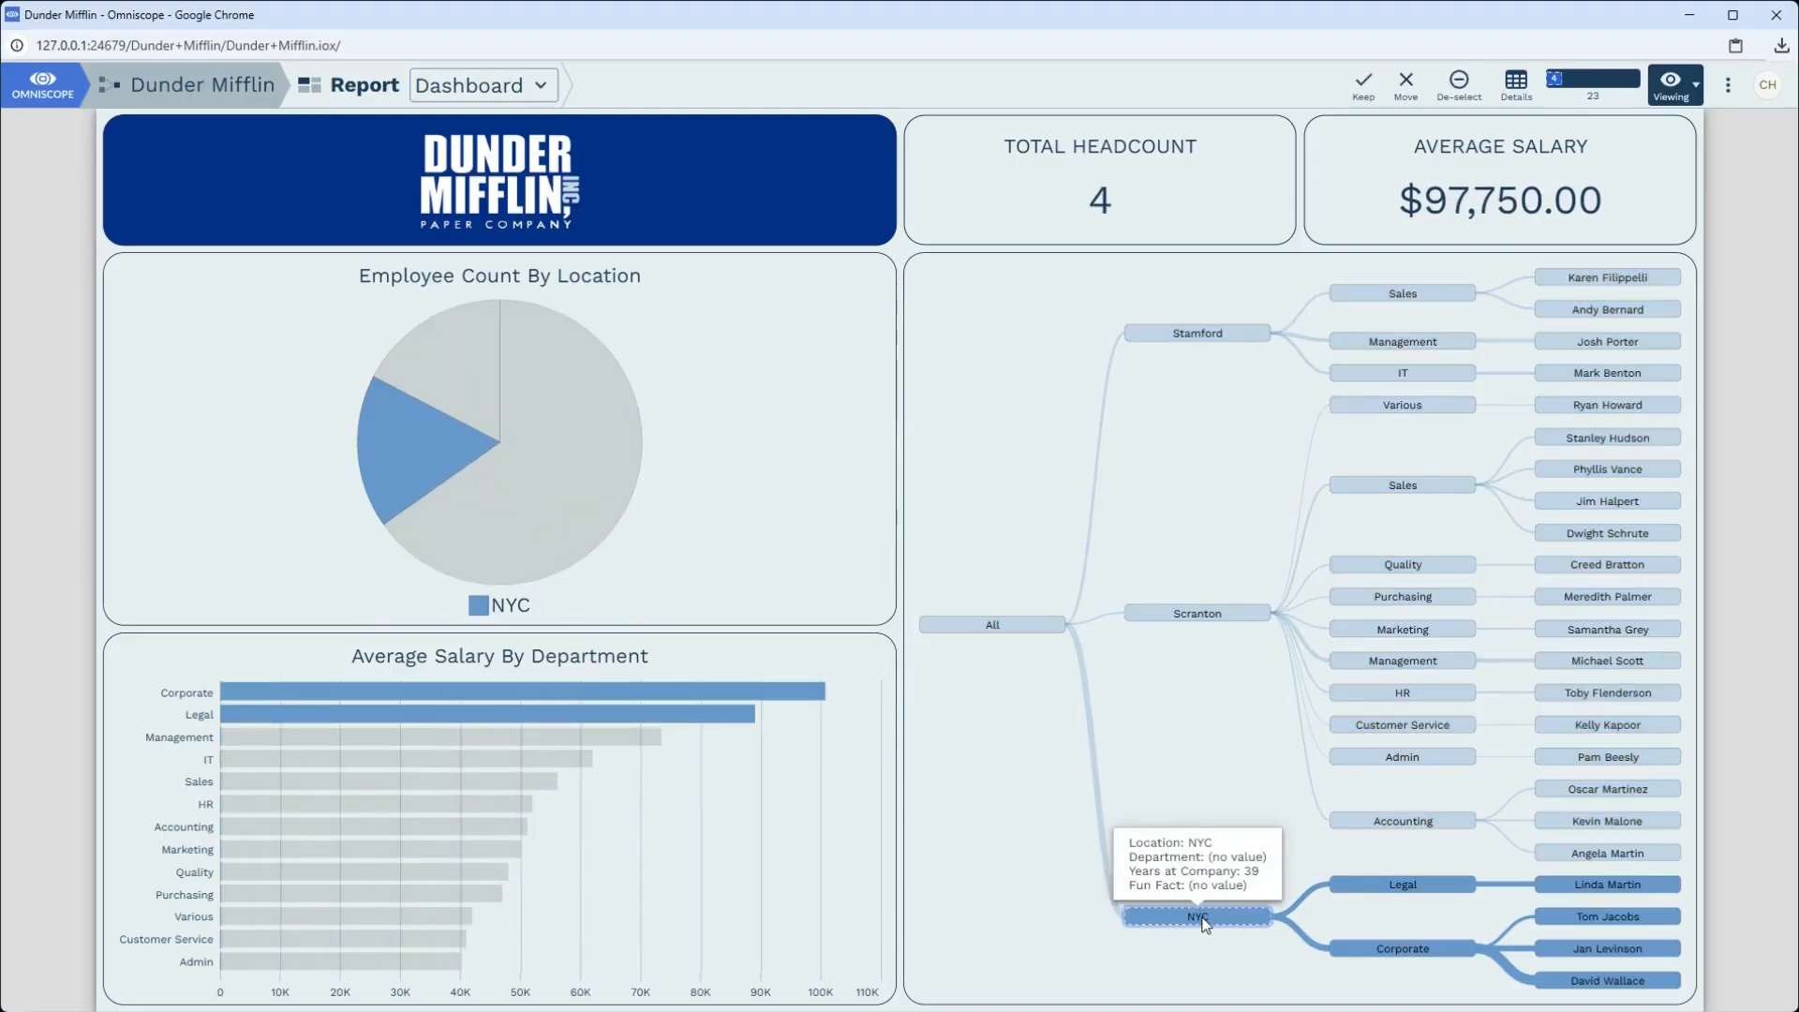
{"action": "left_click", "coordinate": [1206, 925]}
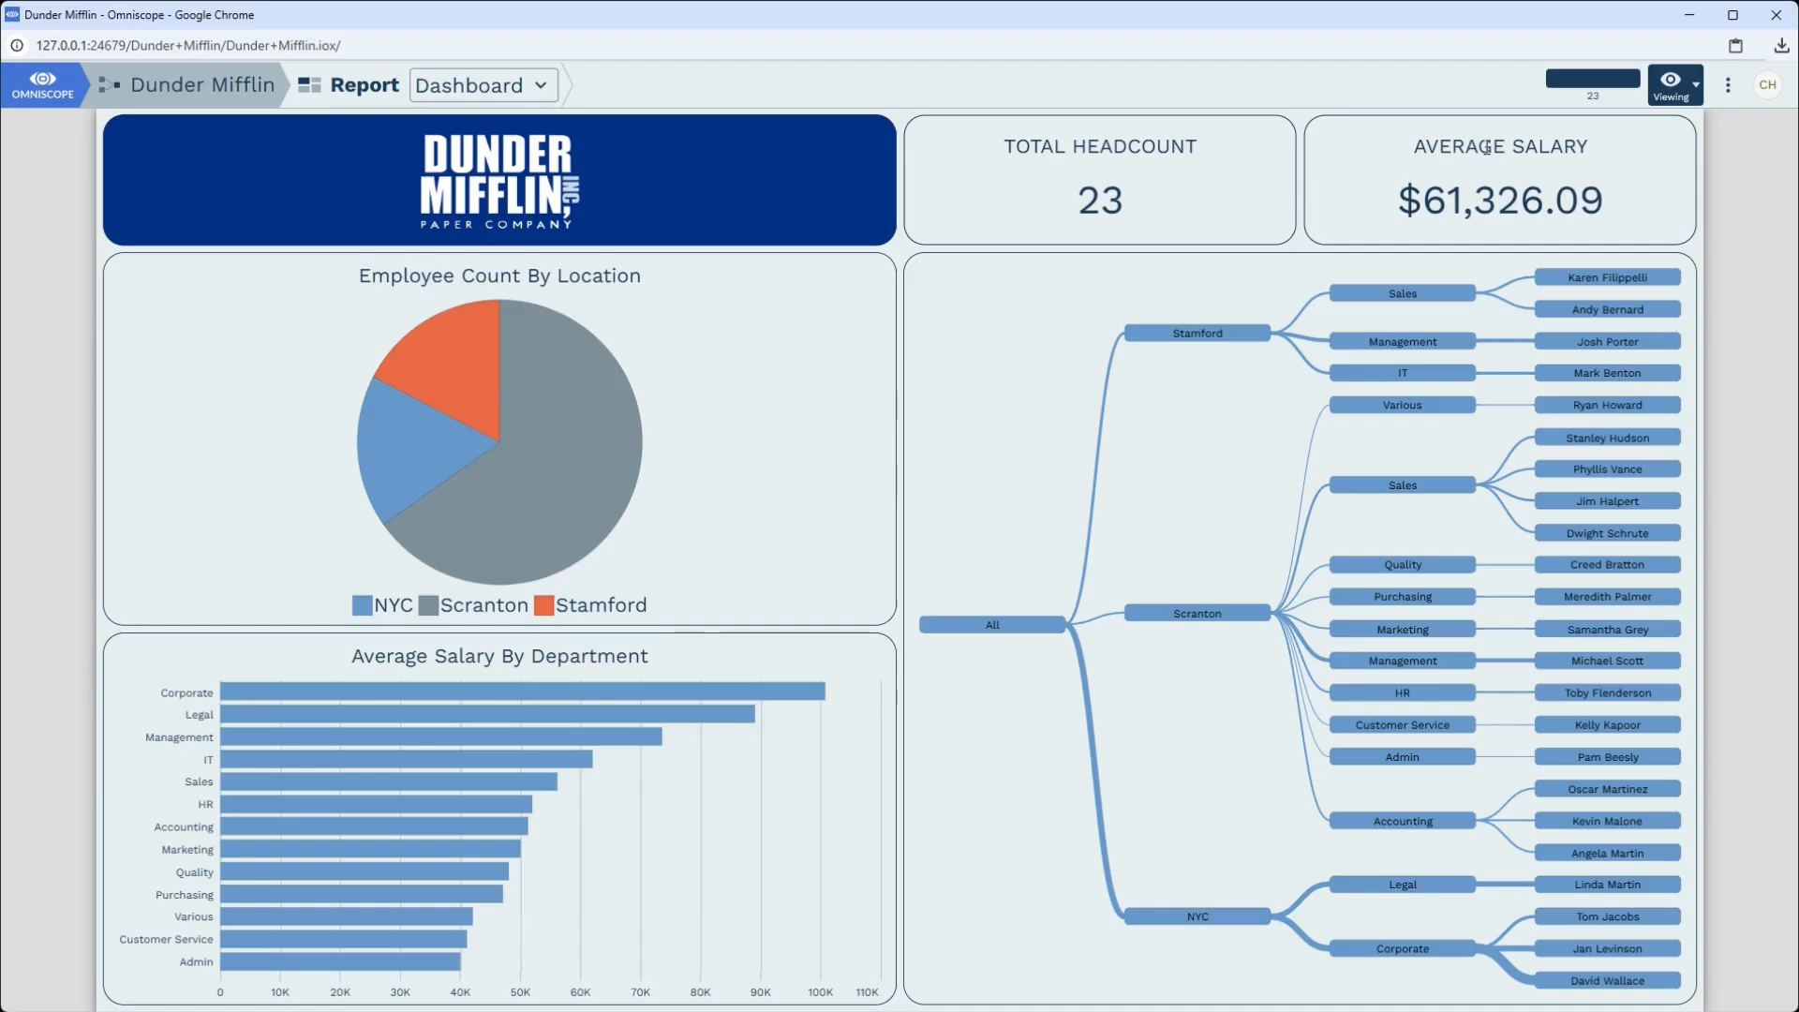
Switch the report to editing mode and enable expanding and collapsing of nodes in the tree's node interaction settings.
{"action": "left_click", "coordinate": [1674, 88]}
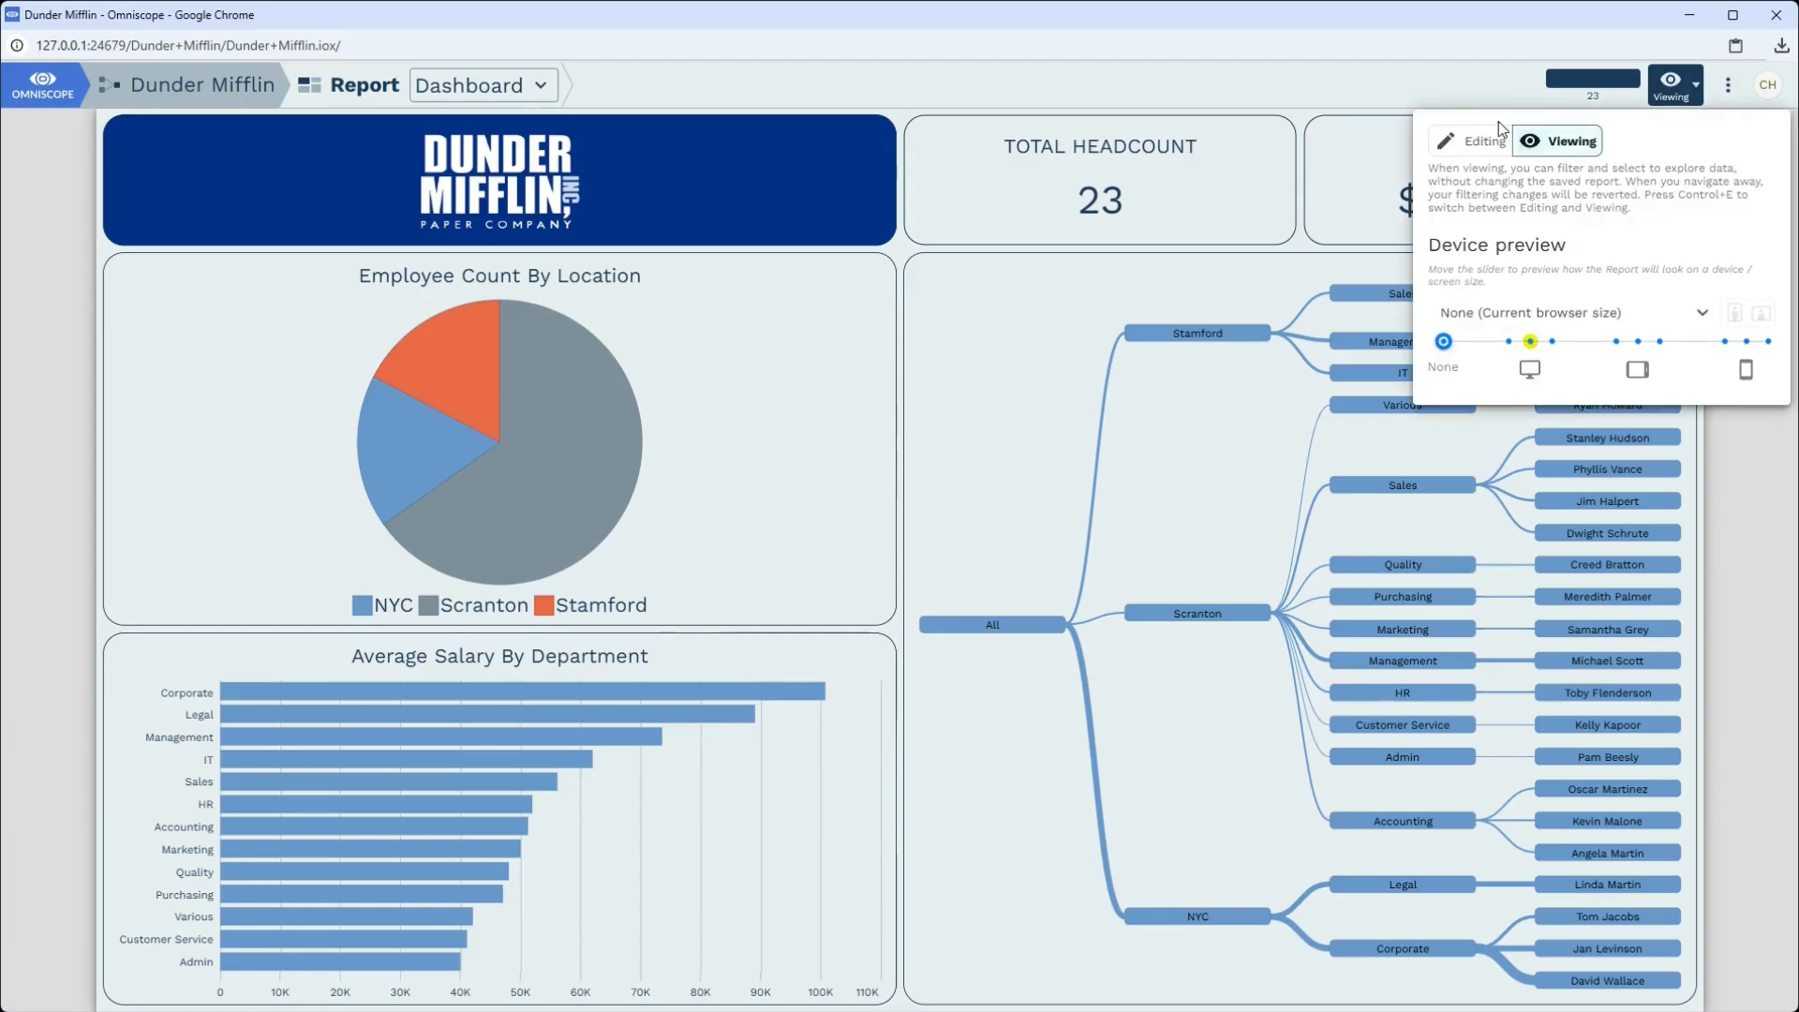
{"action": "left_click", "coordinate": [1488, 142]}
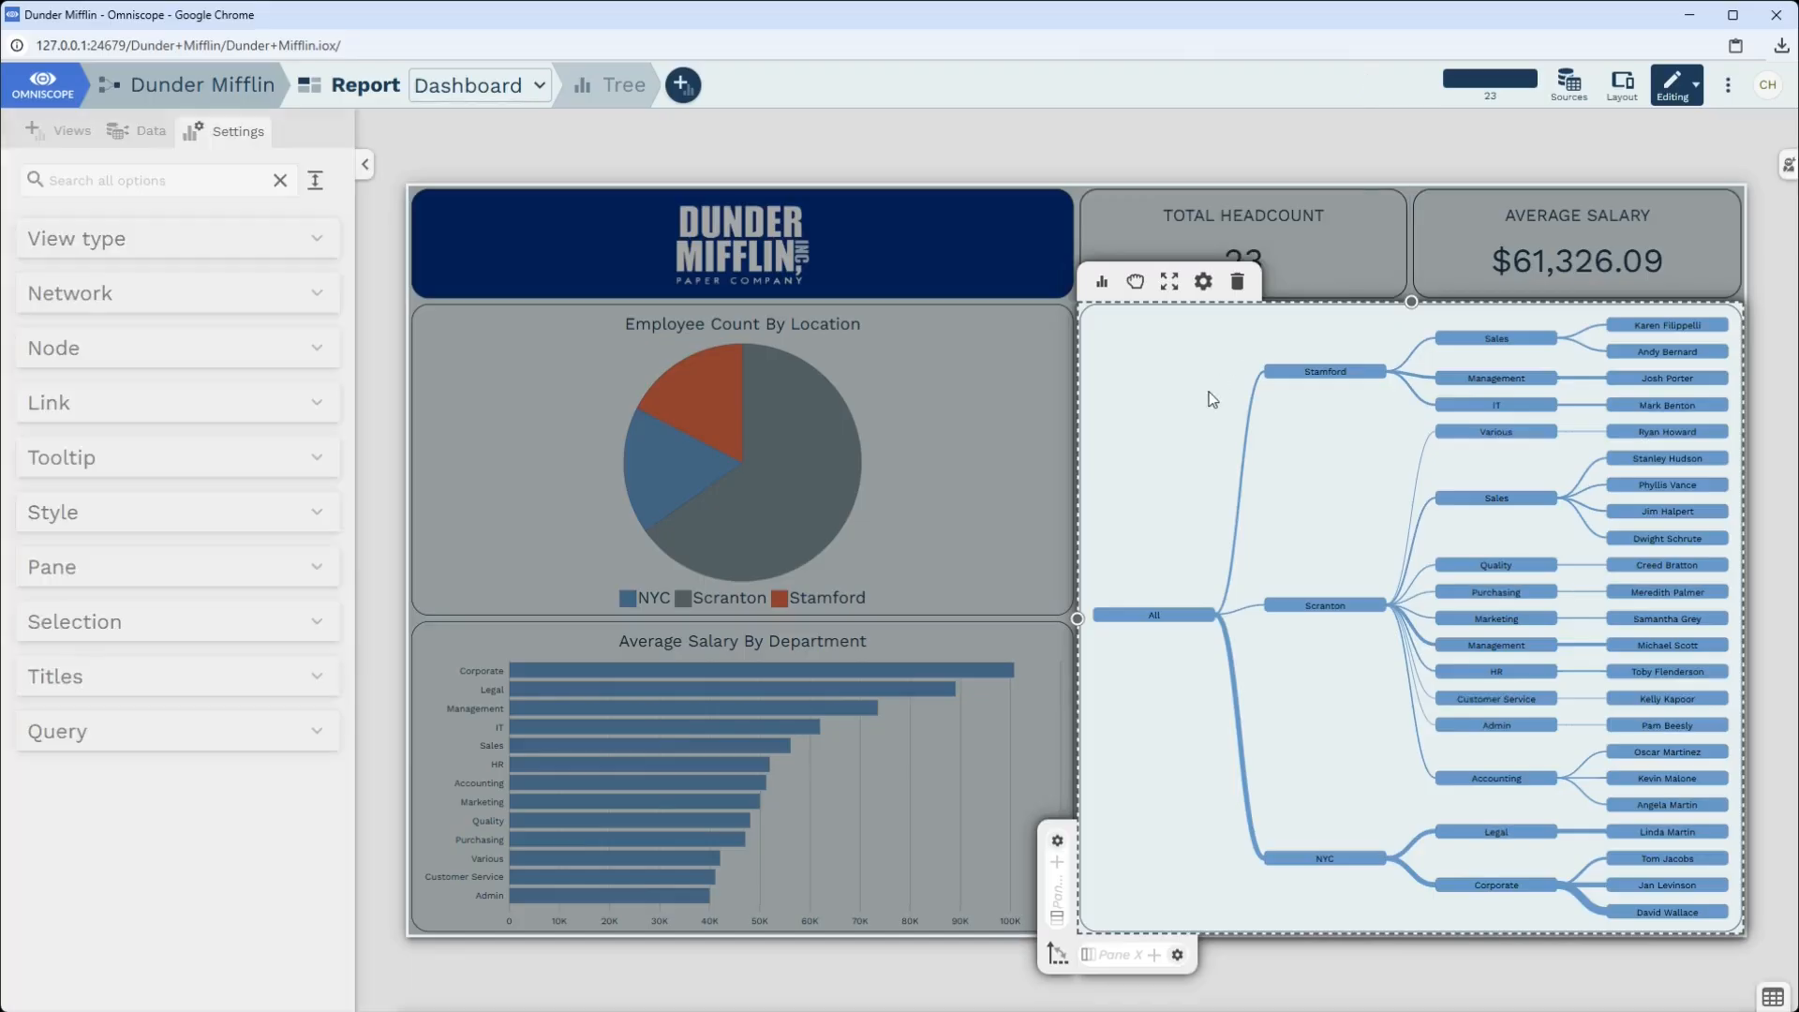
{"action": "left_click", "coordinate": [58, 356]}
{"action": "left_click", "coordinate": [85, 621]}
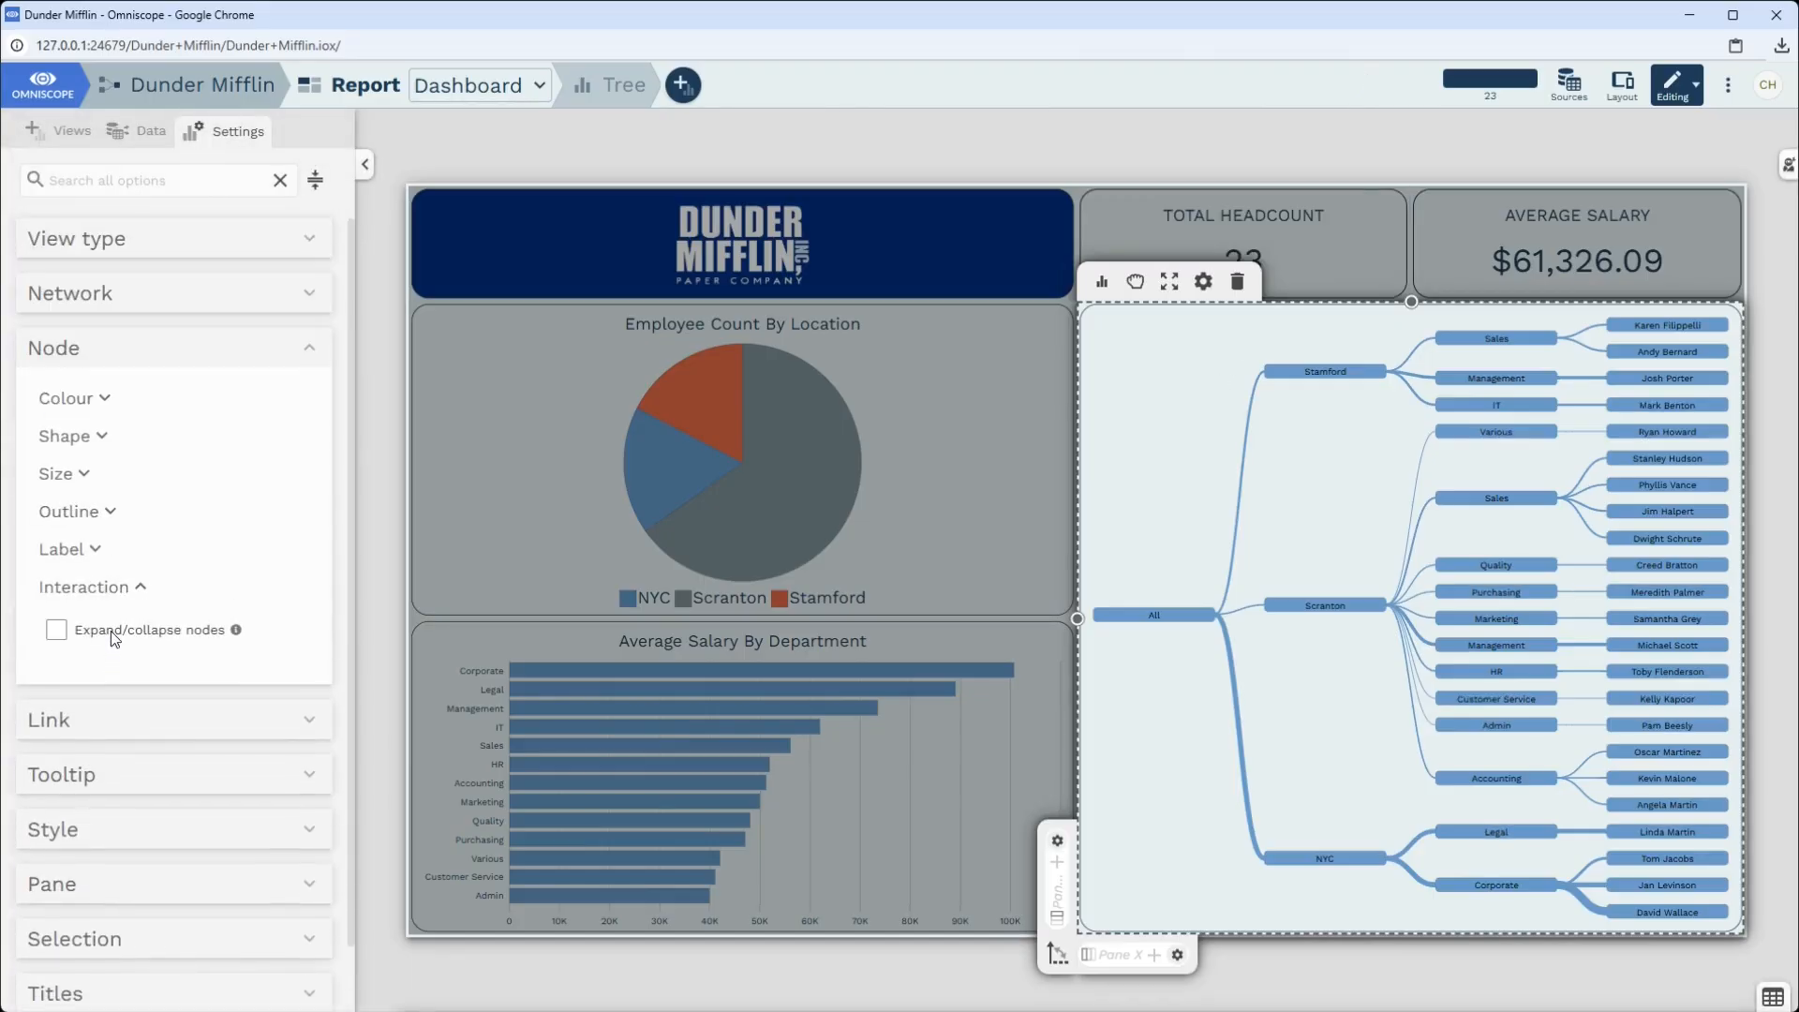
{"action": "left_click", "coordinate": [110, 630]}
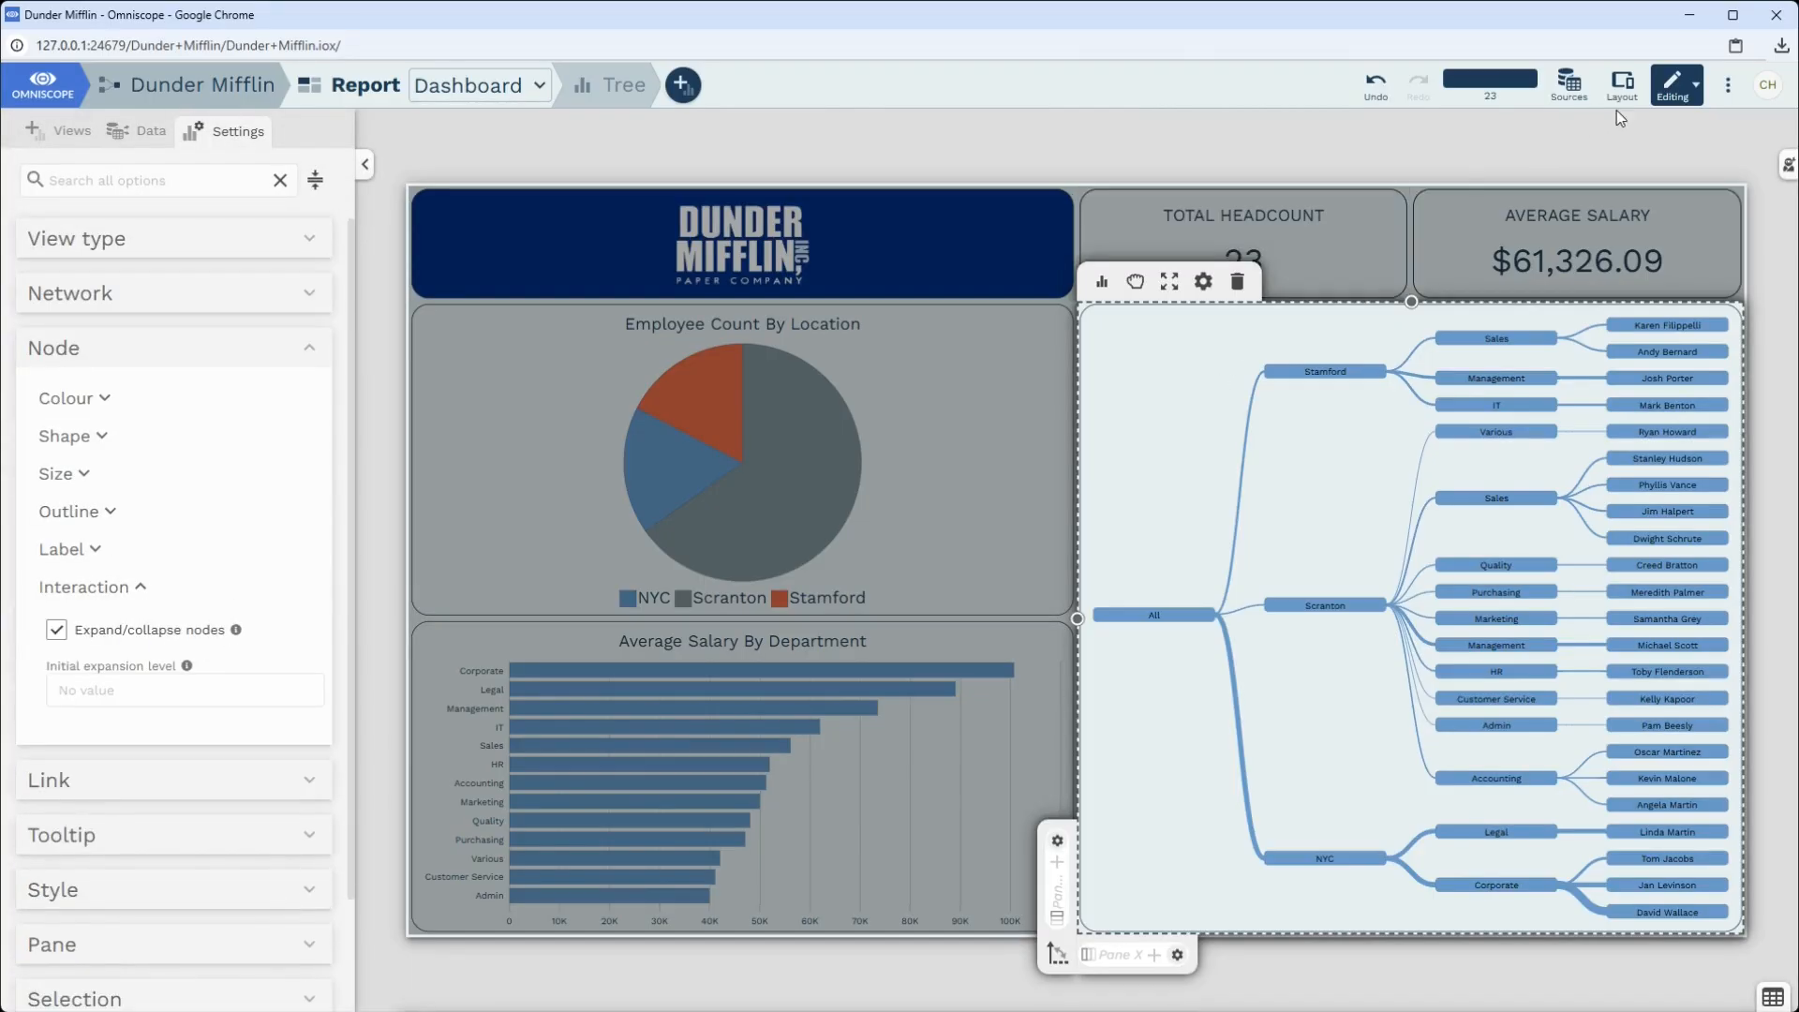
Return the report to viewing mode and collapse the Scranton and NYC branches of the tree.
{"action": "left_click", "coordinate": [1675, 84]}
{"action": "left_click", "coordinate": [1547, 141]}
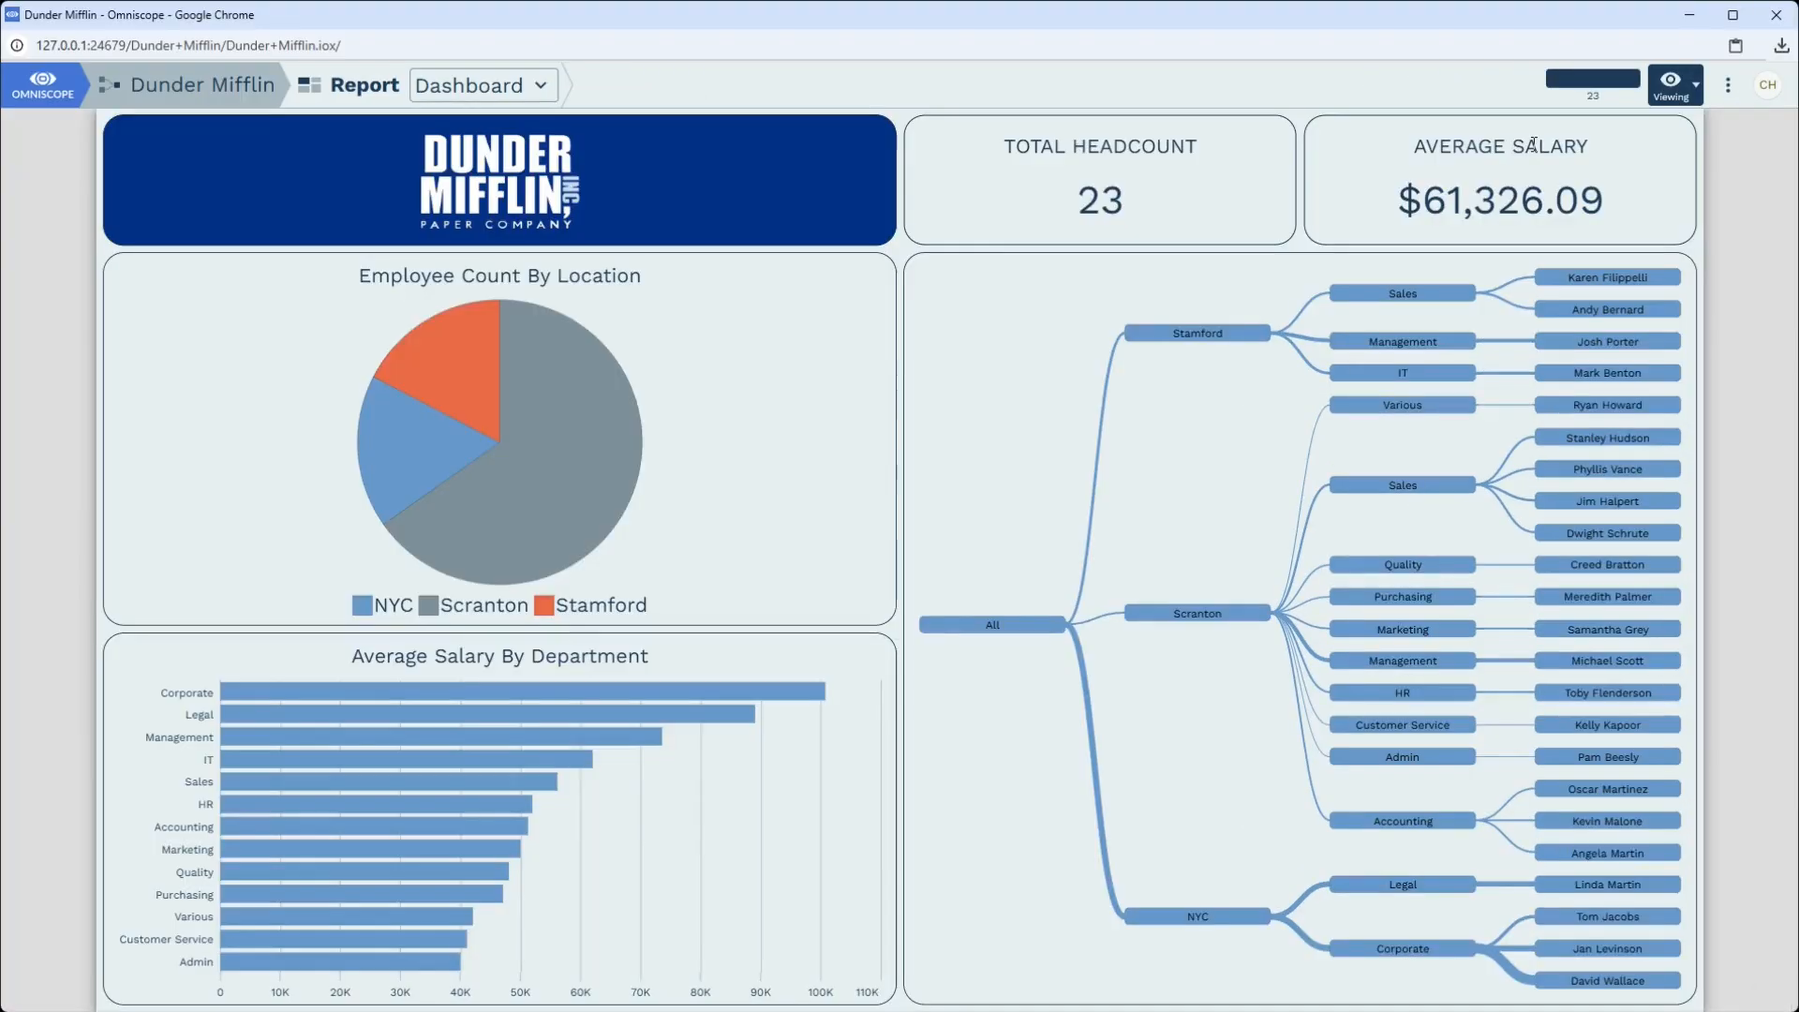
{"action": "mouse_move", "coordinate": [1235, 616]}
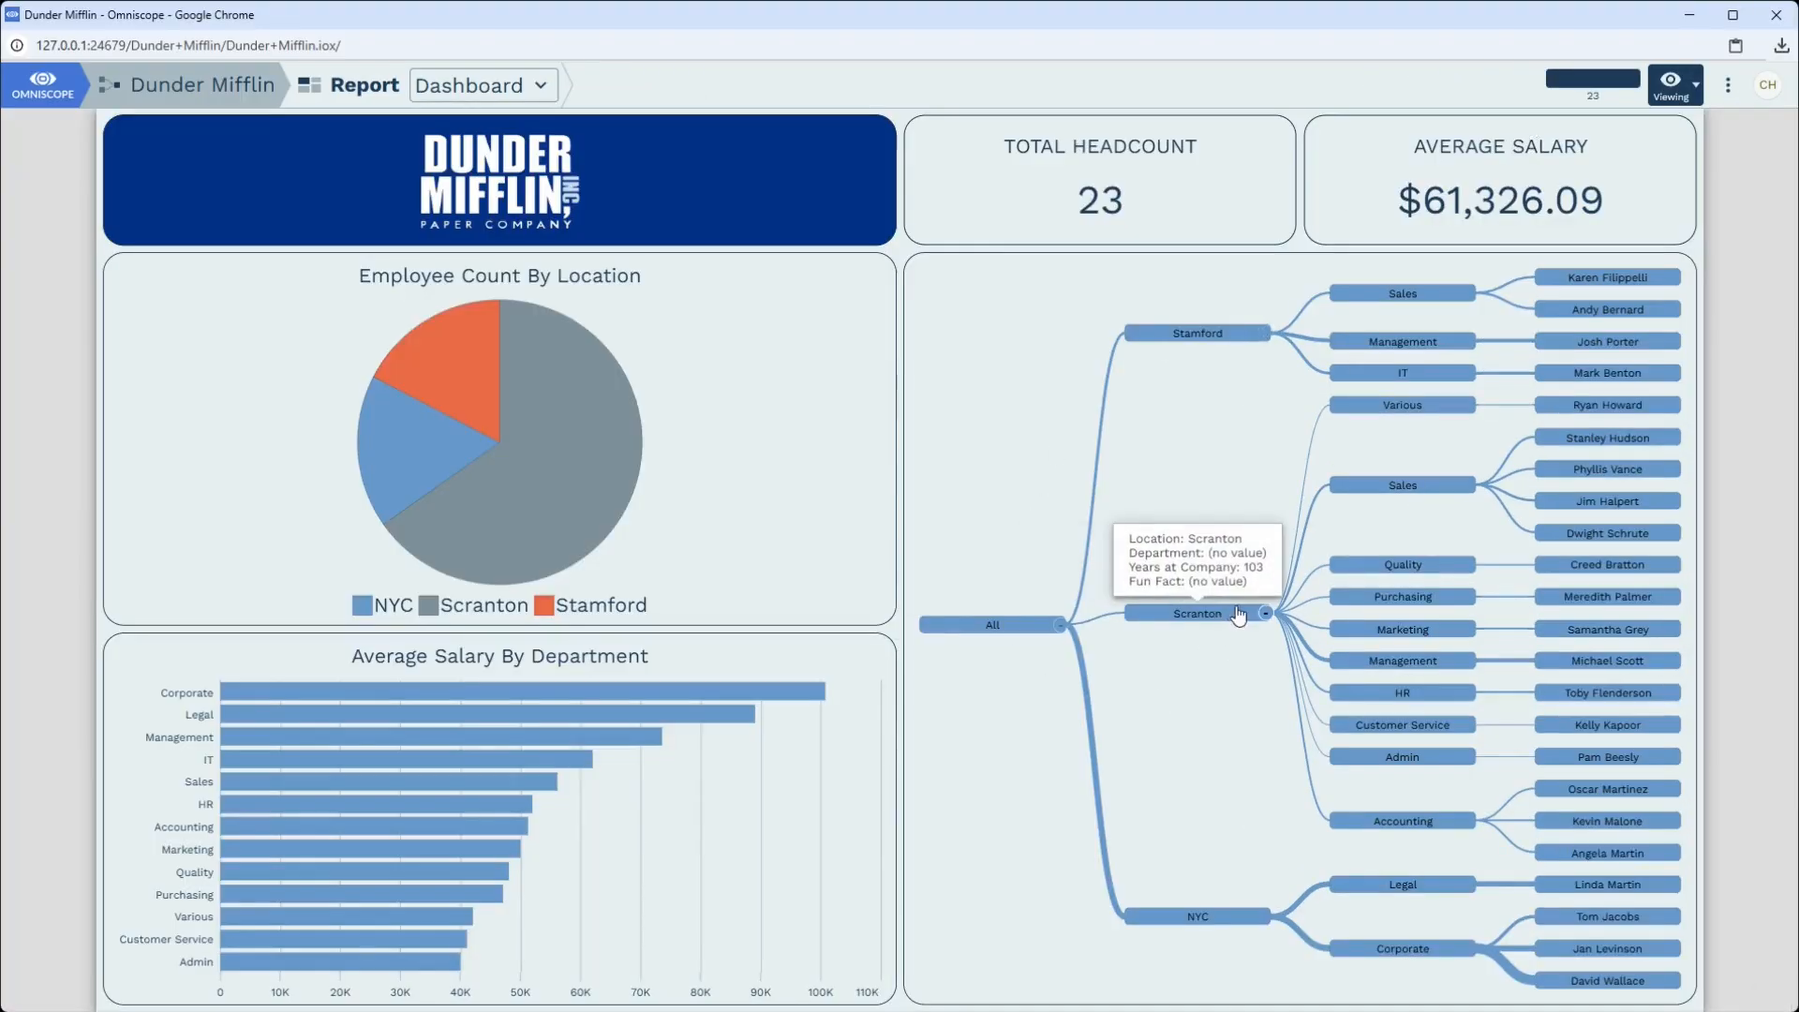
{"action": "left_click", "coordinate": [1265, 615]}
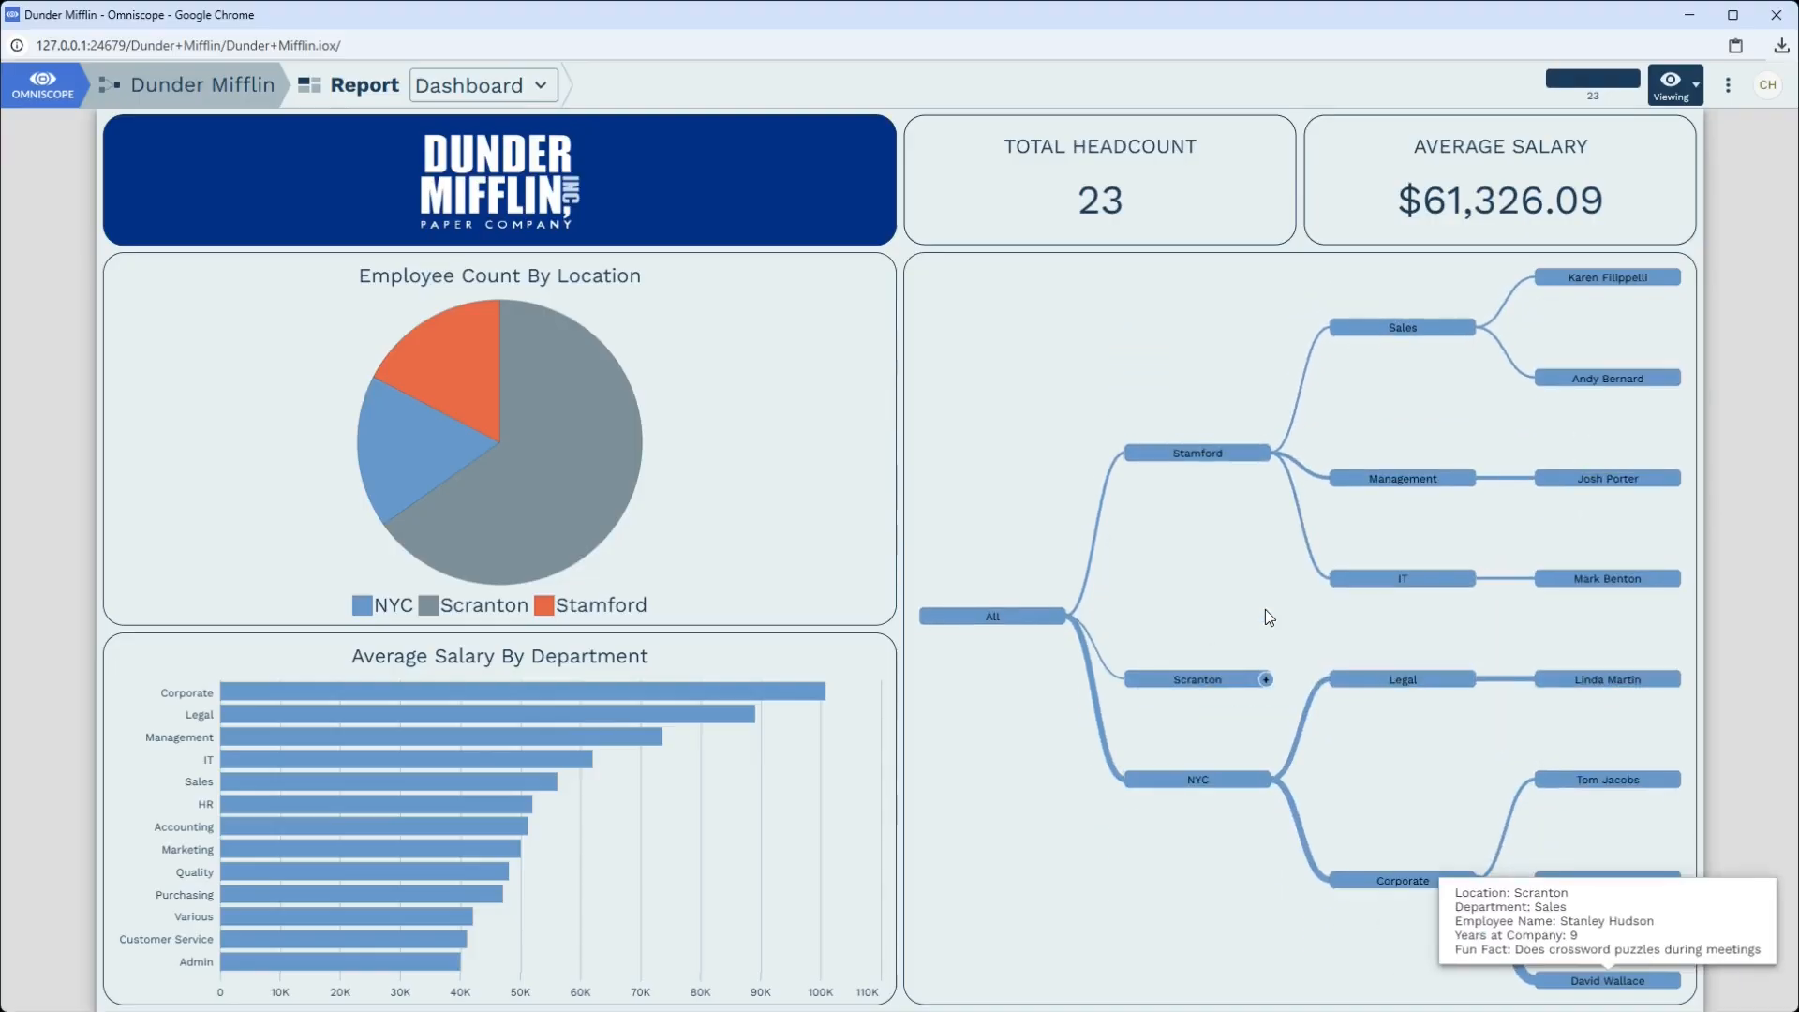
{"action": "left_click", "coordinate": [1265, 781]}
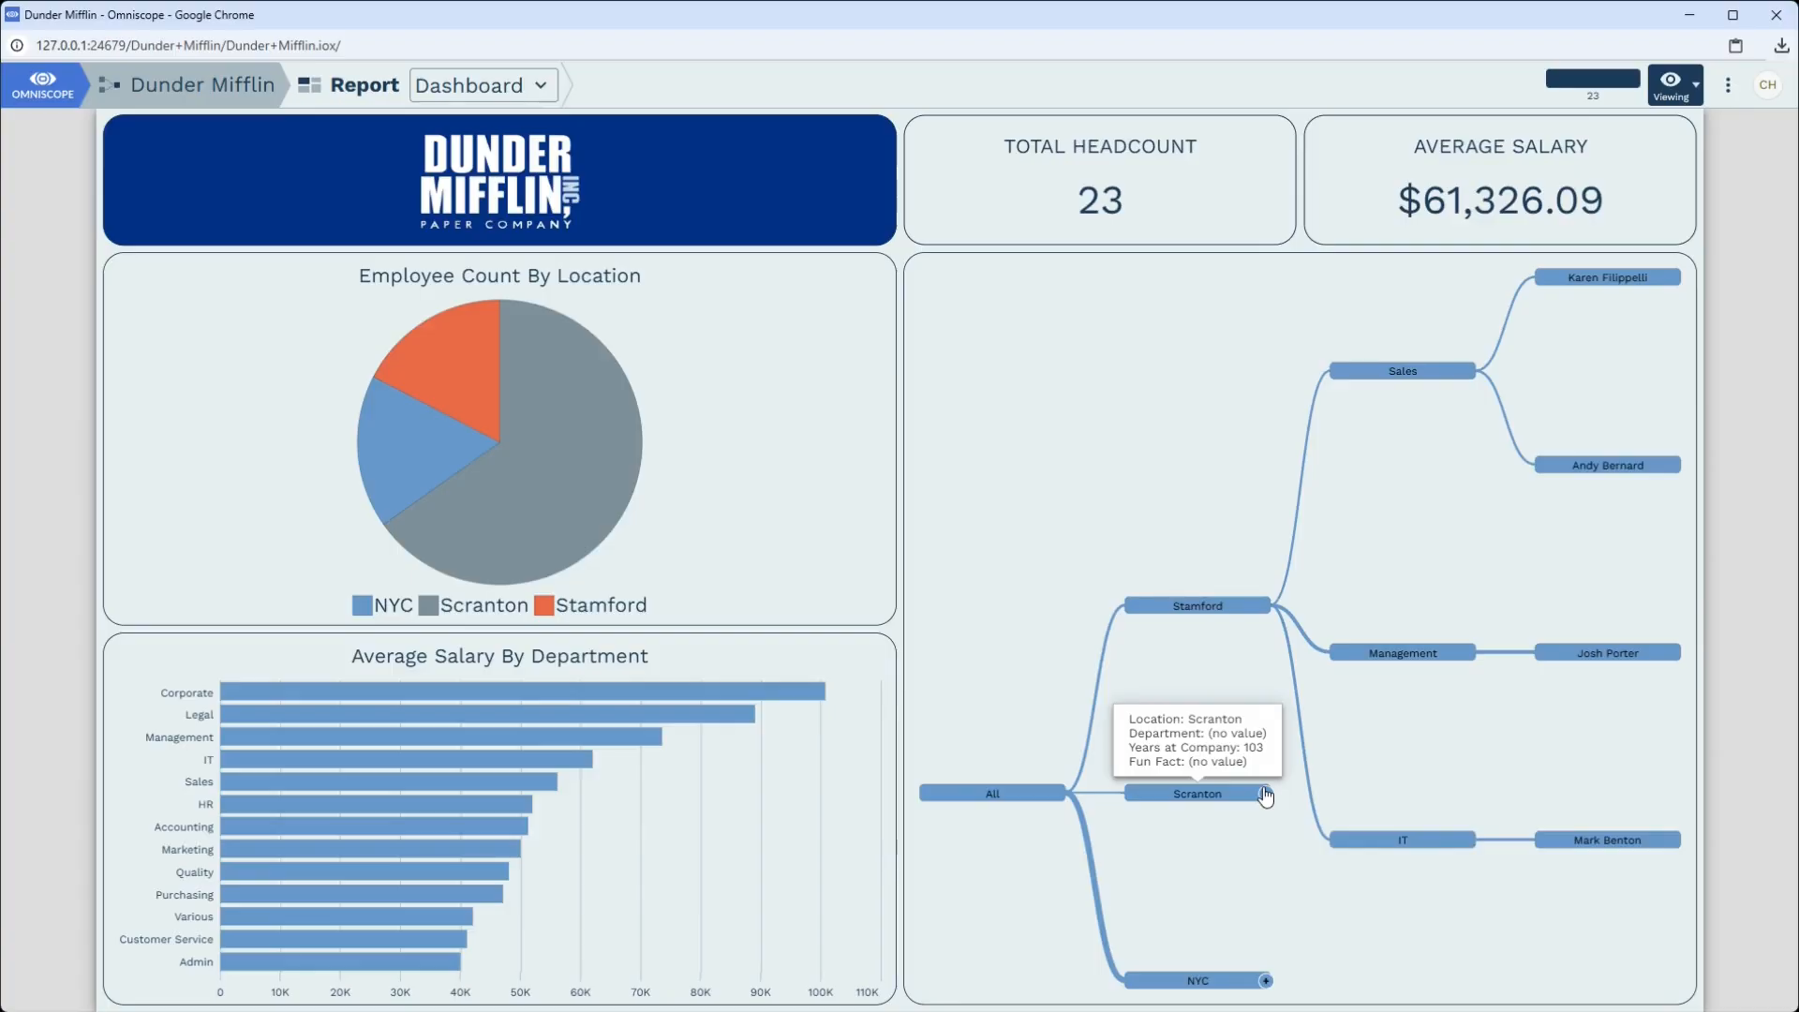
Switch back to editing mode and set the initial expansion level of the tree's nodes to 0.
{"action": "left_click", "coordinate": [1672, 84]}
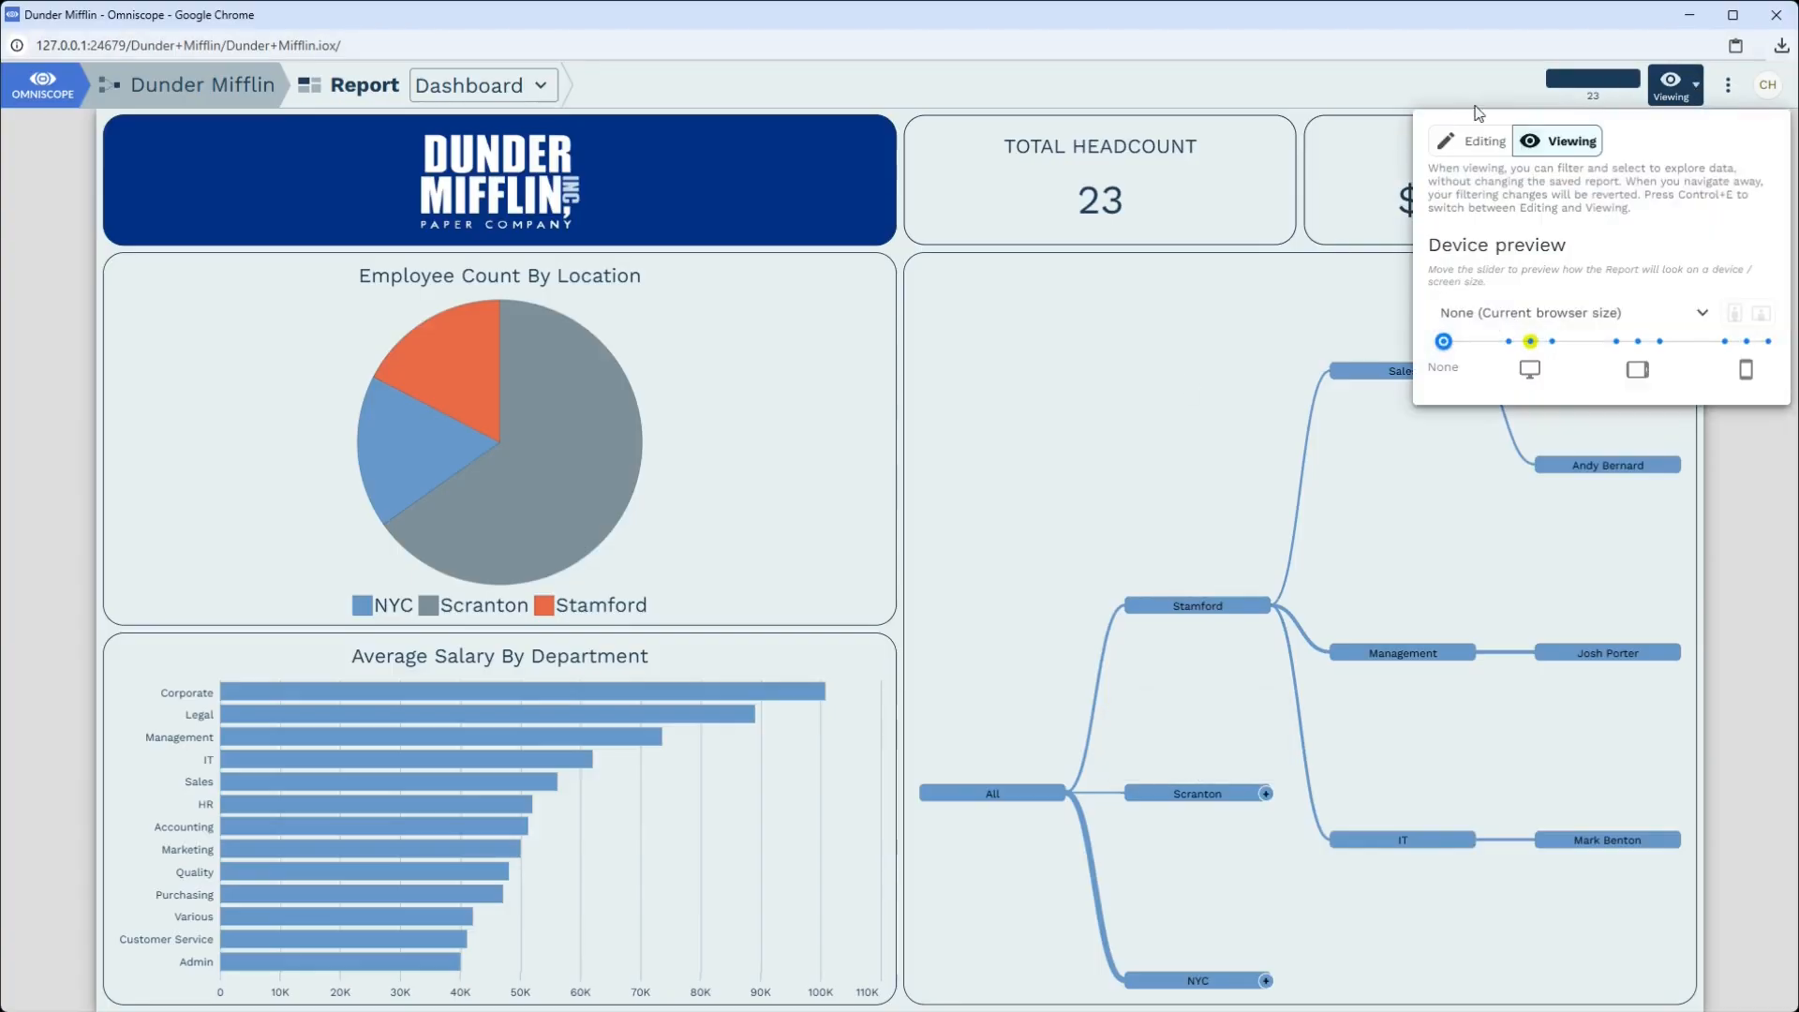
{"action": "left_click", "coordinate": [1467, 150]}
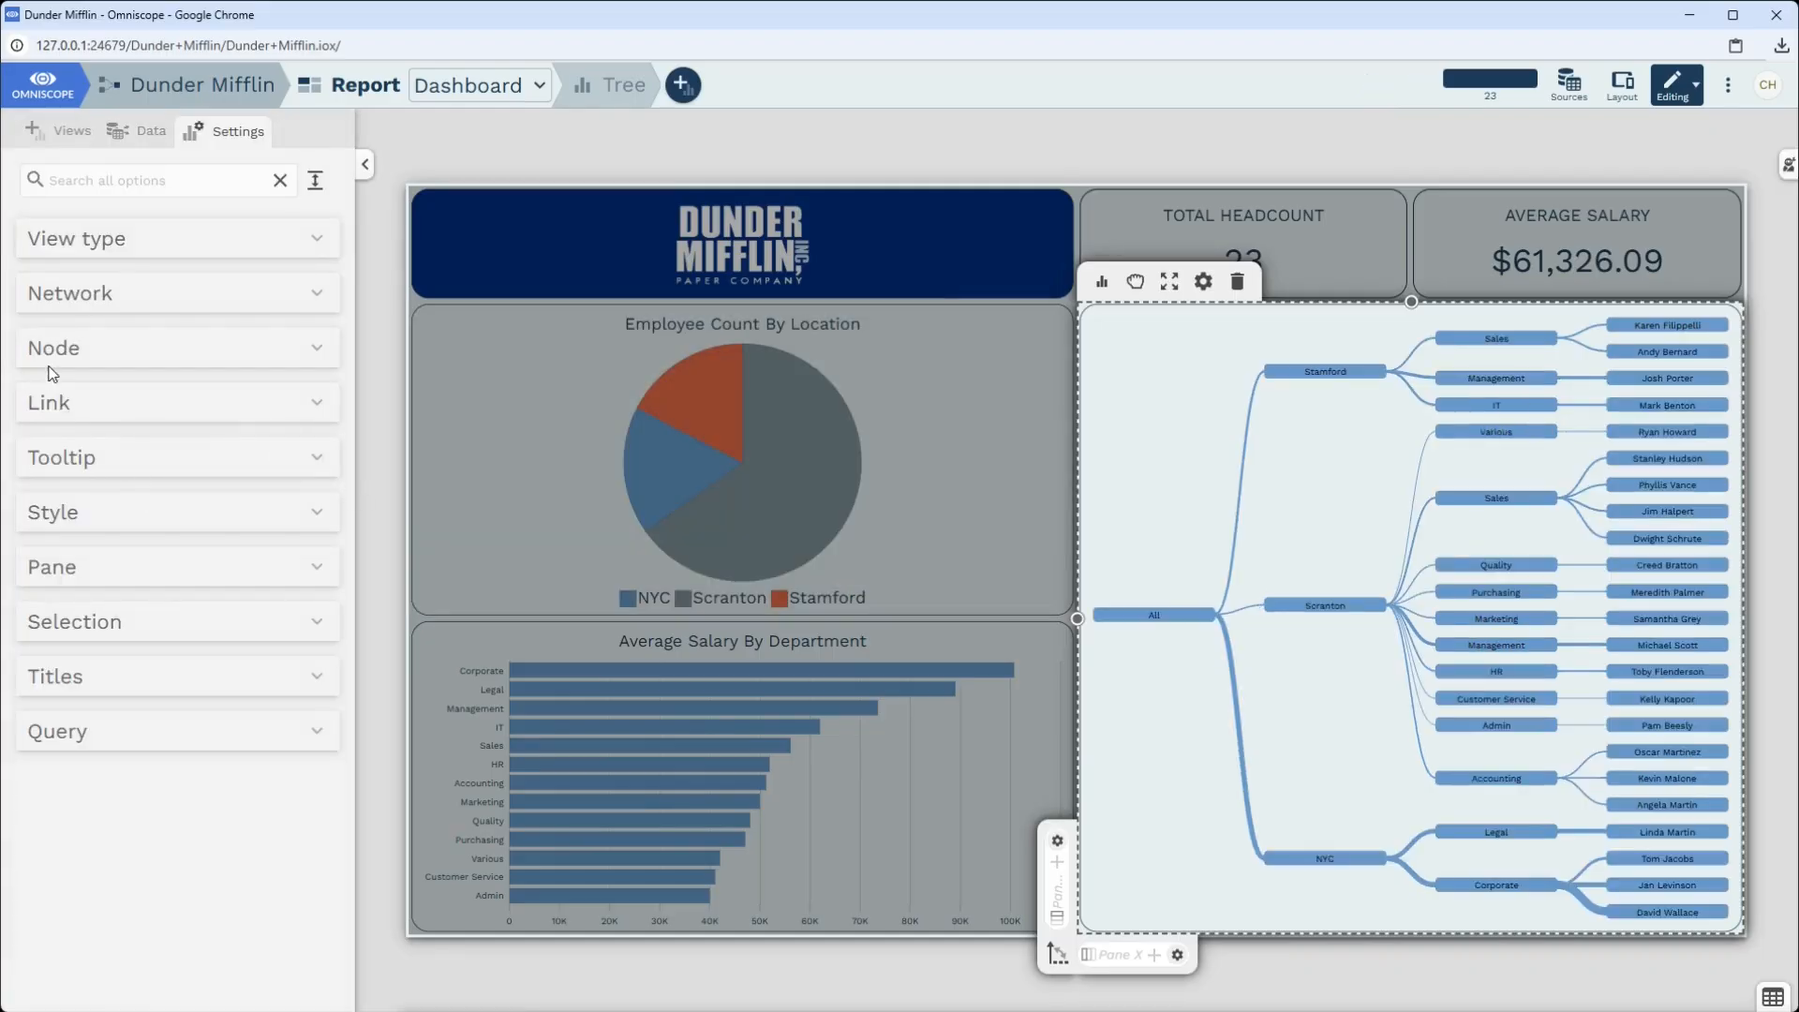
{"action": "left_click", "coordinate": [57, 361]}
{"action": "left_click", "coordinate": [92, 622]}
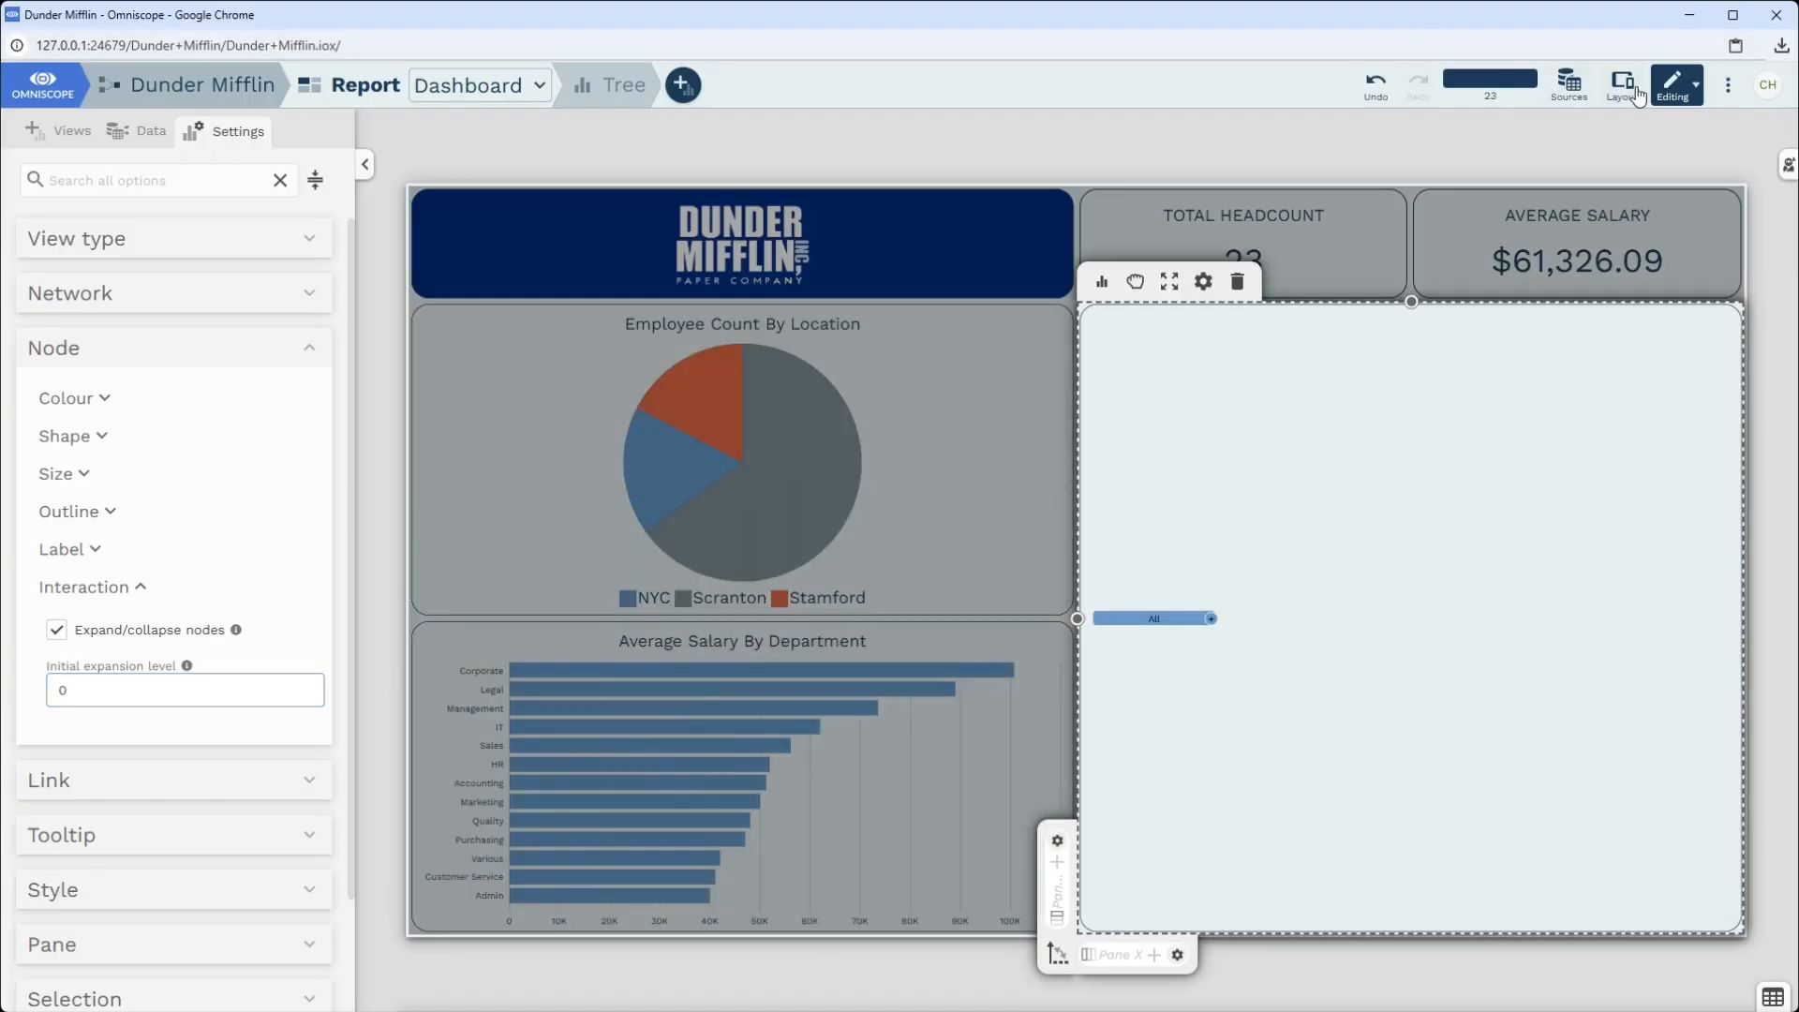
Return to viewing mode and expand the tree level by level through the All, Scranton and Marketing nodes.
{"action": "left_click", "coordinate": [1558, 140]}
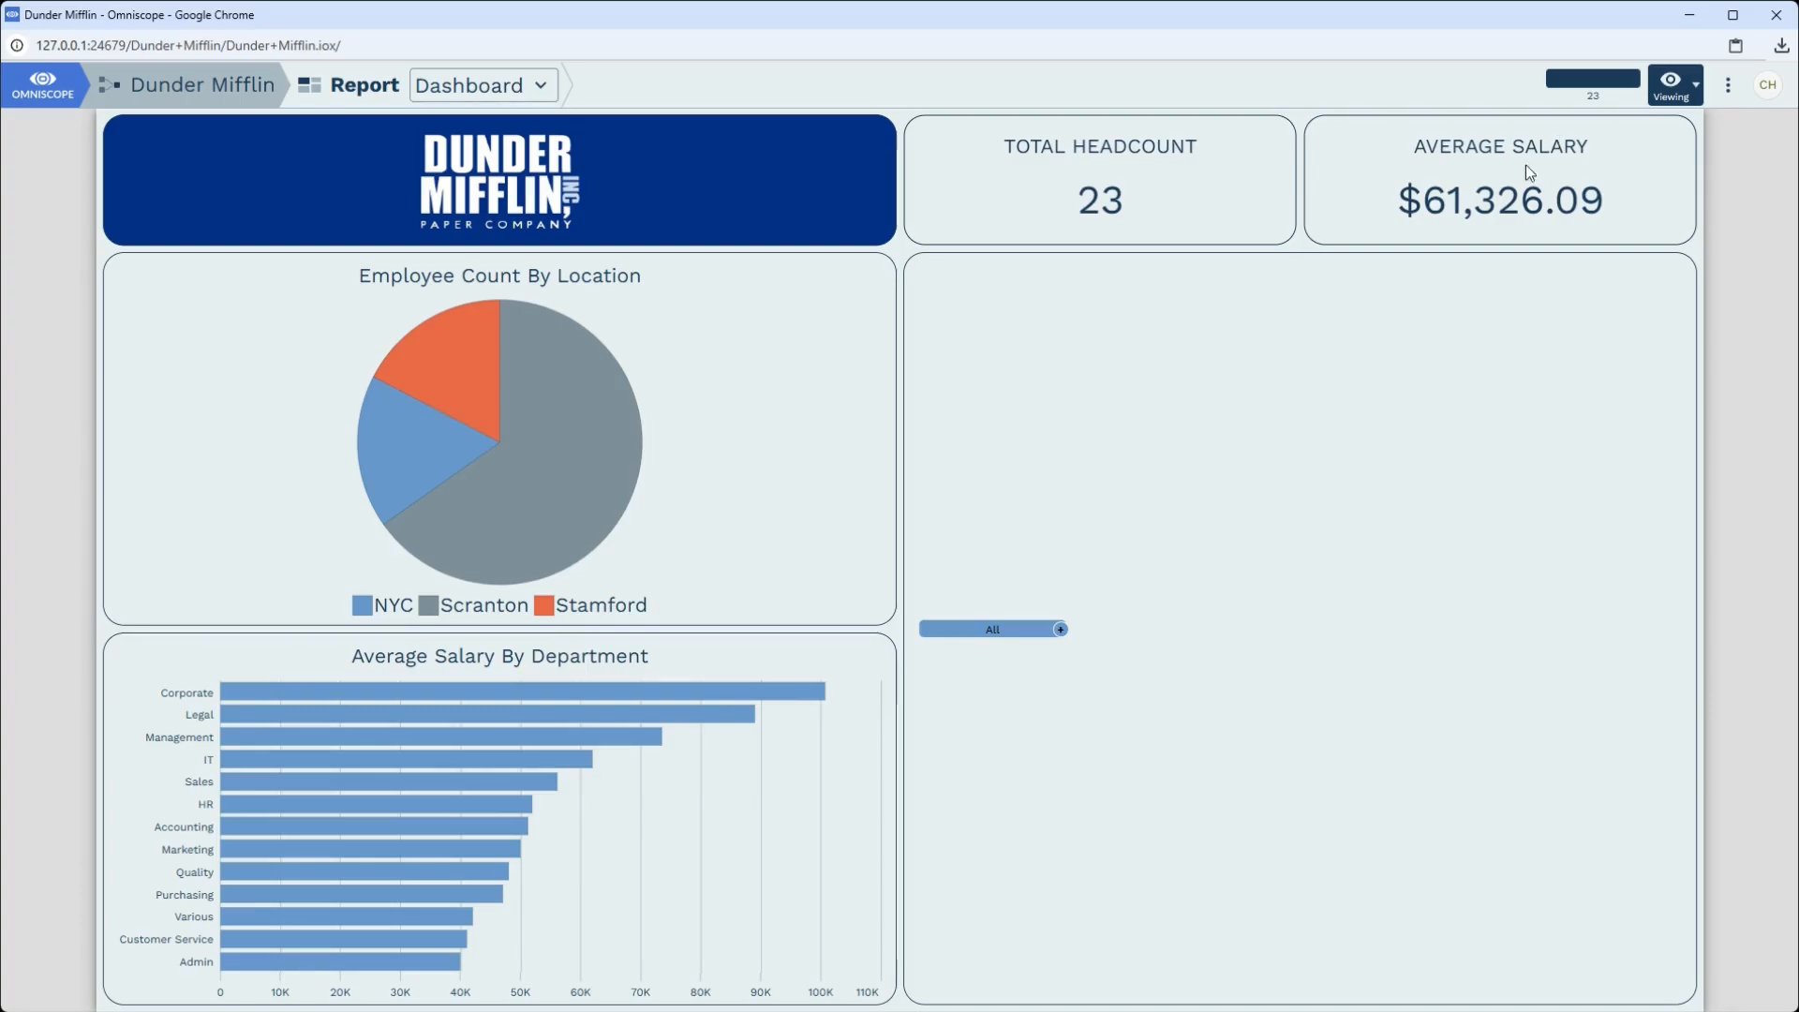
{"action": "left_click", "coordinate": [1061, 629]}
{"action": "left_click", "coordinate": [1265, 628]}
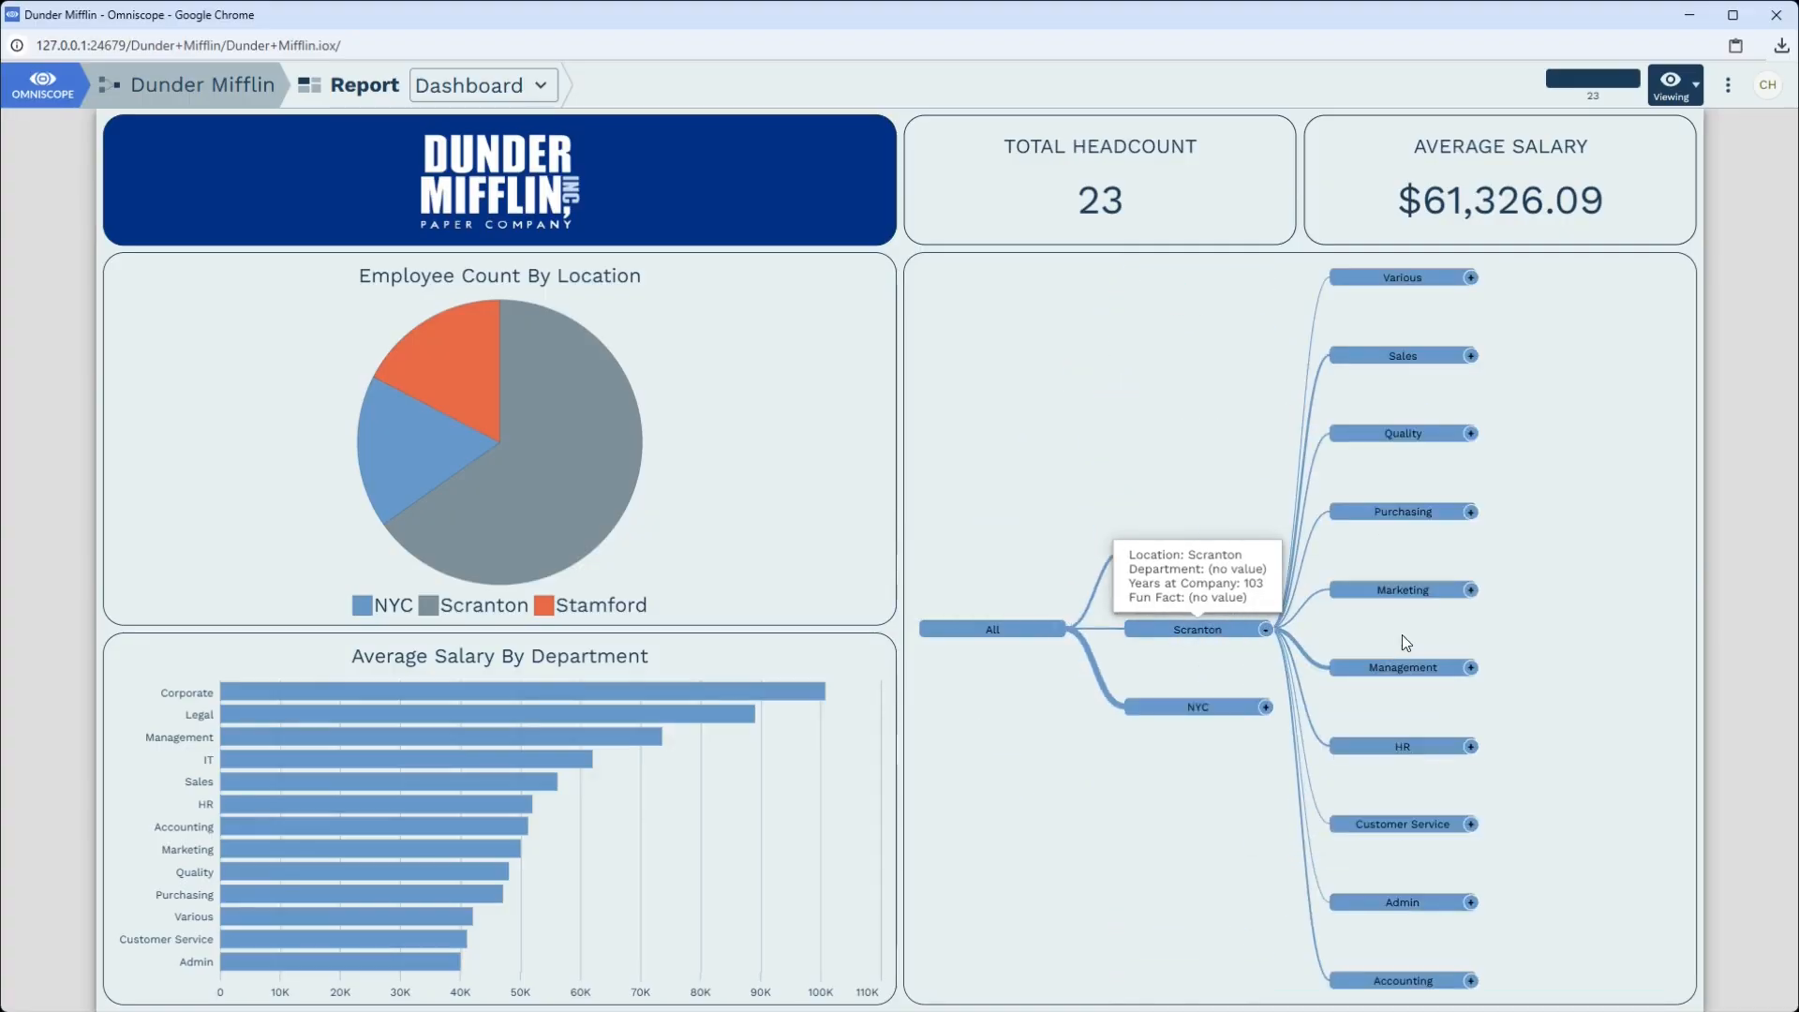
{"action": "left_click", "coordinate": [1470, 591]}
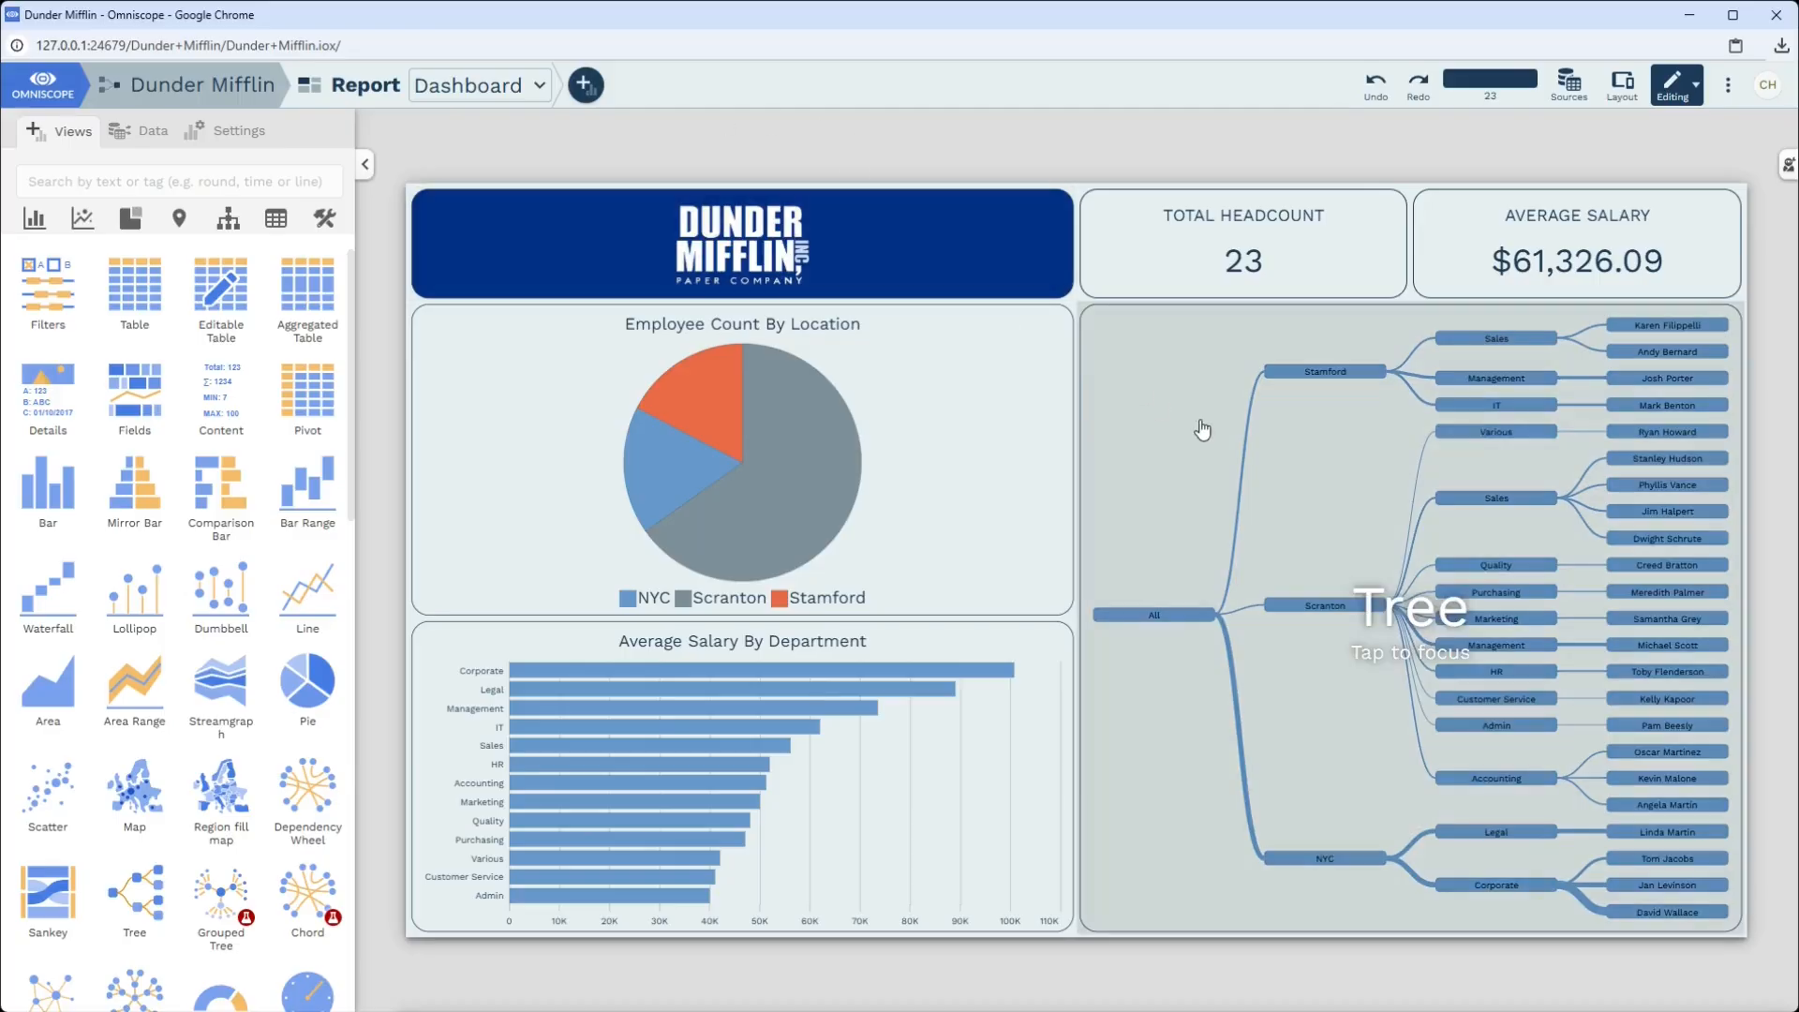
Change the dashboard's Tree view to a Dependency Wheel from the network view types.
{"action": "left_click", "coordinate": [1162, 408]}
{"action": "left_click", "coordinate": [1096, 283]}
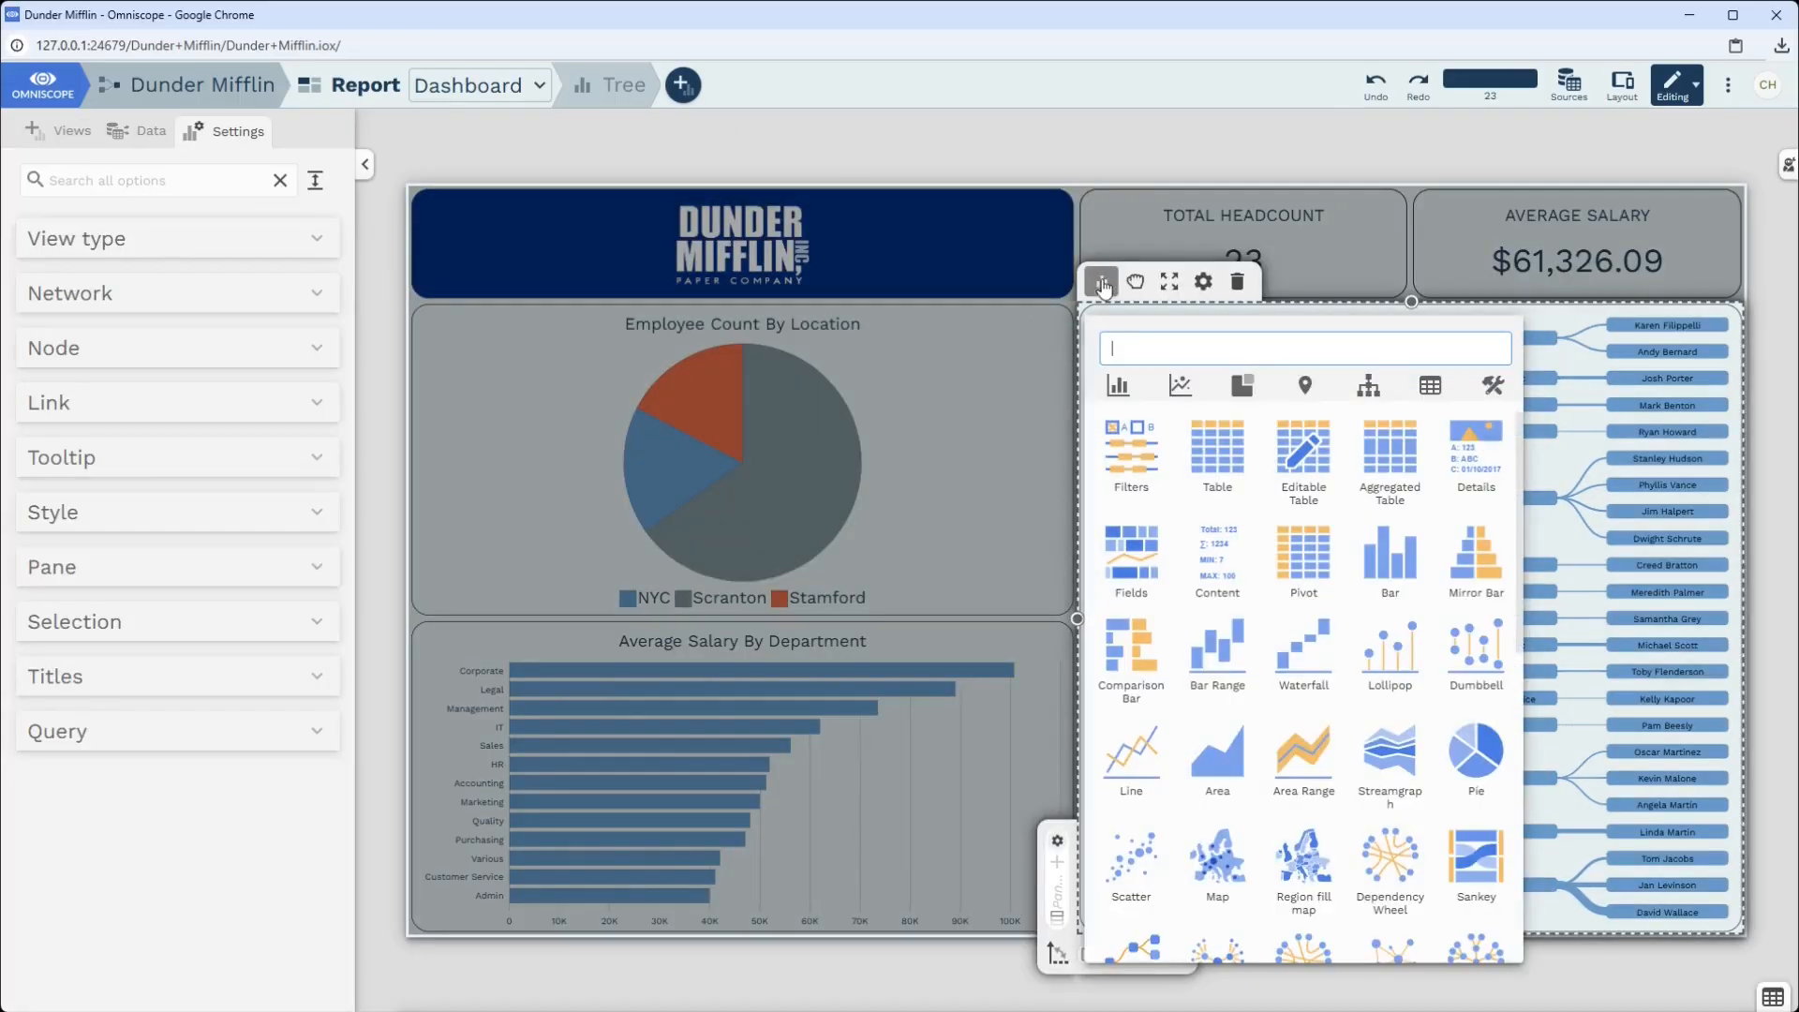
{"action": "left_click", "coordinate": [1382, 393]}
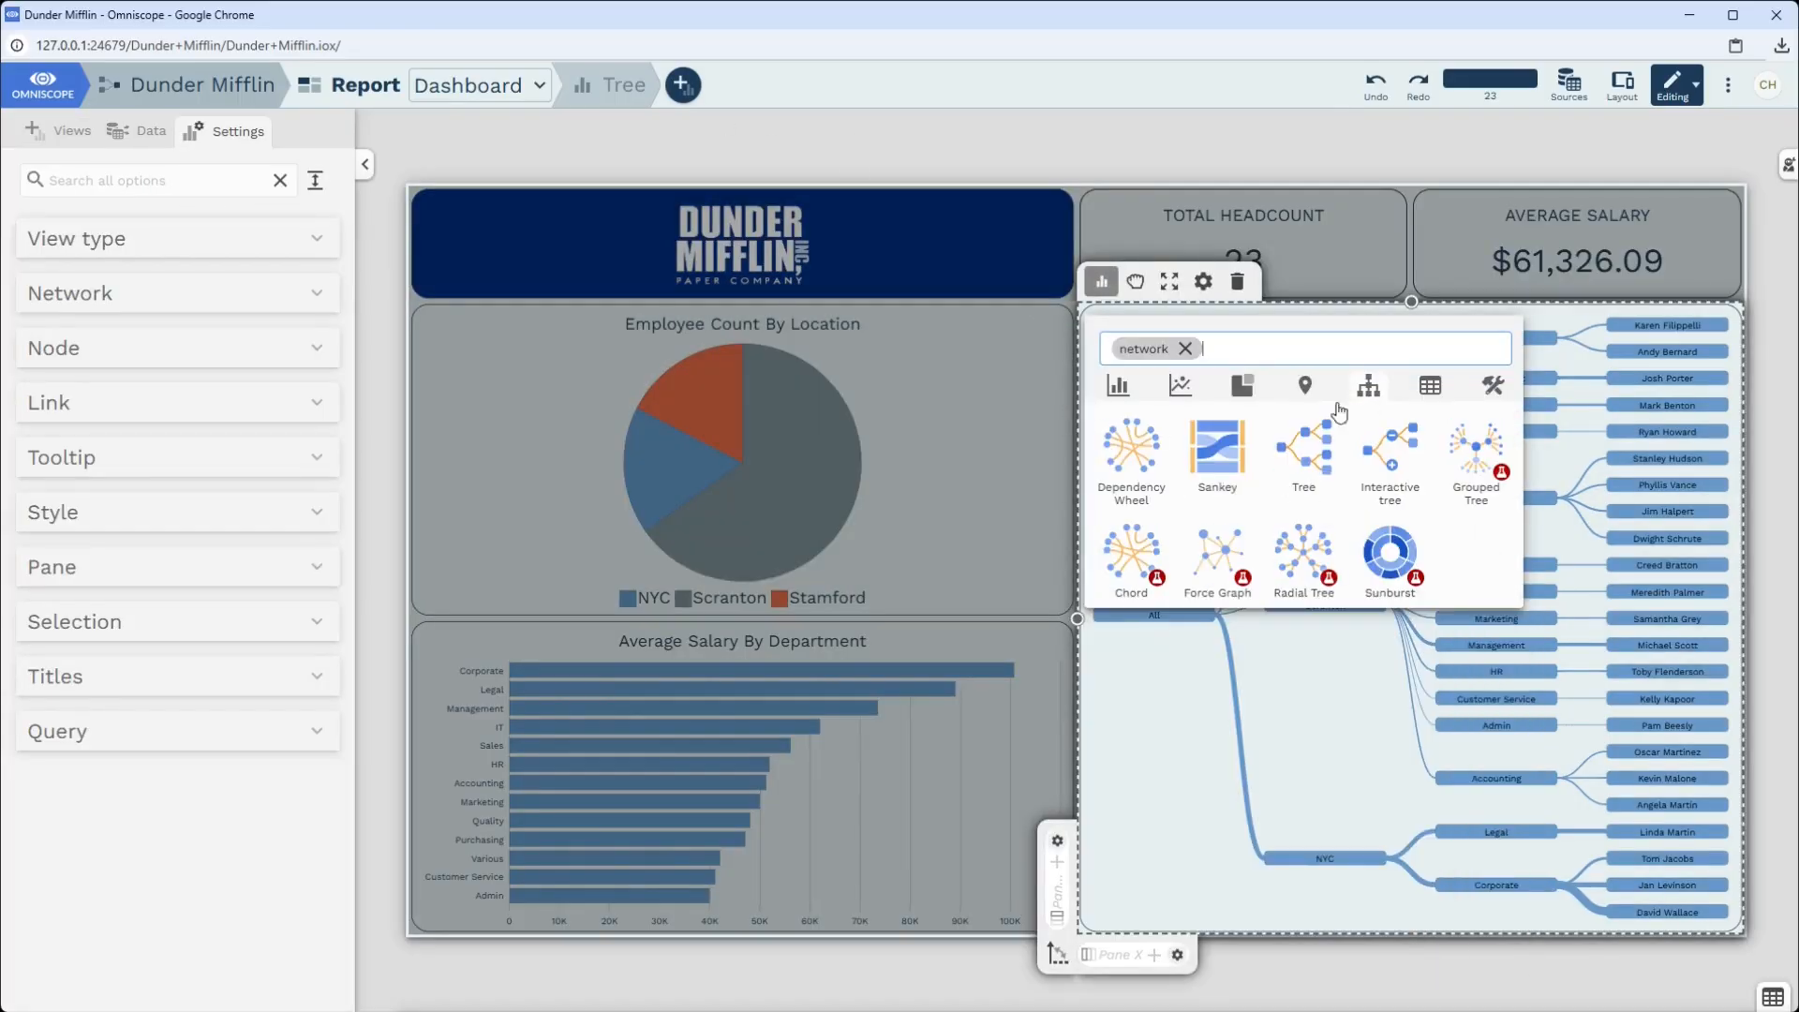
{"action": "left_click", "coordinate": [1141, 457]}
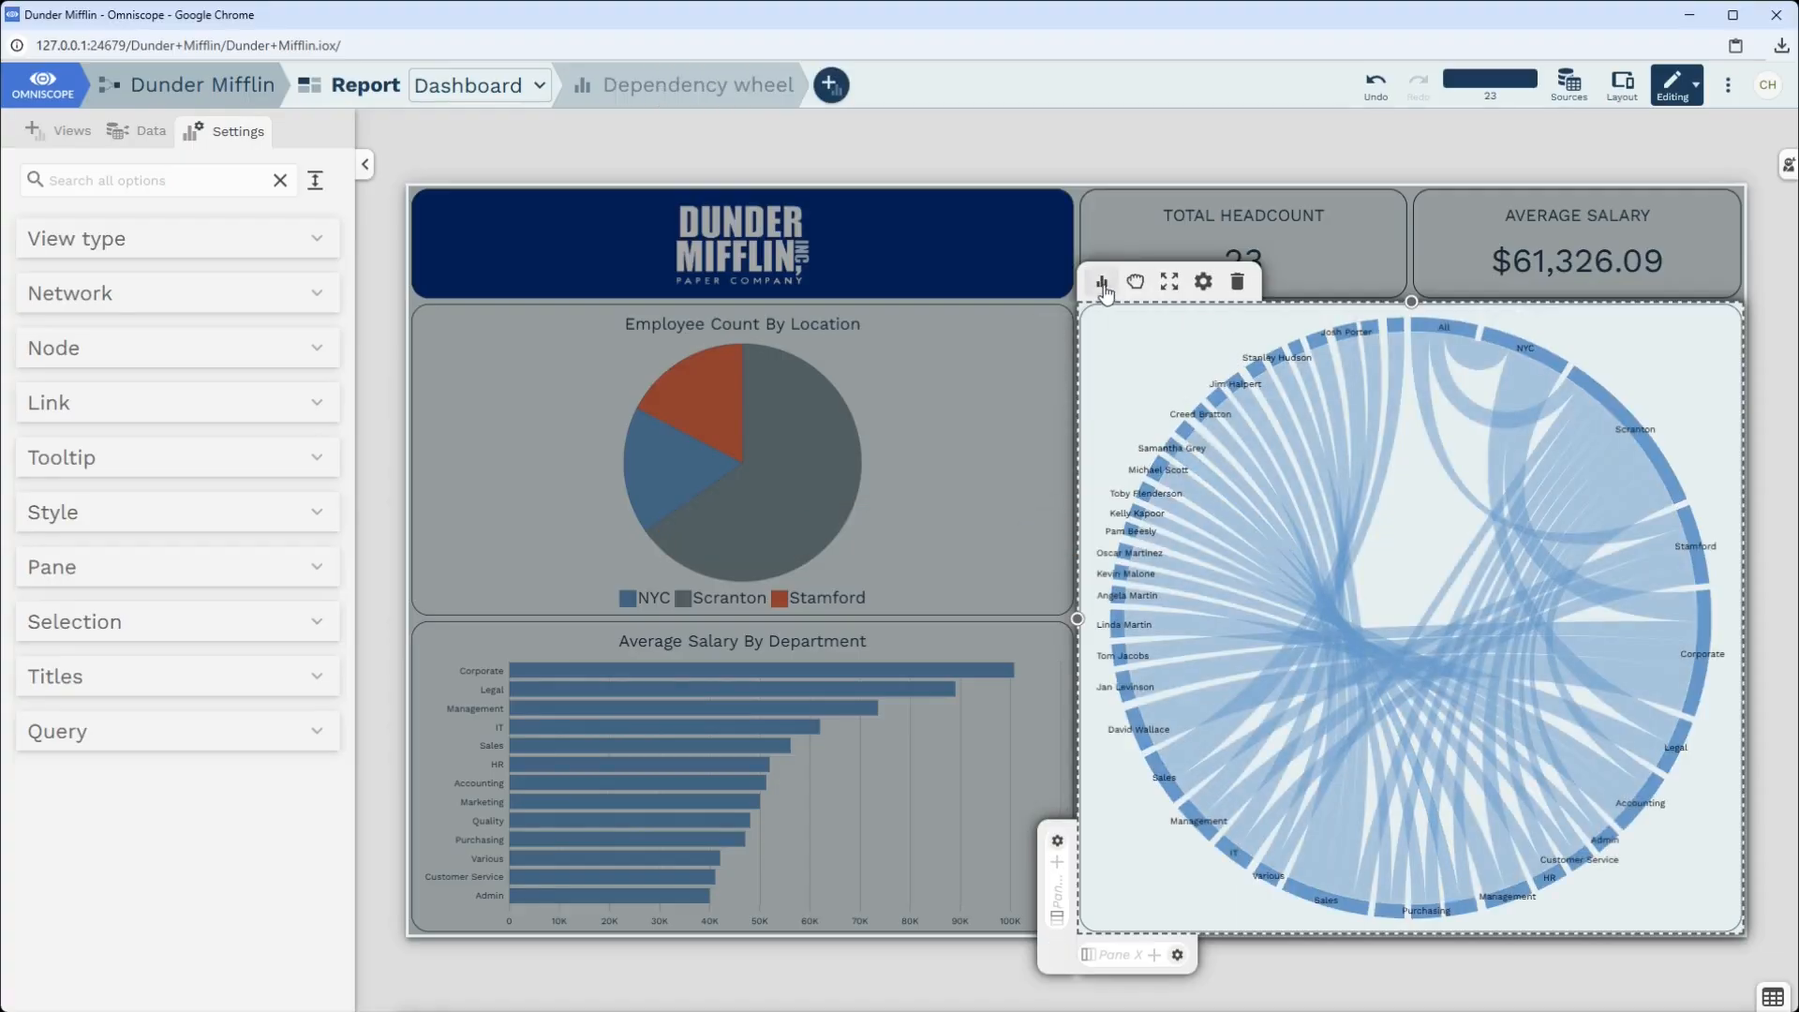
Change the Dependency Wheel view to a Sankey view from the network view types.
{"action": "left_click", "coordinate": [1100, 282]}
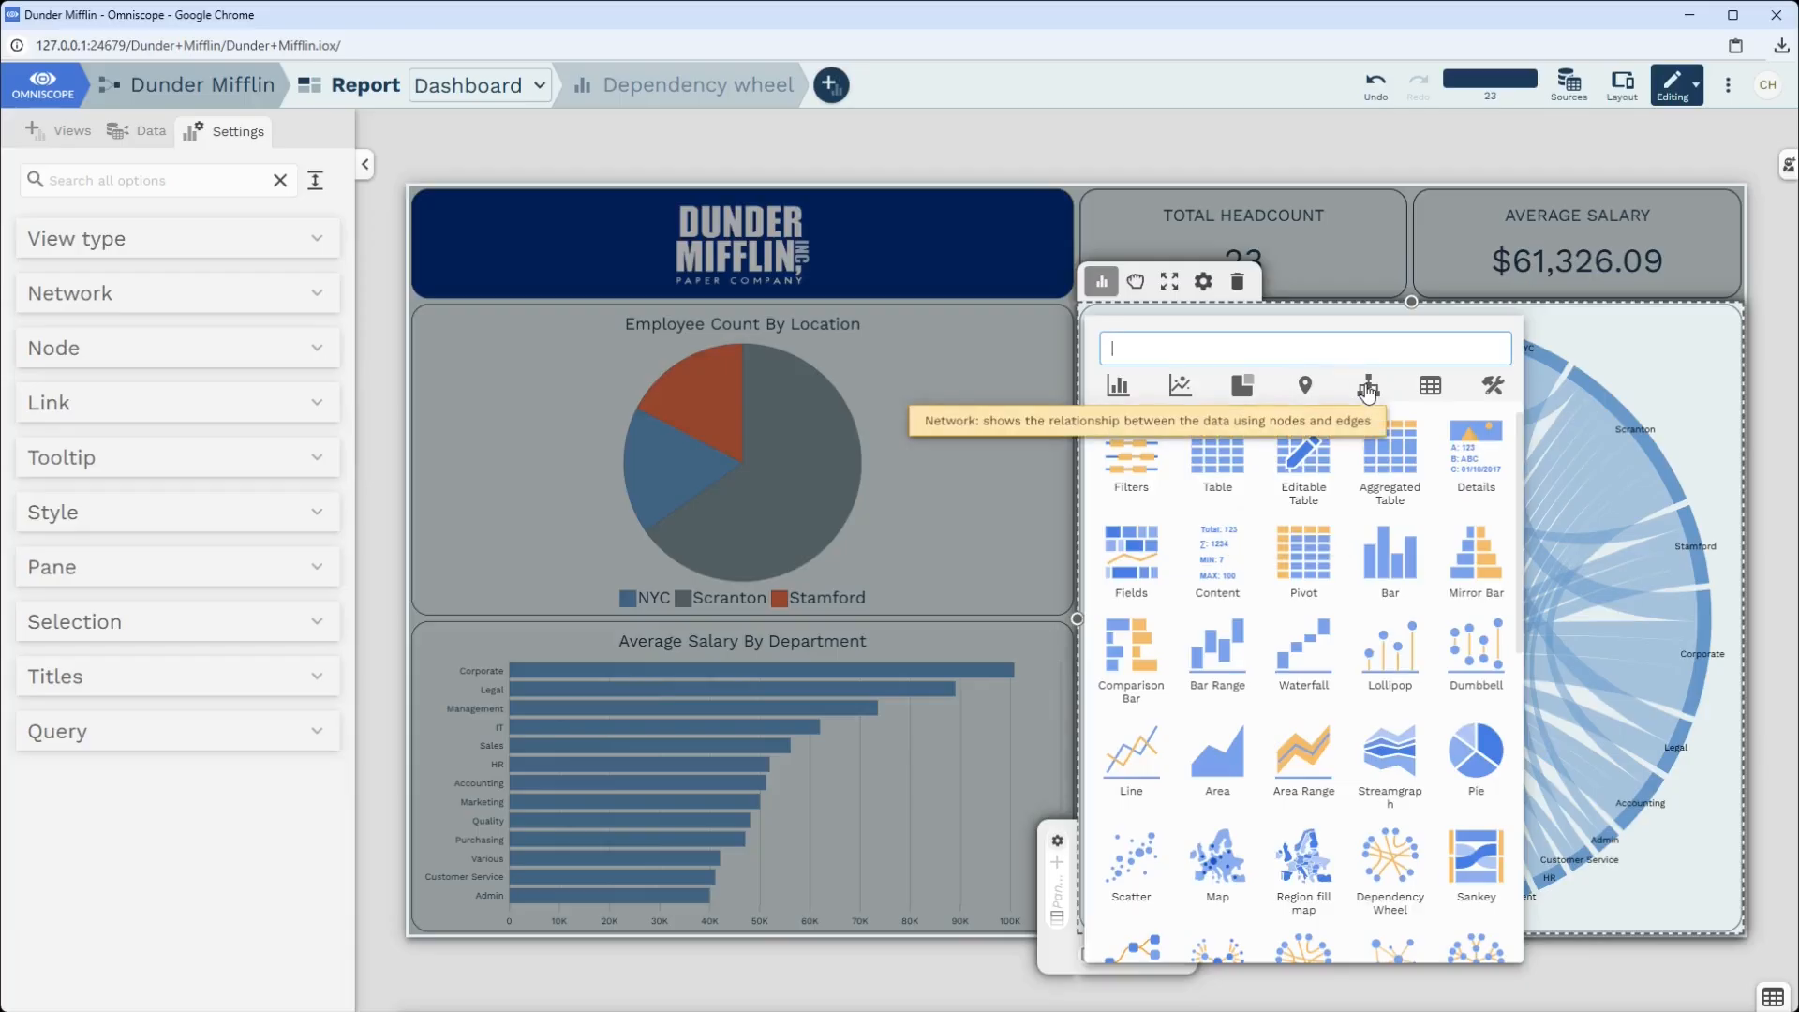
{"action": "left_click", "coordinate": [1368, 386]}
{"action": "left_click", "coordinate": [1209, 457]}
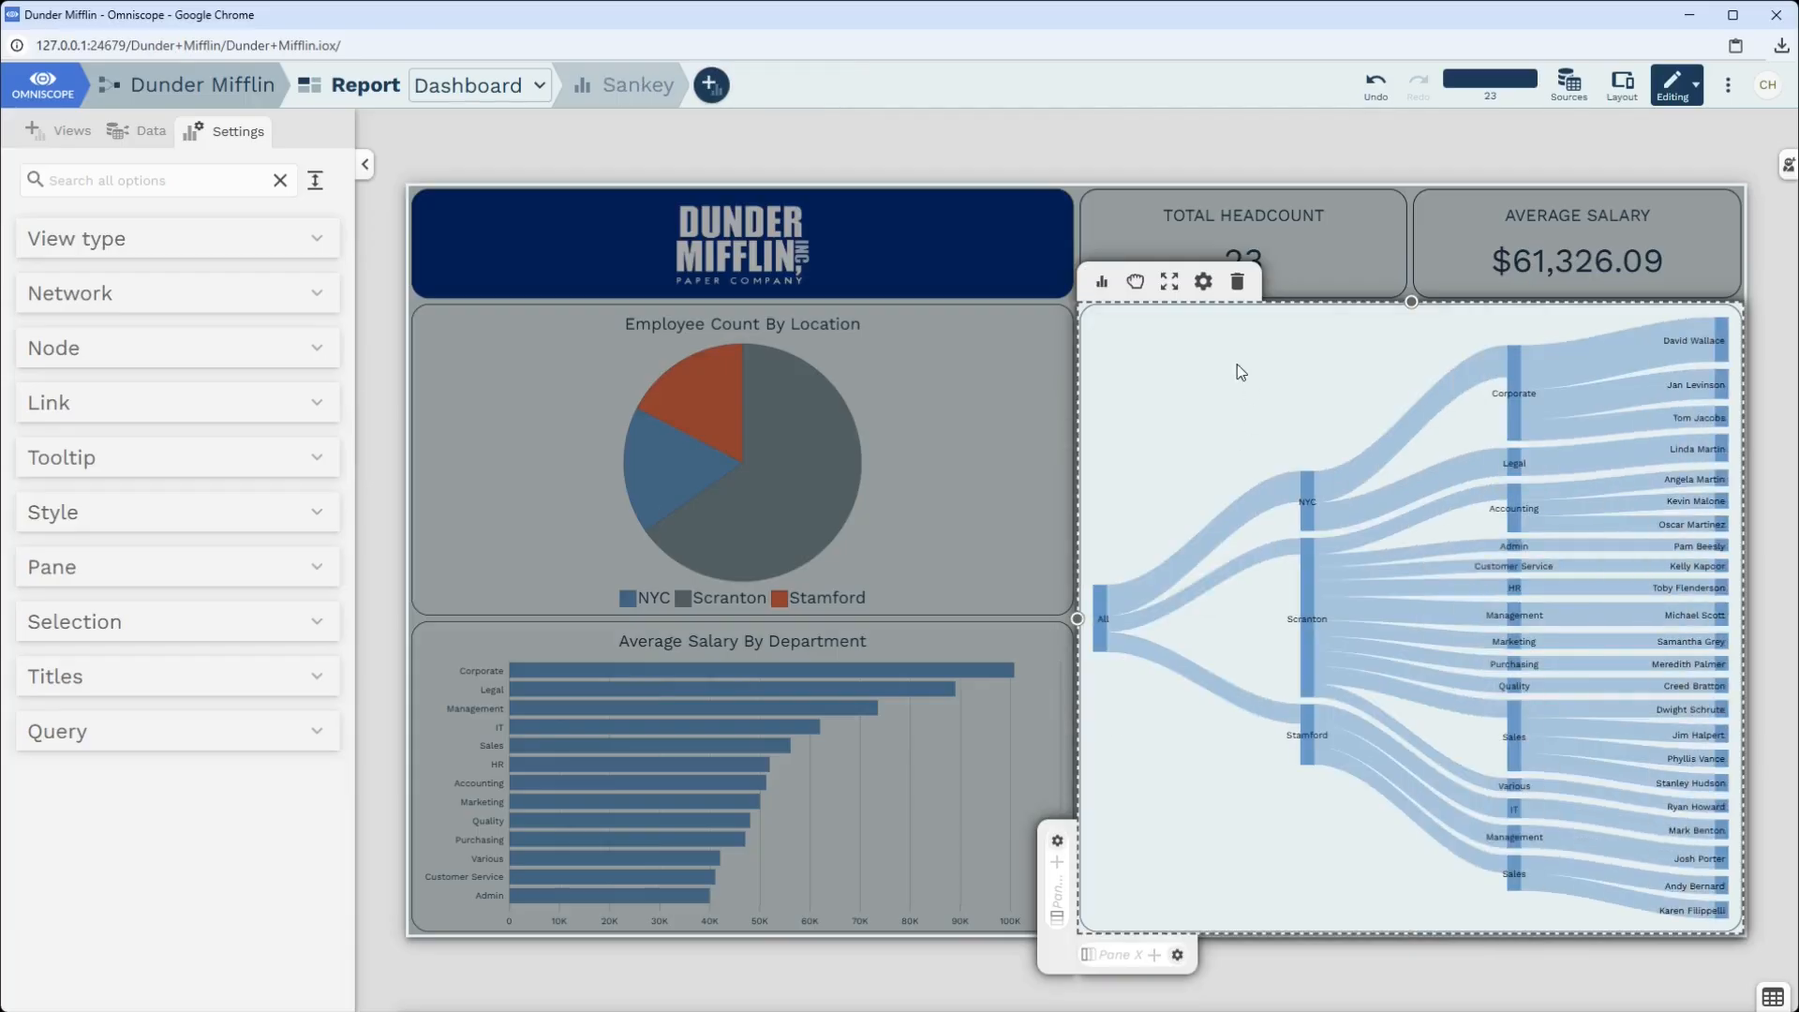
Change the Sankey view back to a Tree view from the network view types.
{"action": "left_click", "coordinate": [1203, 282]}
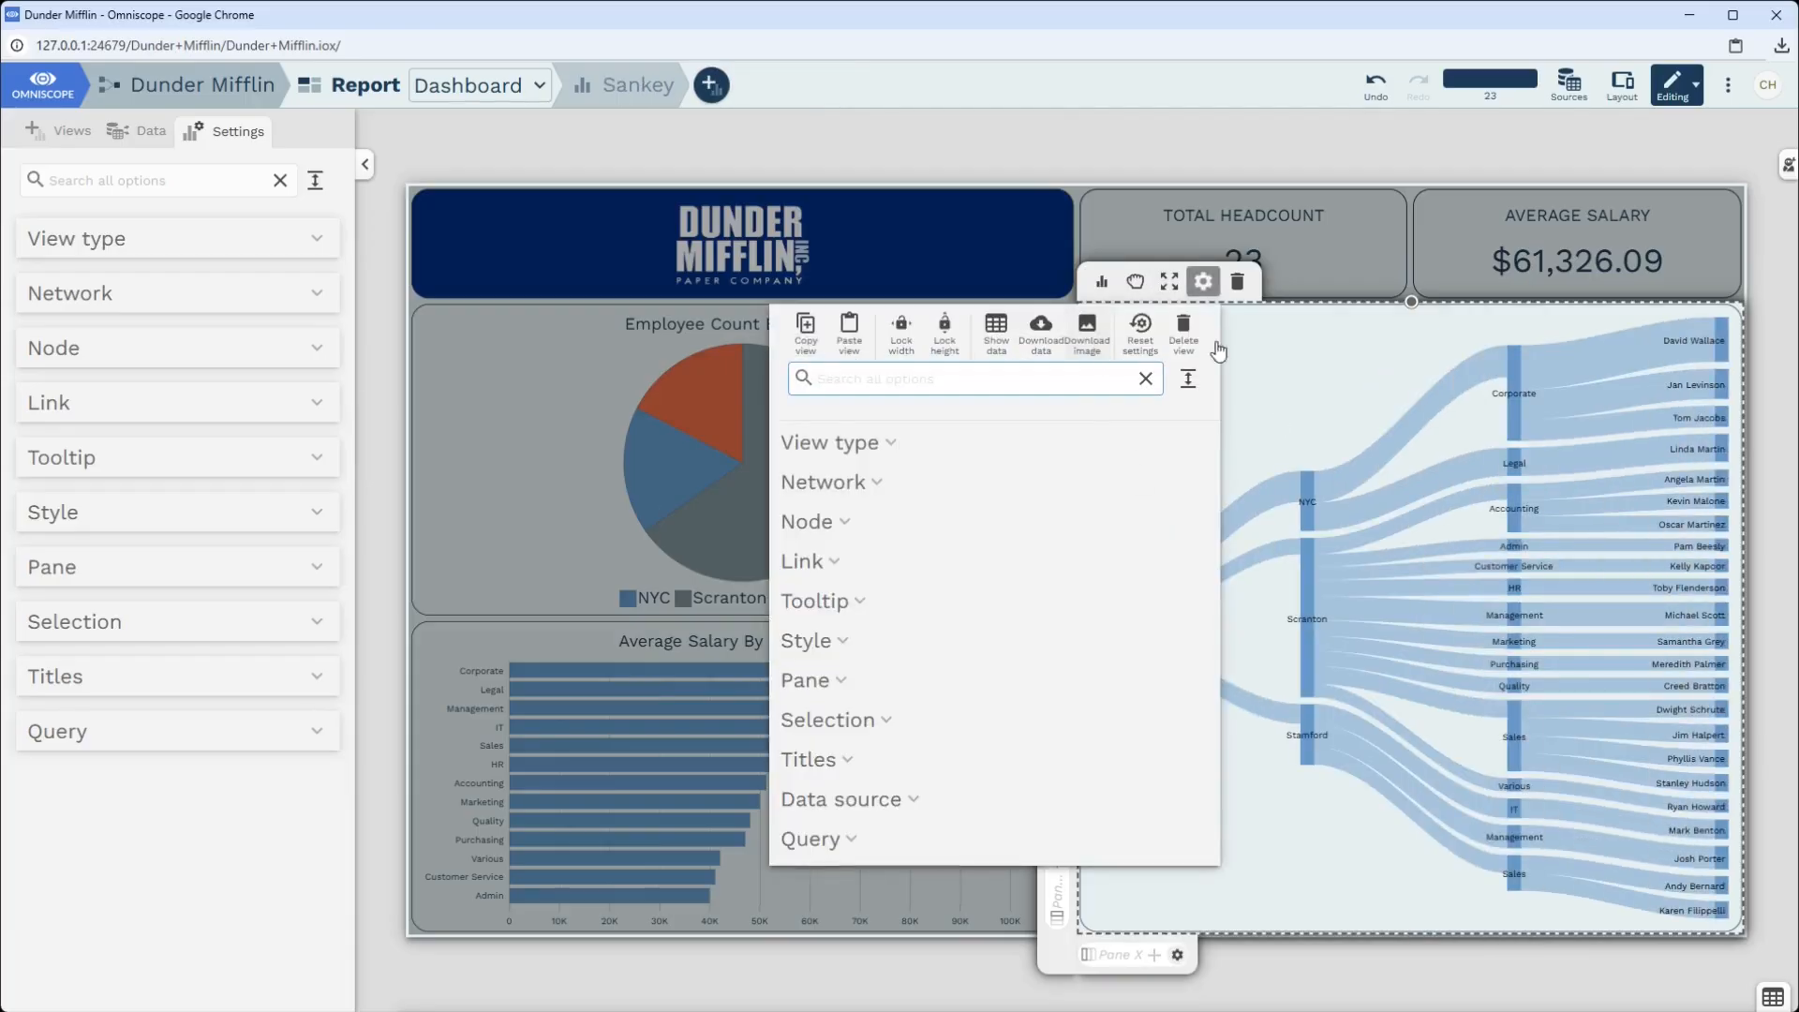
{"action": "left_click", "coordinate": [1102, 281]}
{"action": "left_click", "coordinate": [1354, 386]}
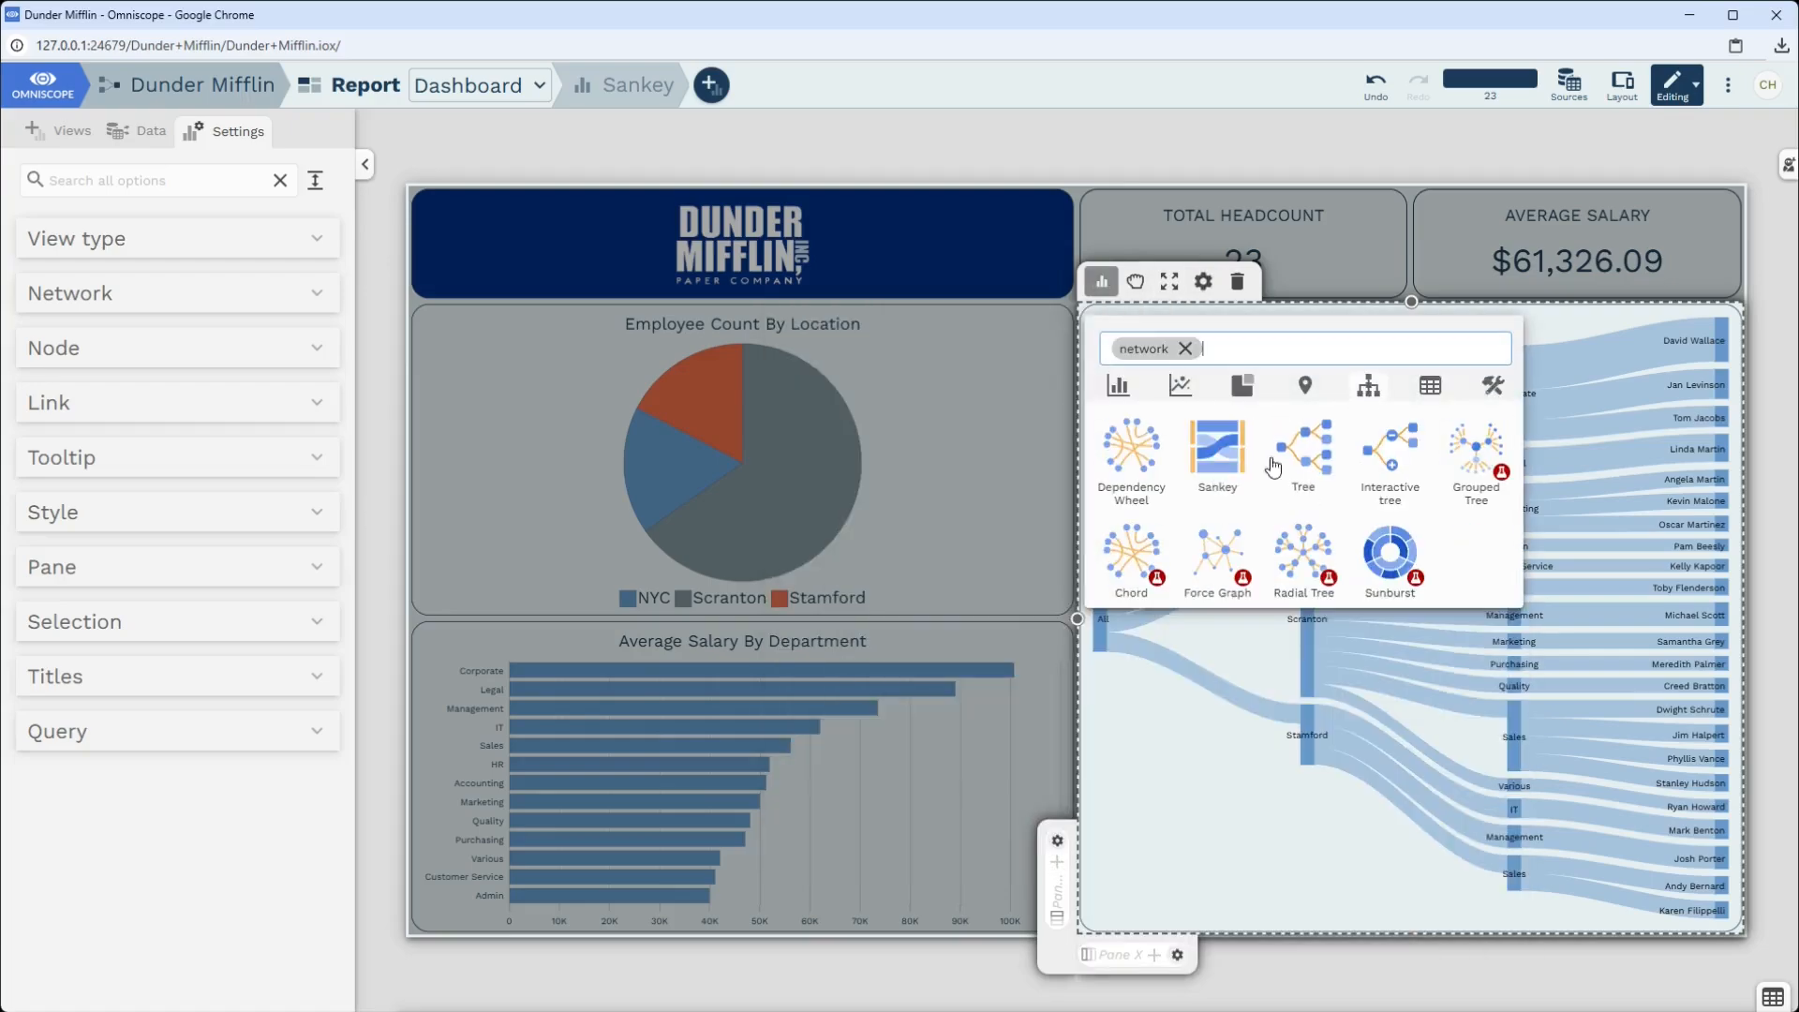
{"action": "left_click", "coordinate": [1322, 462]}
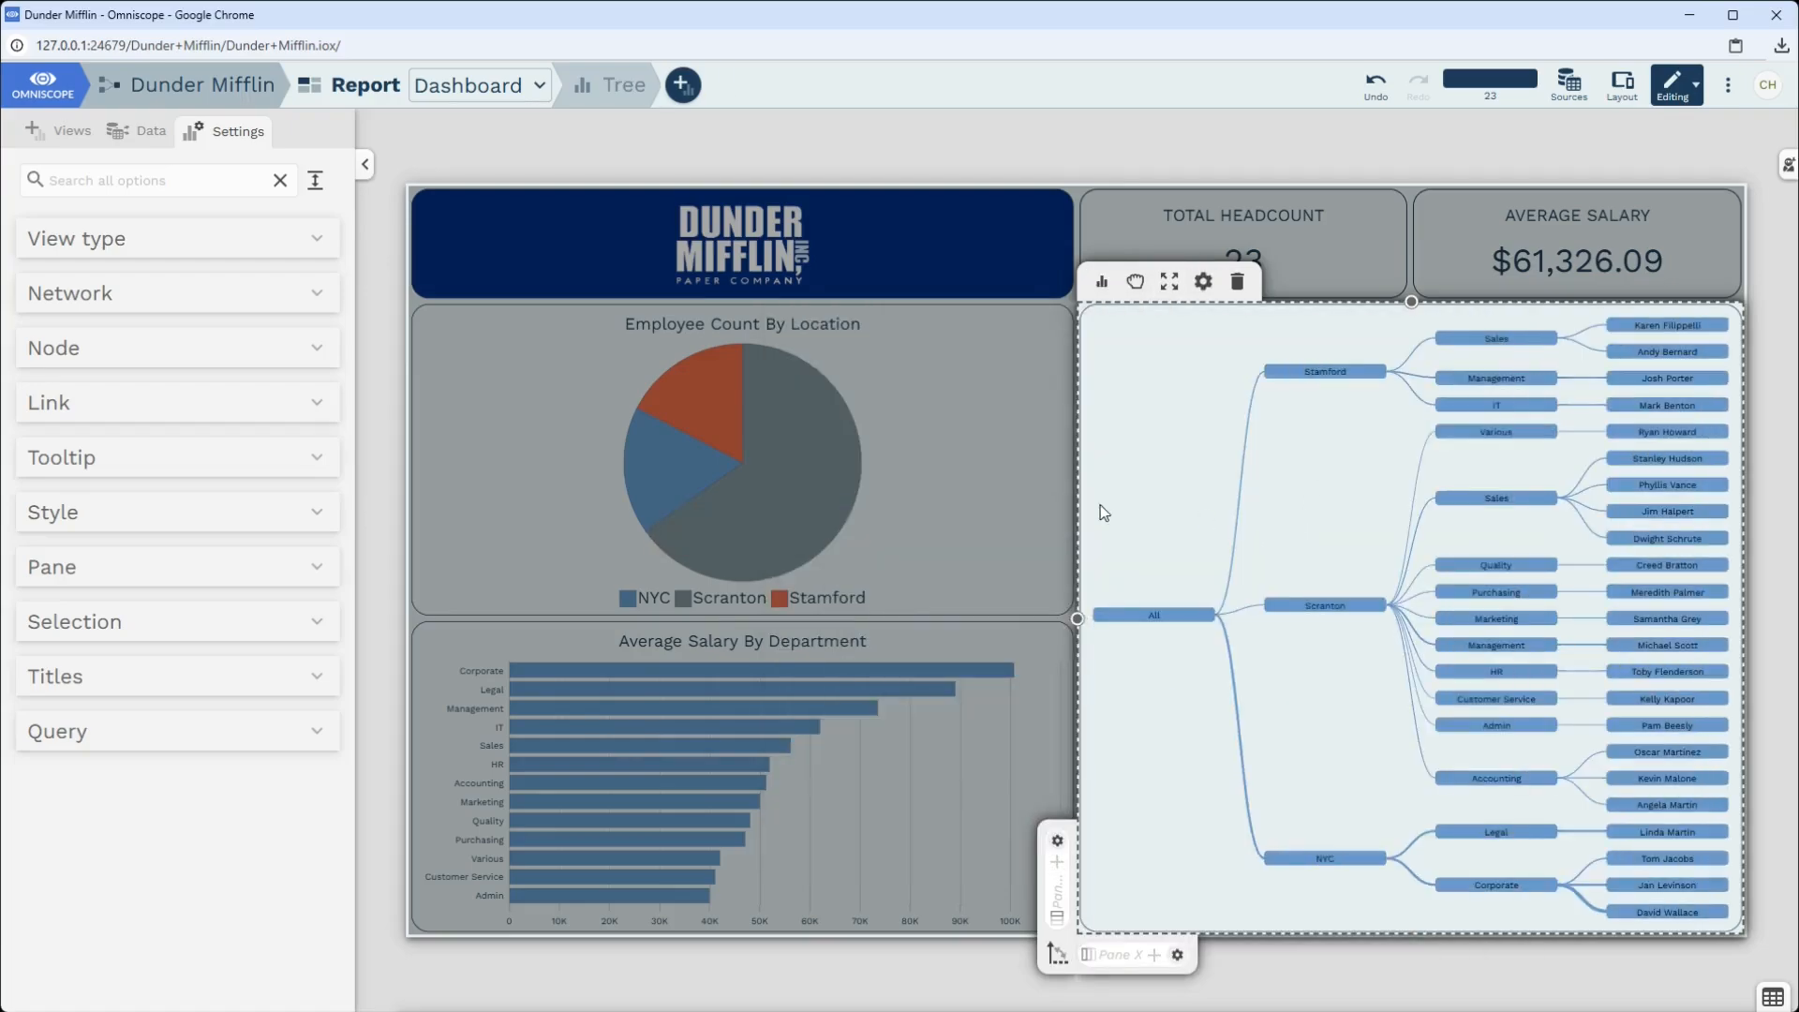
{"action": "mouse_move", "coordinate": [1388, 437]}
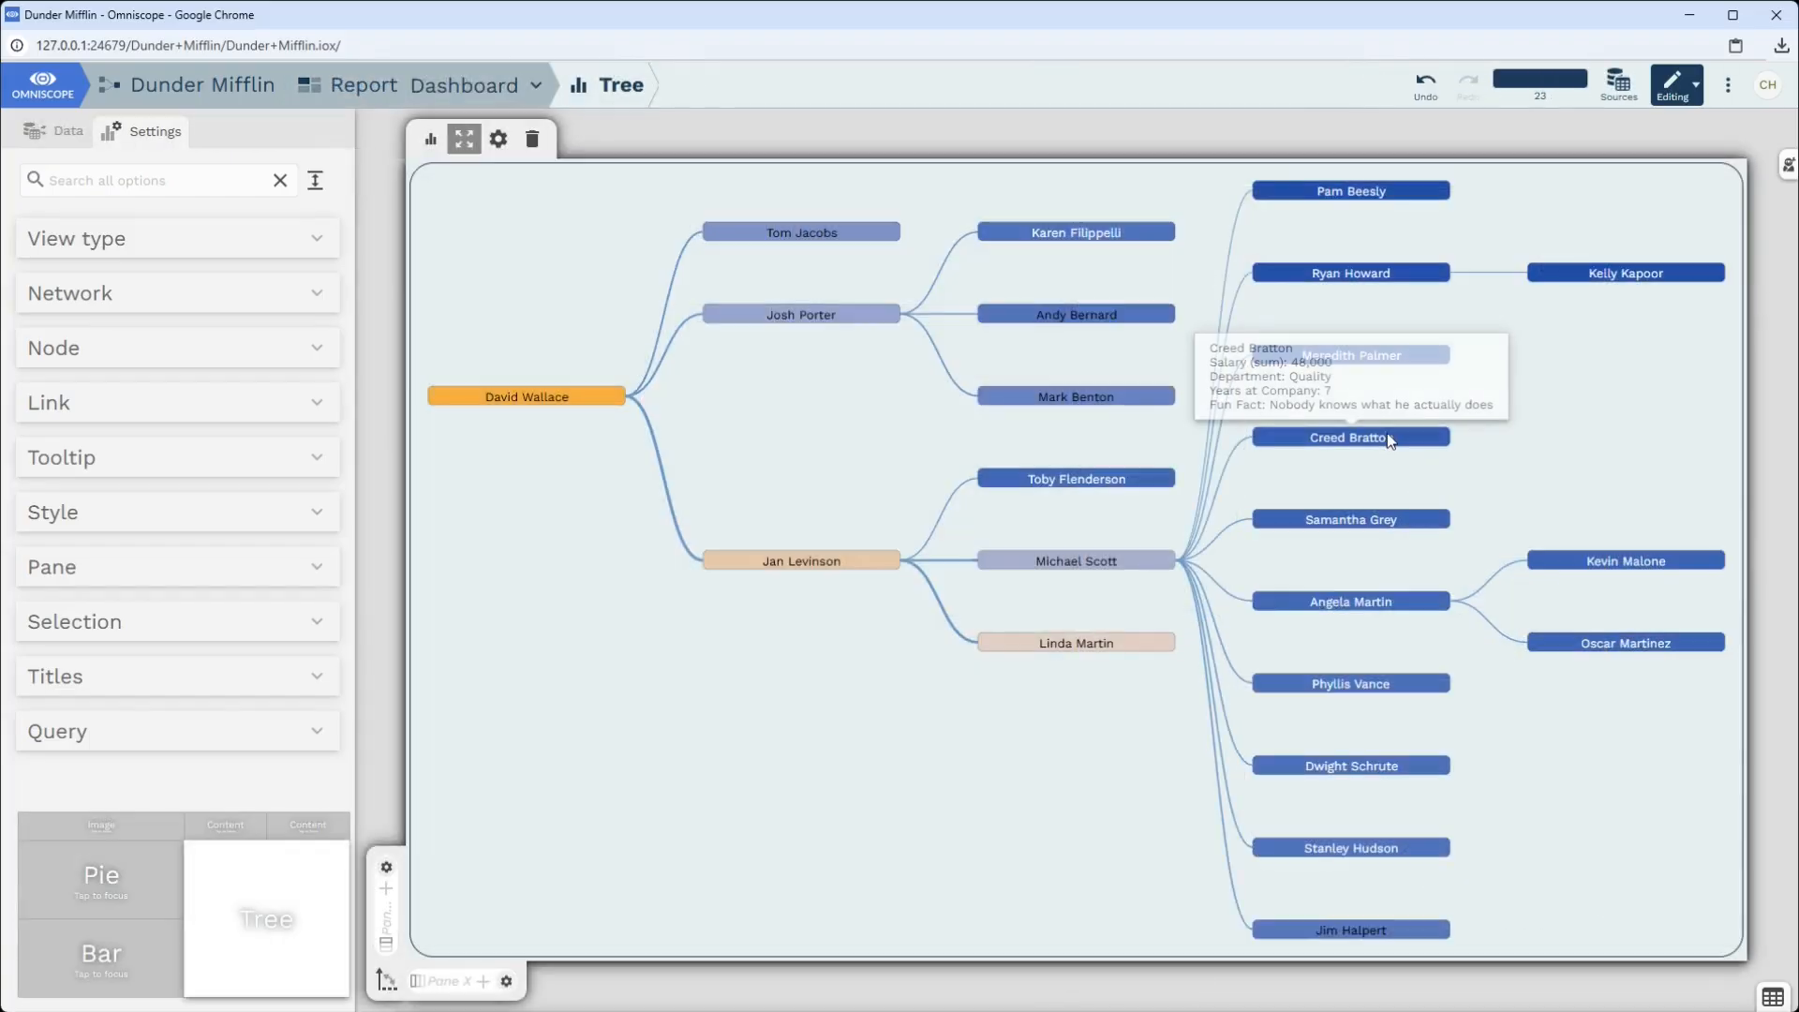